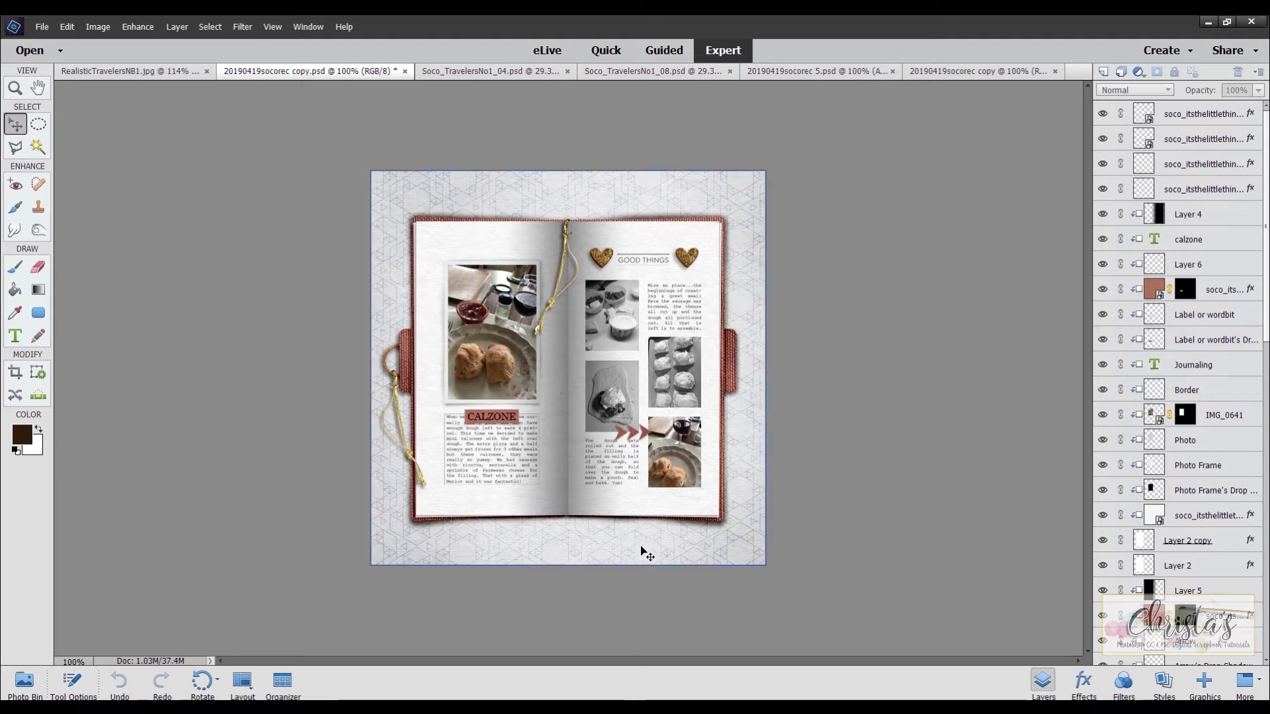
- Preview the RealisticTravelersNB1.jpg kit and the spread in the Photo Bin, then bring up Soco_TravelersNo1_04
left_click(24, 682)
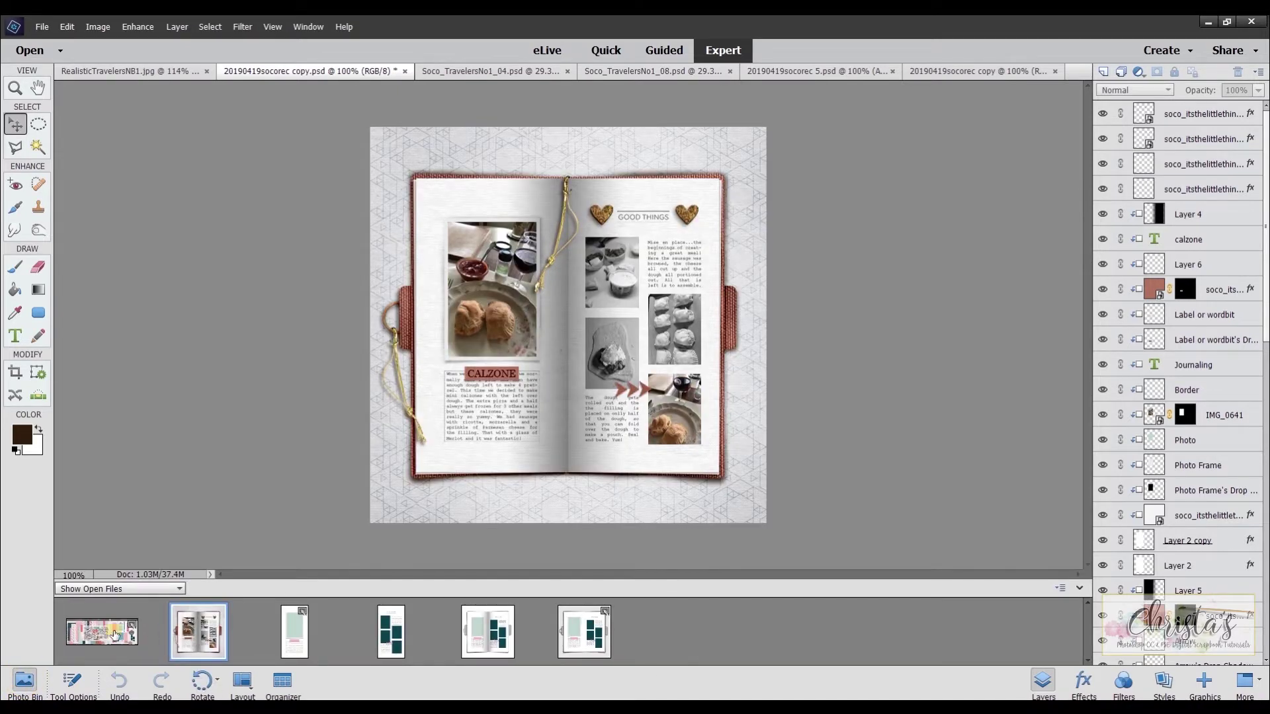
left_click(123, 630)
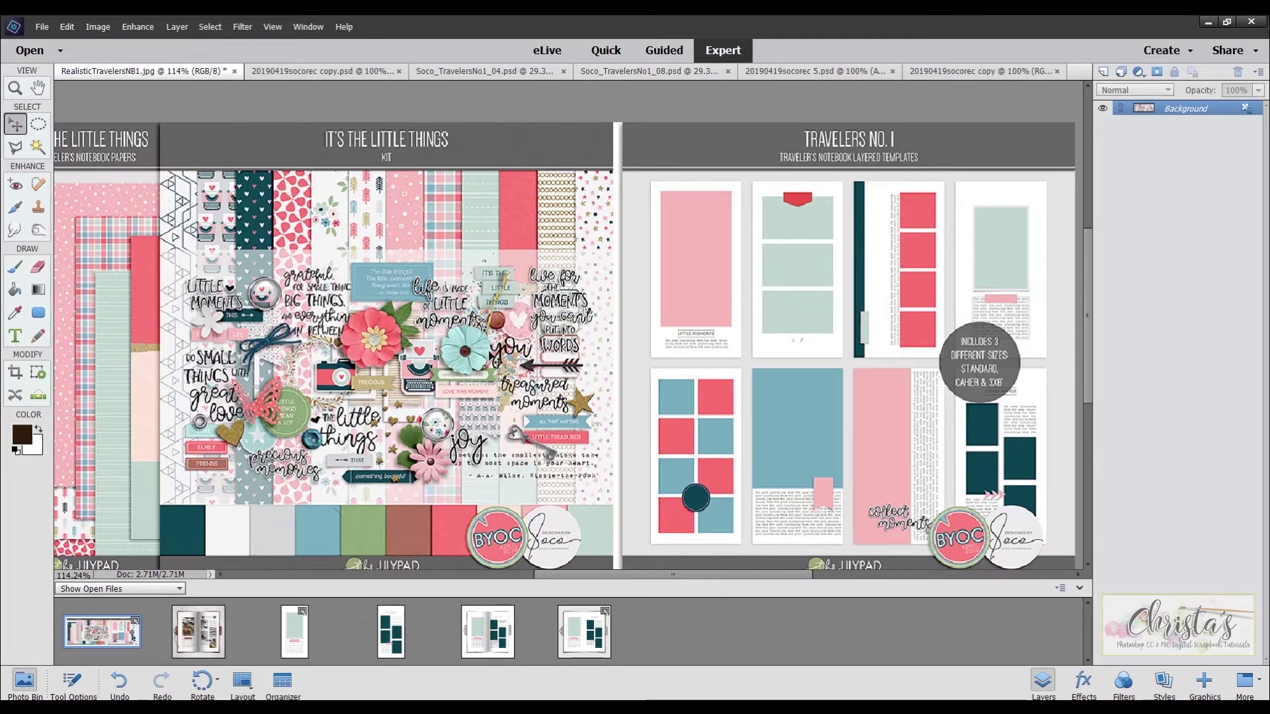
left_click(203, 640)
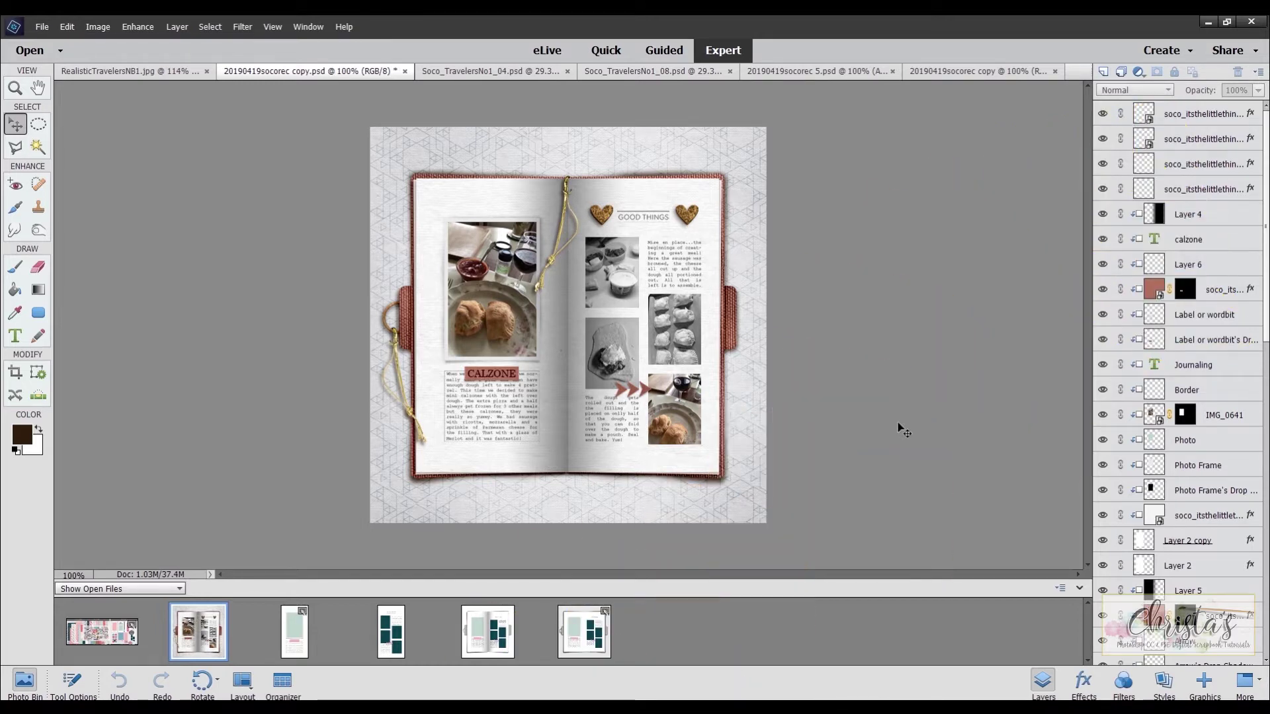
left_click(288, 639)
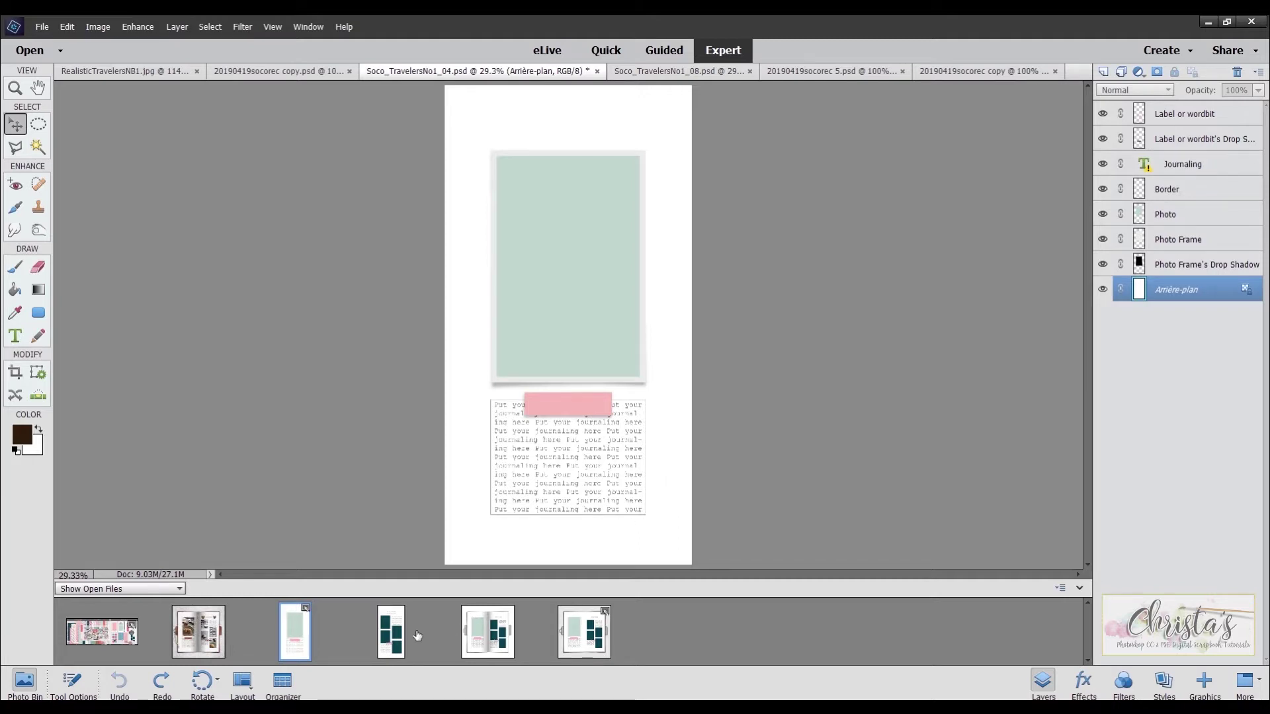
- View the Soco_TravelersNo1_08 GOOD THINGS template, then switch back to the 20190419socorec copy.psd spread
left_click(392, 641)
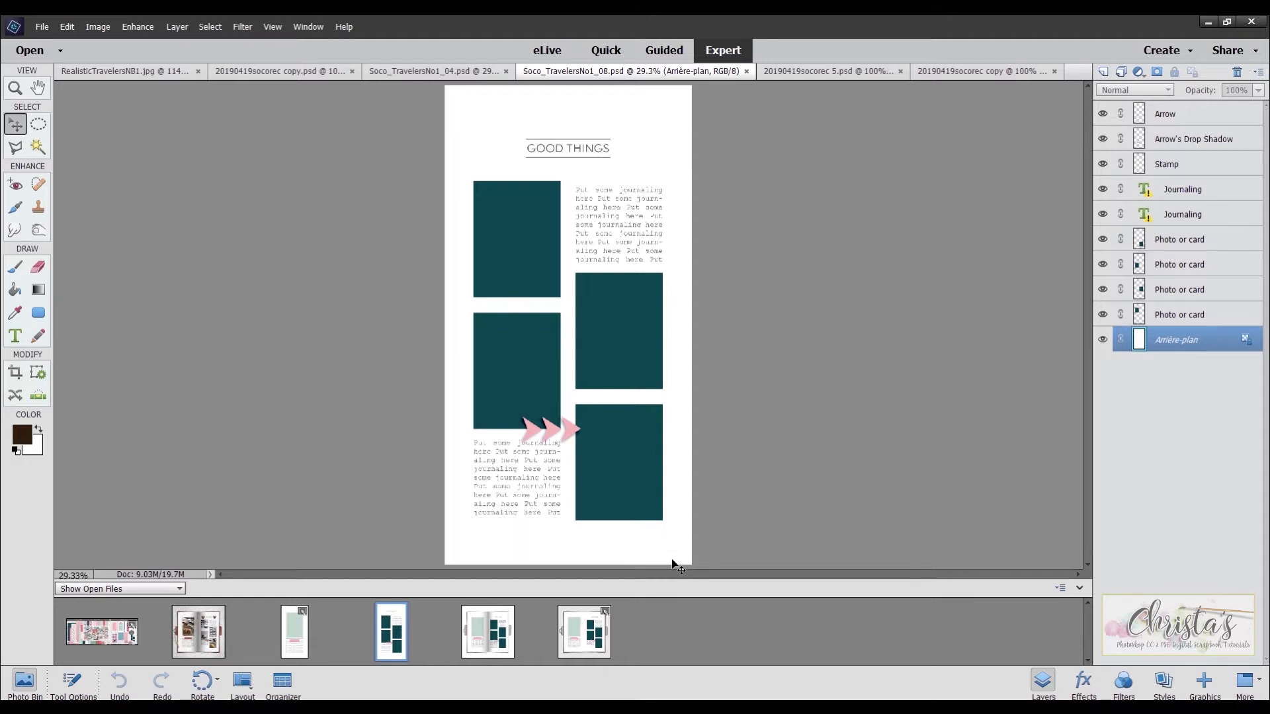
left_click(209, 641)
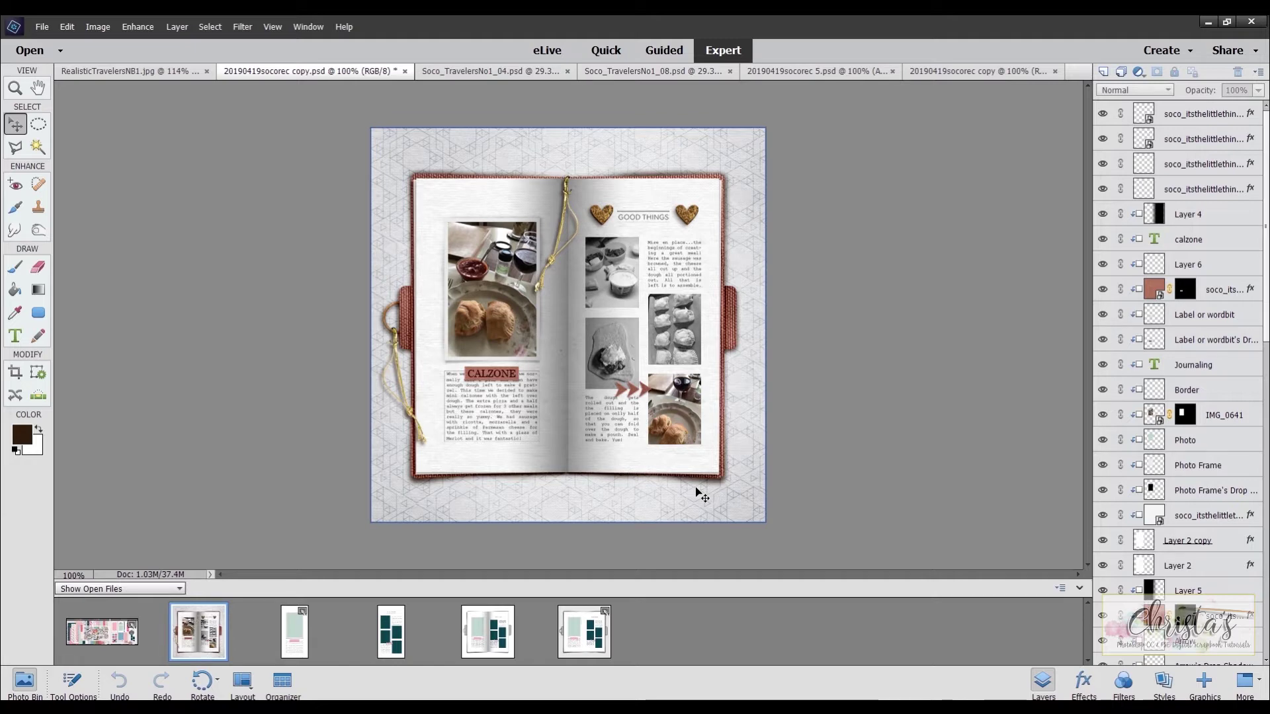
- Create a new blank 600 × 600 pixel file
left_click(38, 26)
mouse_move(56, 41)
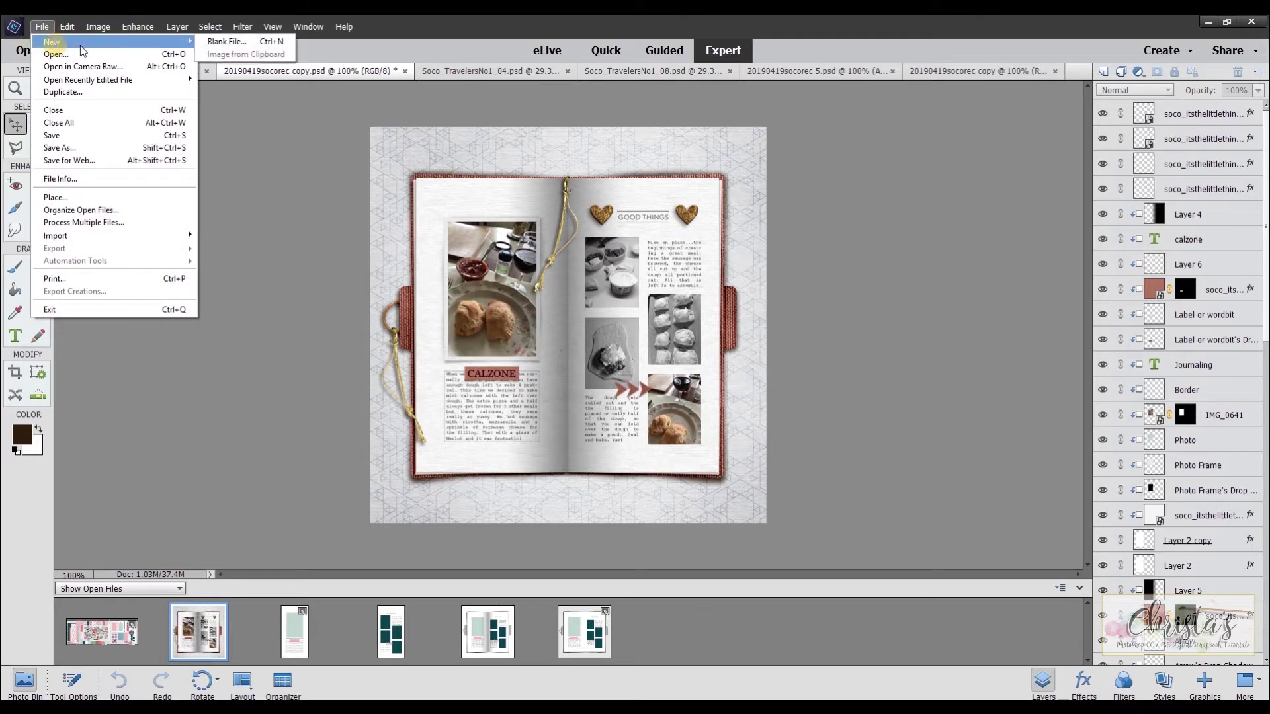
left_click(208, 42)
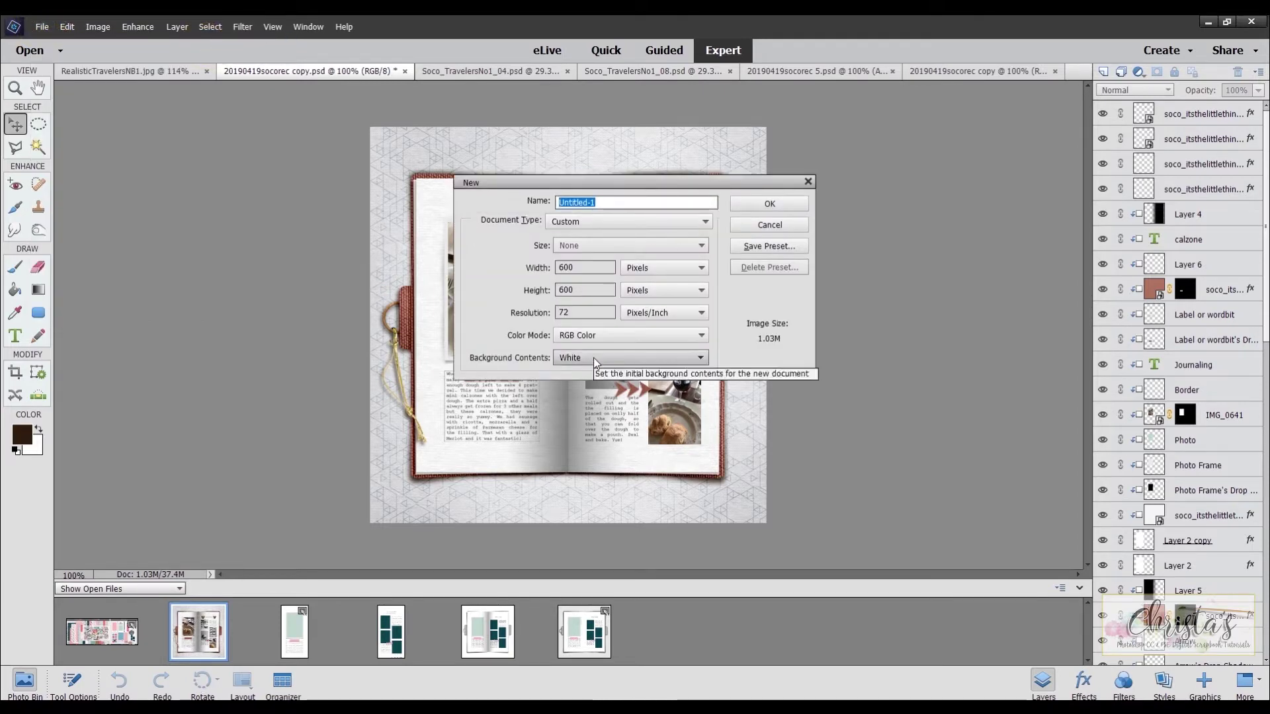
left_click(741, 204)
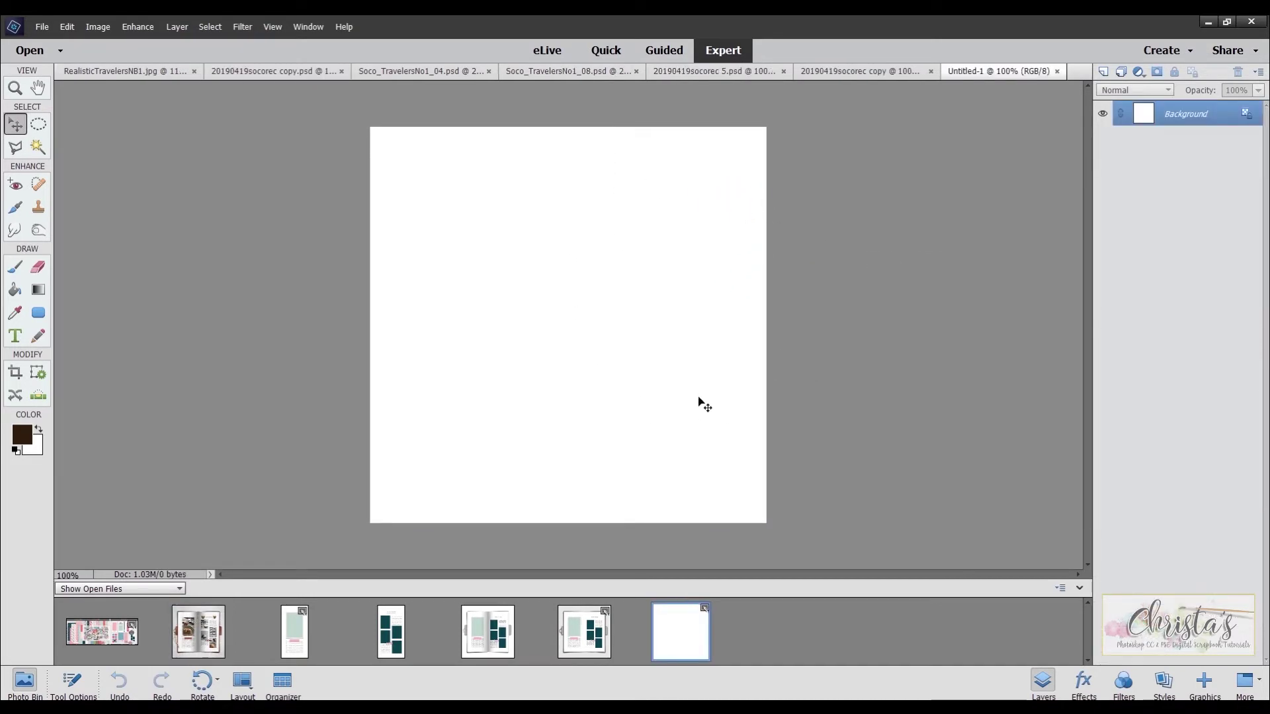
- Choose the Rounded Rectangle shape tool with a grey fill colour
left_click(39, 313)
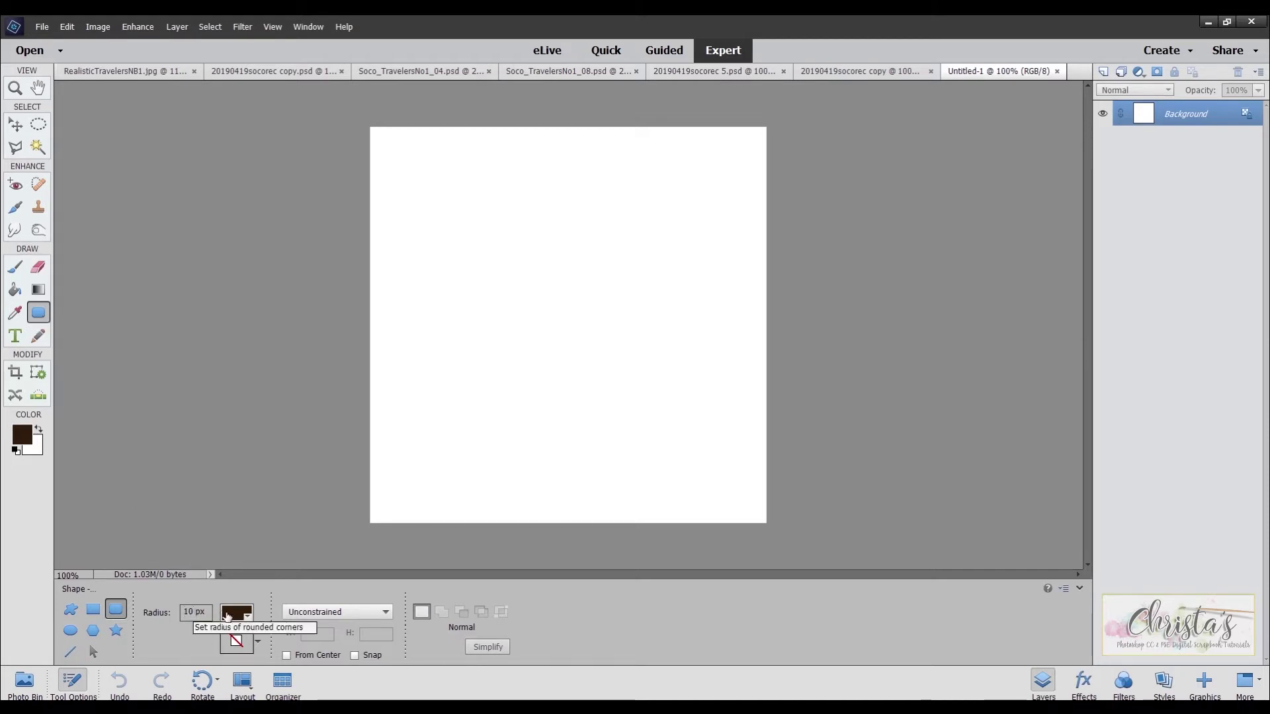
left_click(236, 617)
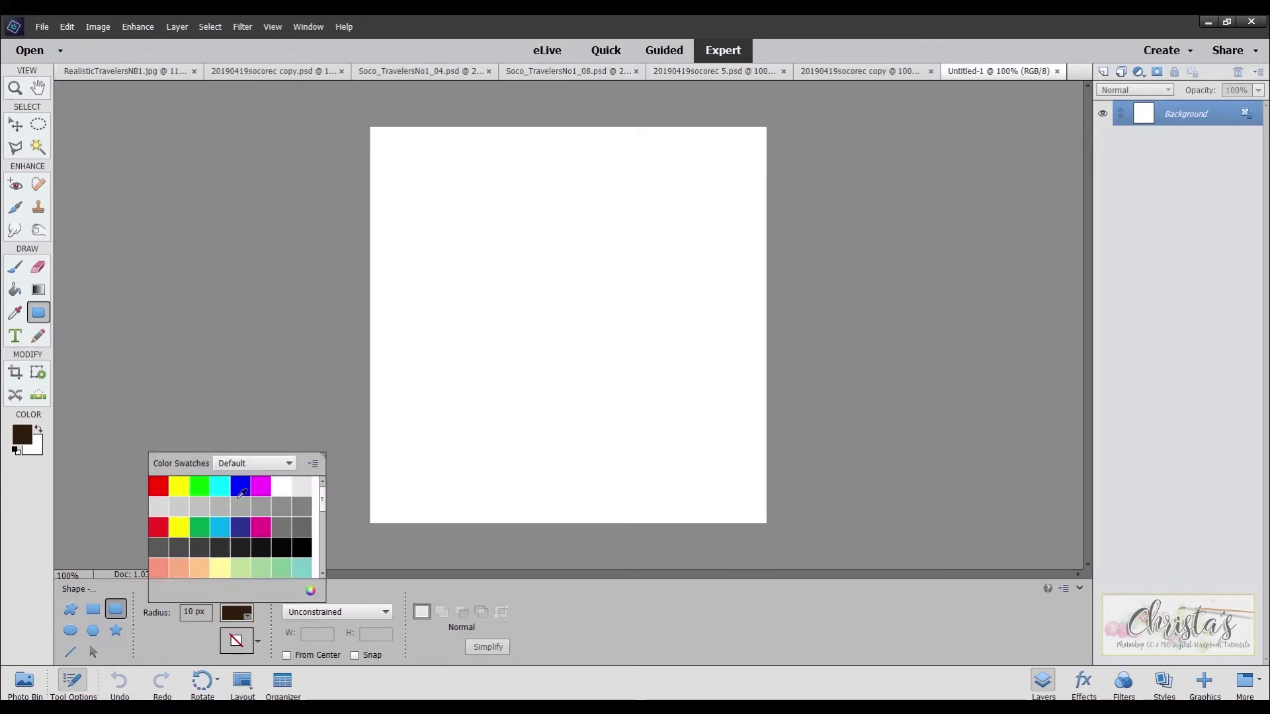
left_click(242, 506)
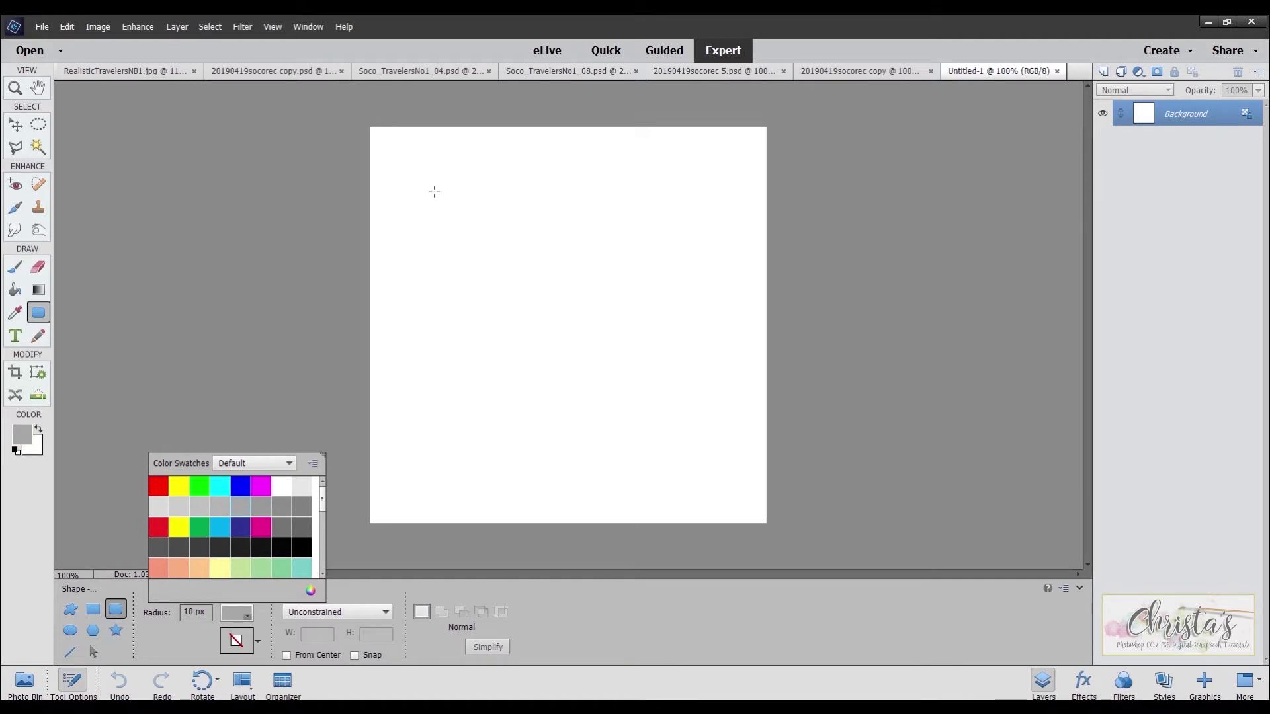
- Drag out a large grey rounded rectangle and simplify its Shape 1 layer
left_click_drag(430, 189, 721, 484)
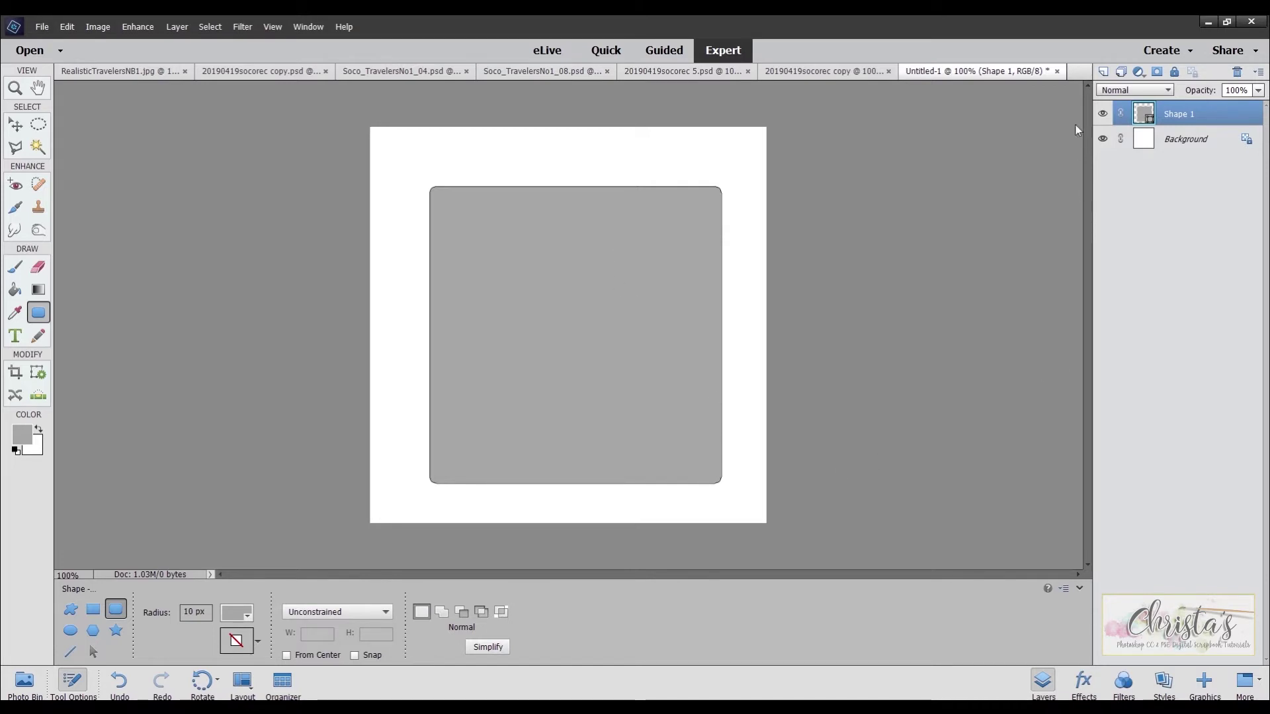
right_click(1187, 117)
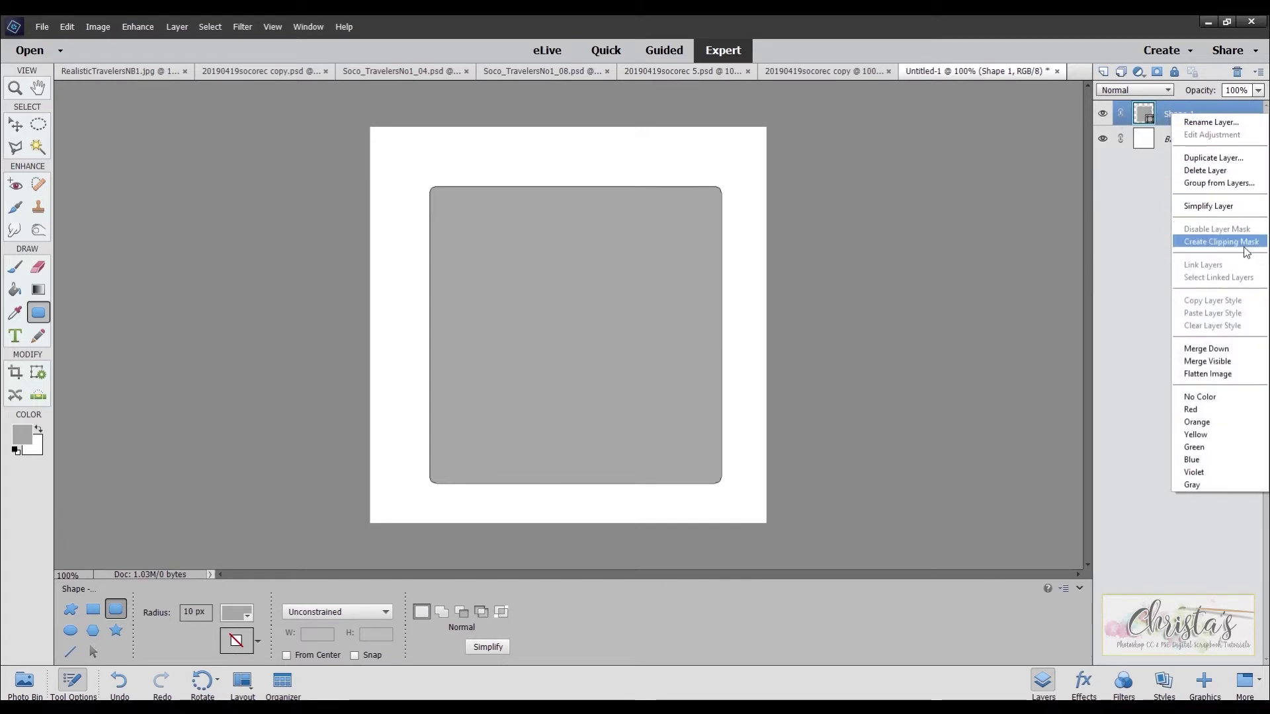
left_click(1204, 207)
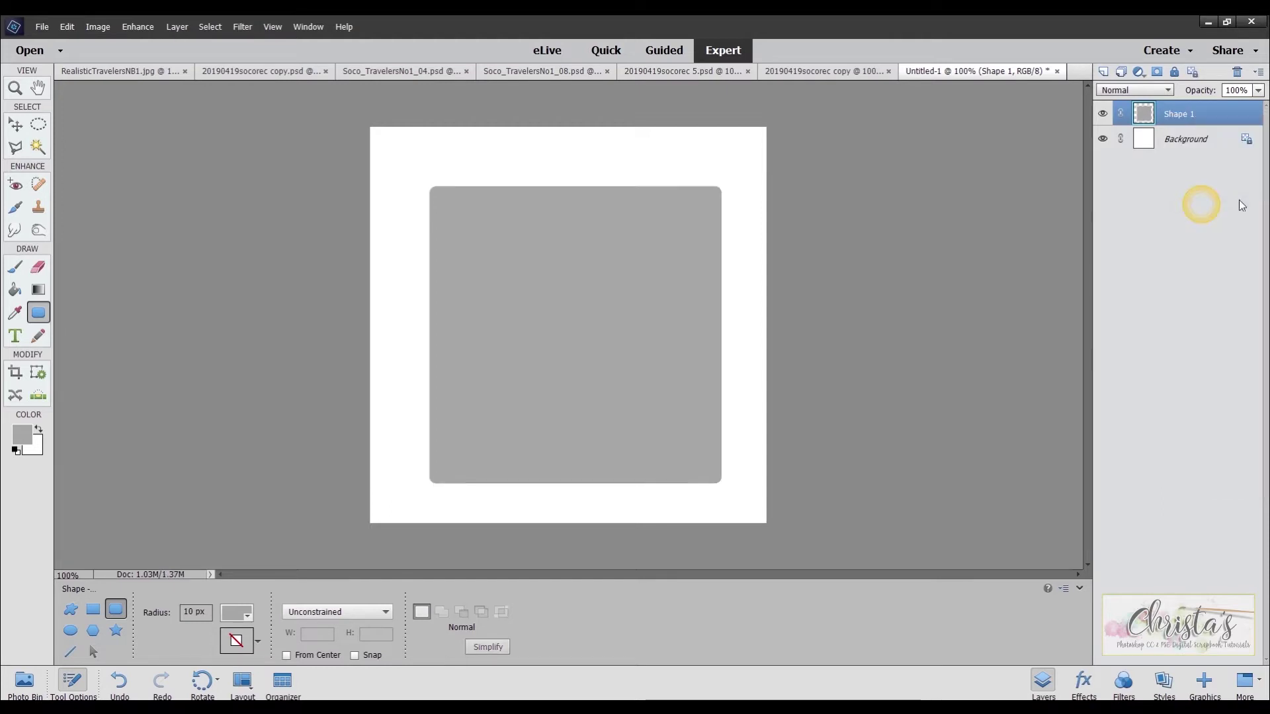
- Rename the simplified layer to 'cover'
double_click(1183, 114)
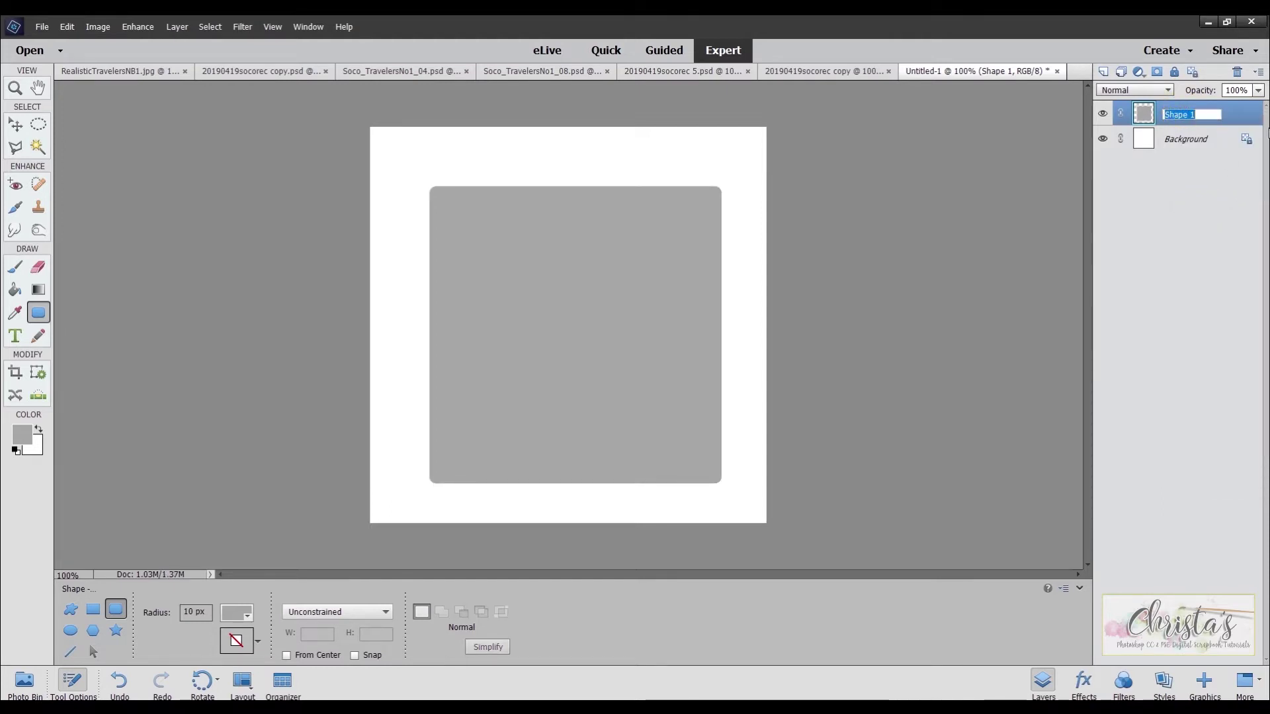
type("cover")
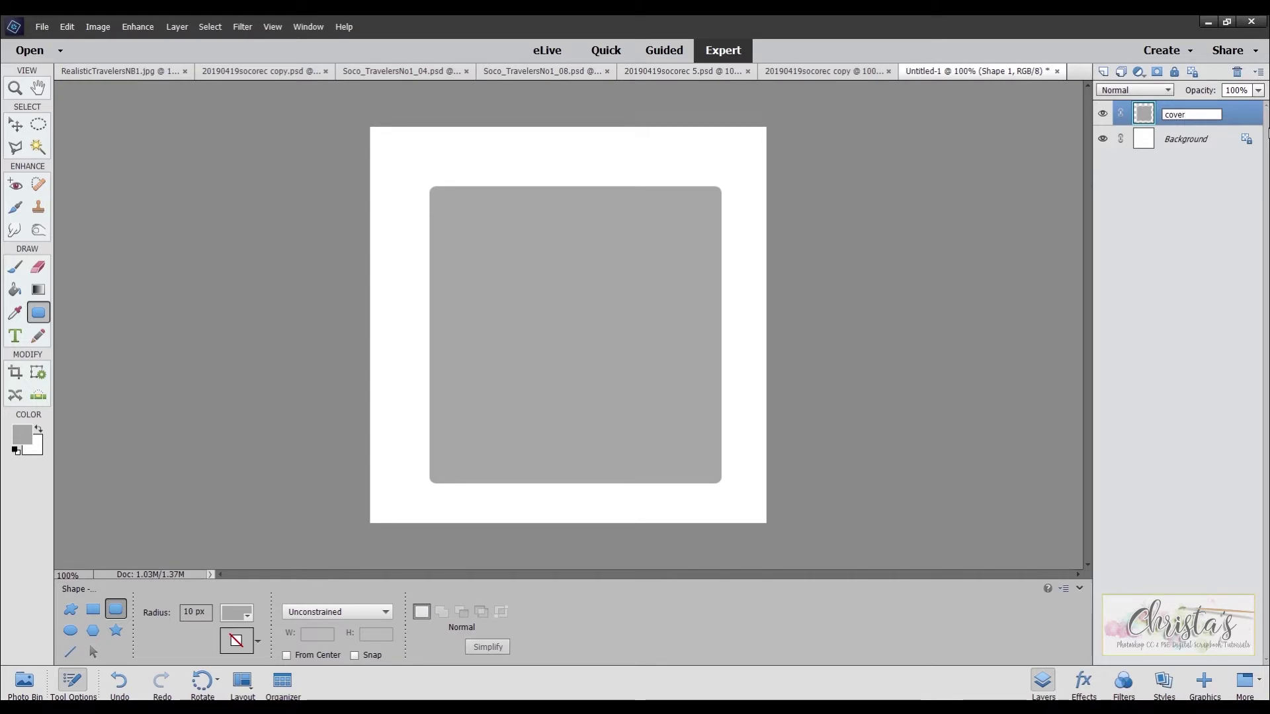
key("Return")
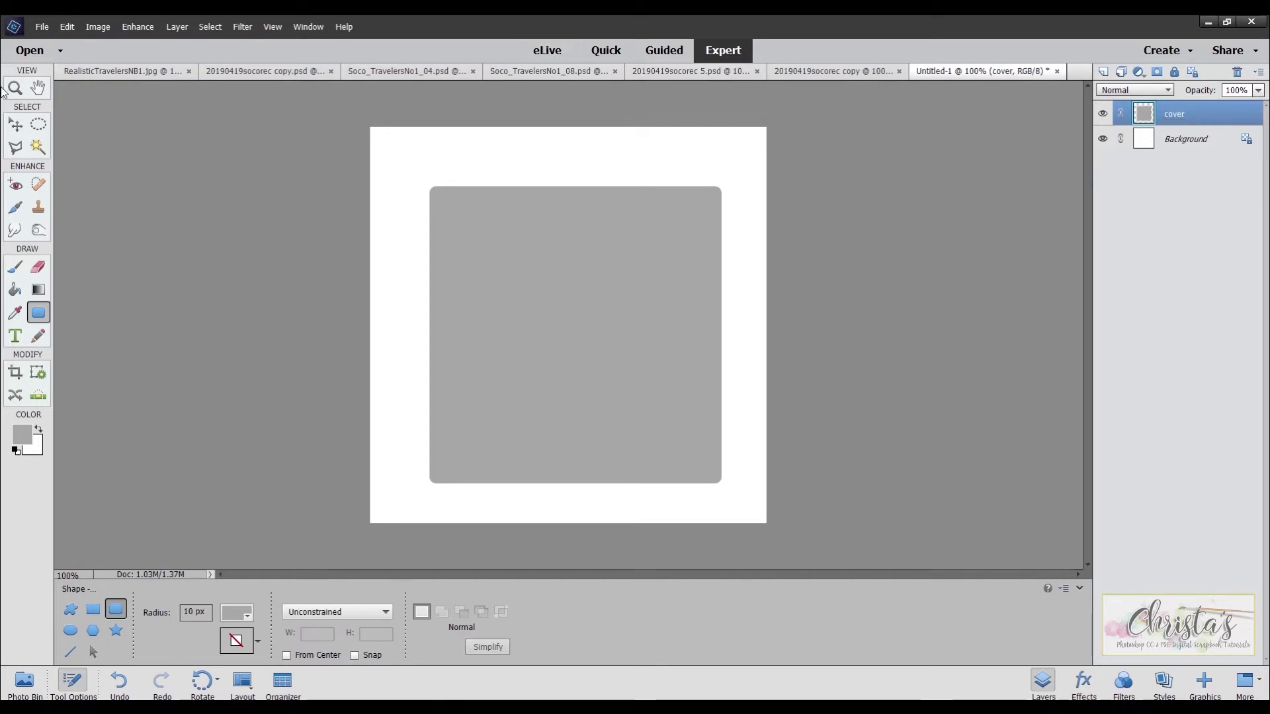
left_click(14, 123)
- Nudge the grey cover up-left, then marquee a thin ellipse across its top edge
left_click_drag(621, 324, 616, 305)
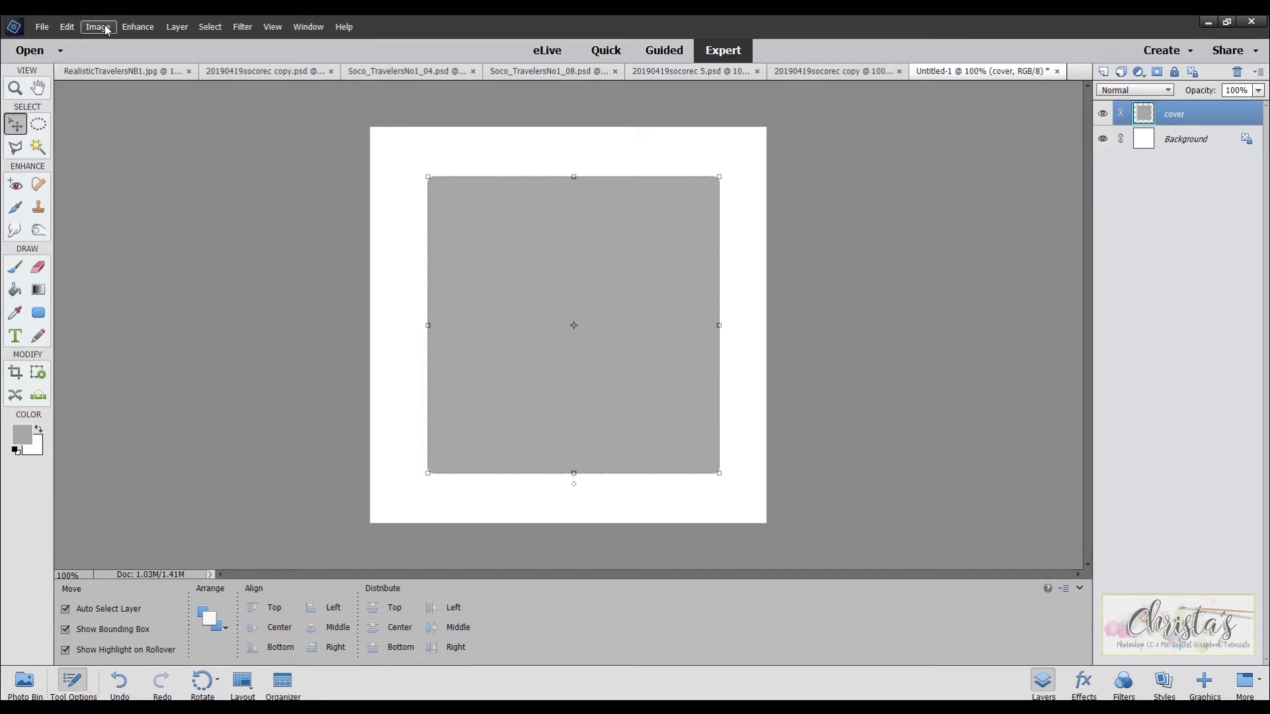
left_click(39, 126)
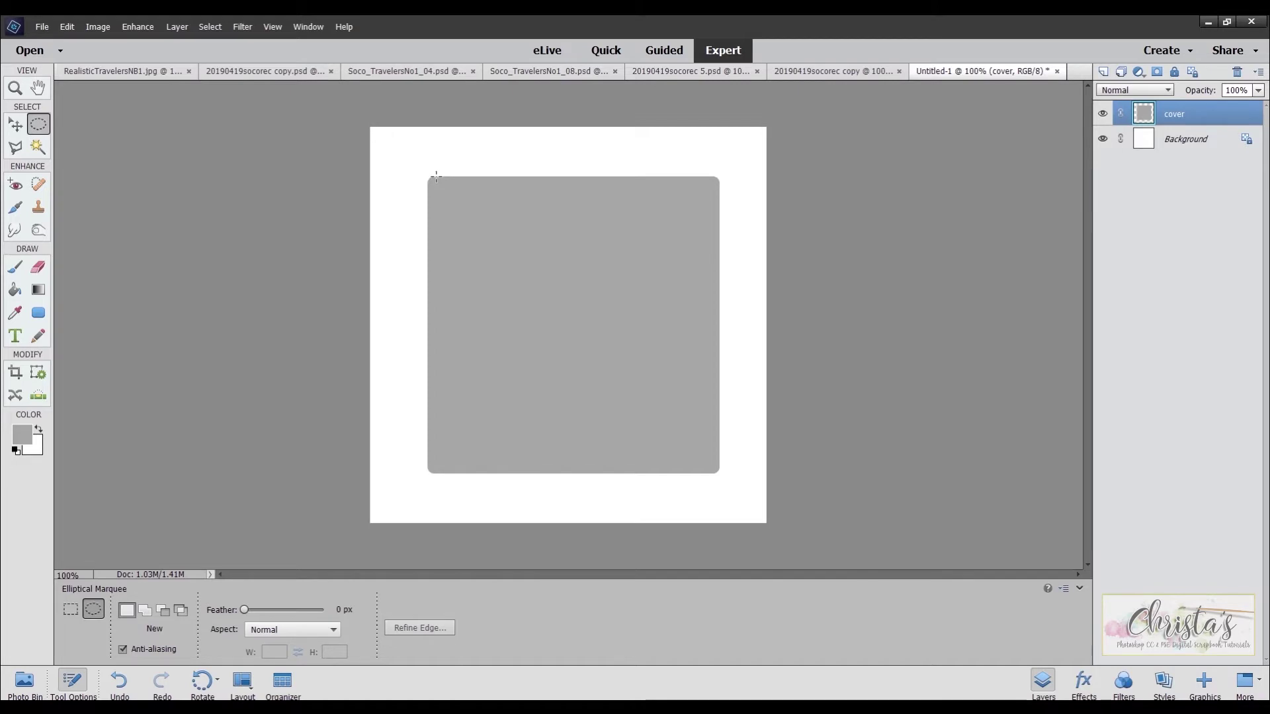
left_click_drag(436, 177, 711, 188)
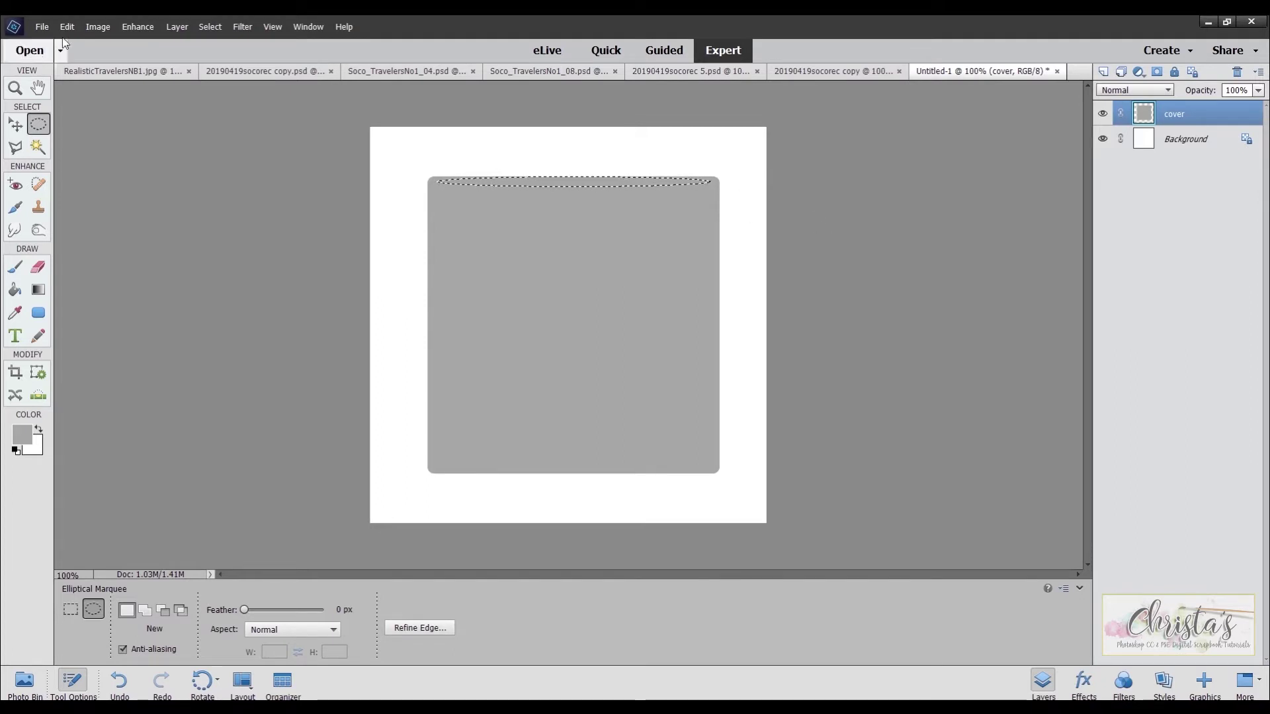
- Fill the thin ellipse selection with near-black 0f0909 on a new Layer 1
left_click(1103, 71)
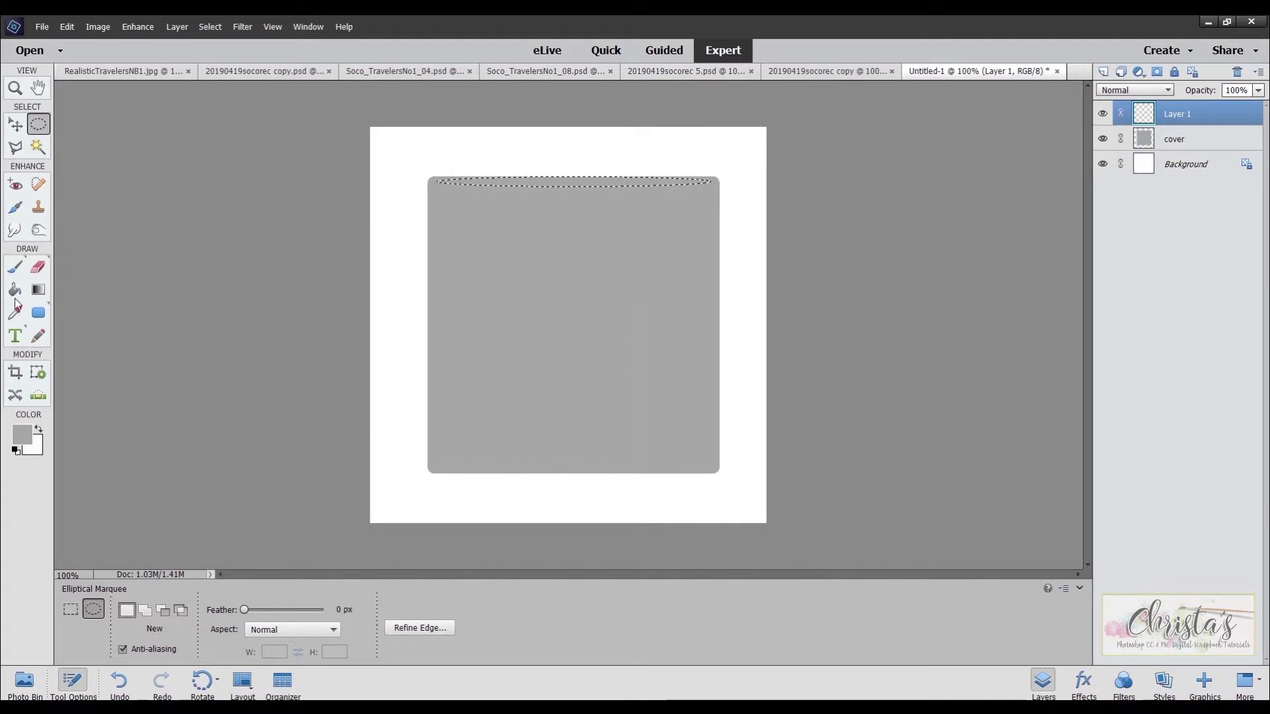
left_click(22, 435)
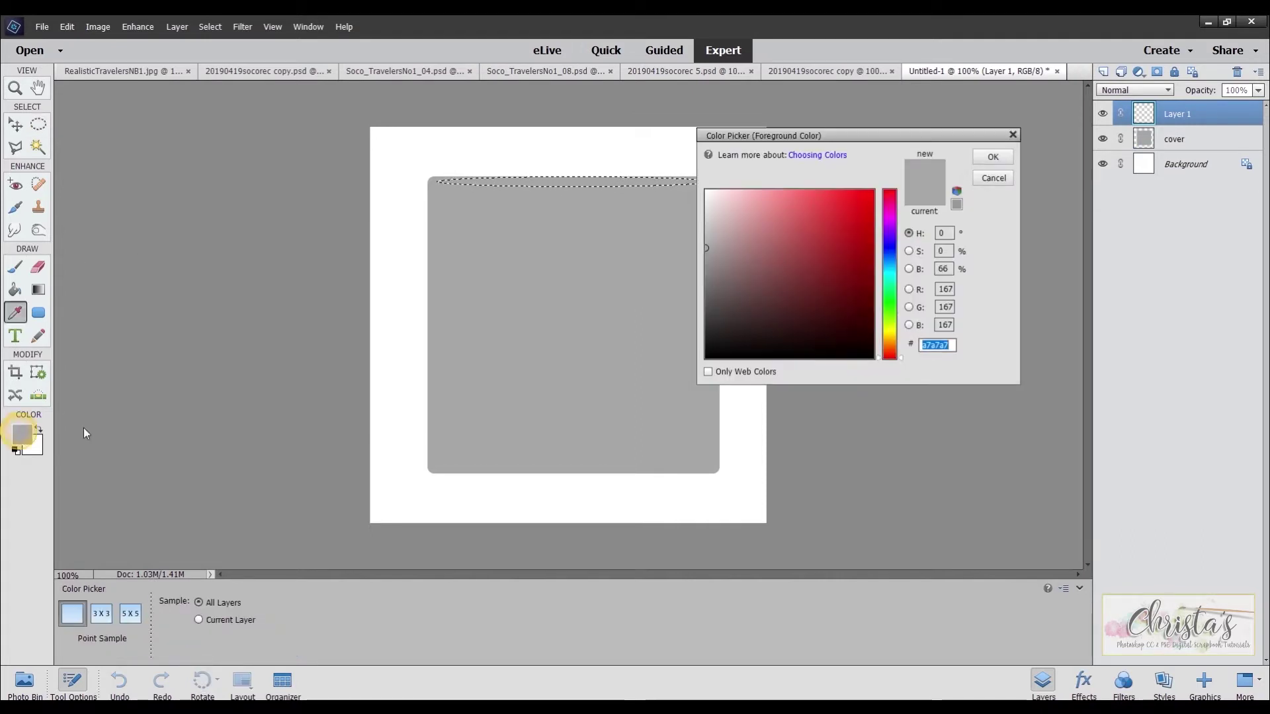
left_click(775, 348)
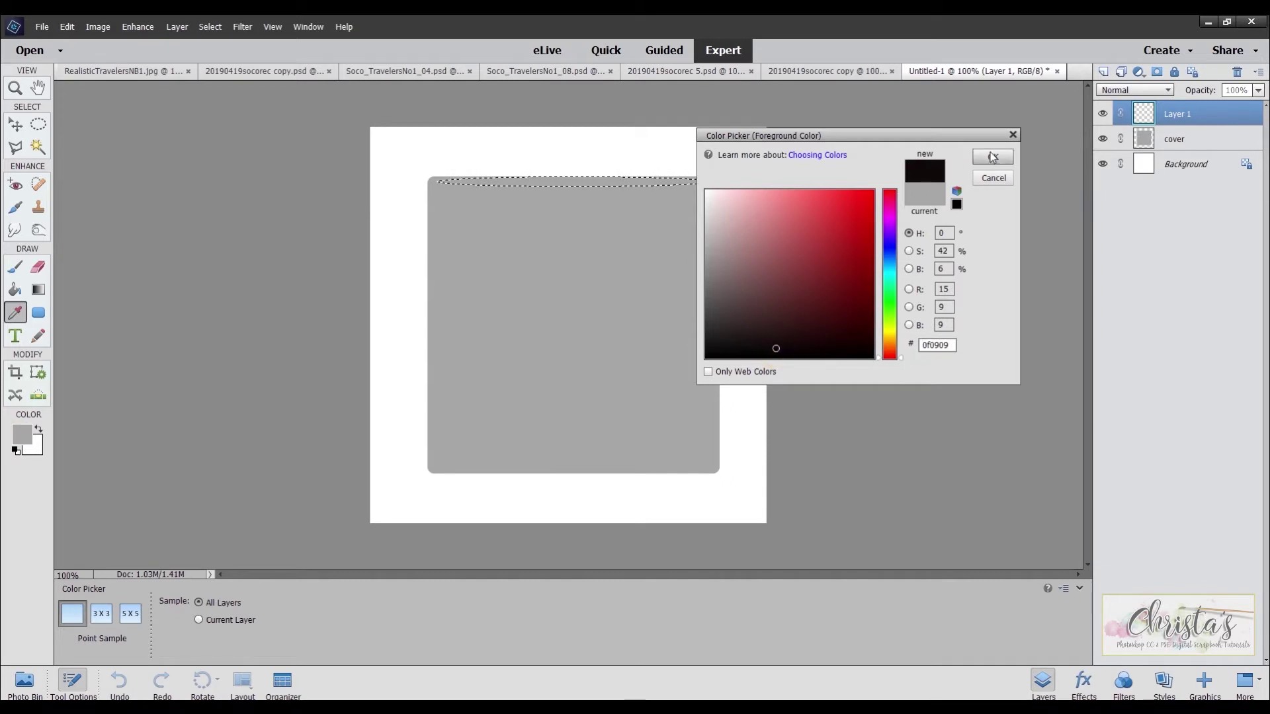
left_click(992, 156)
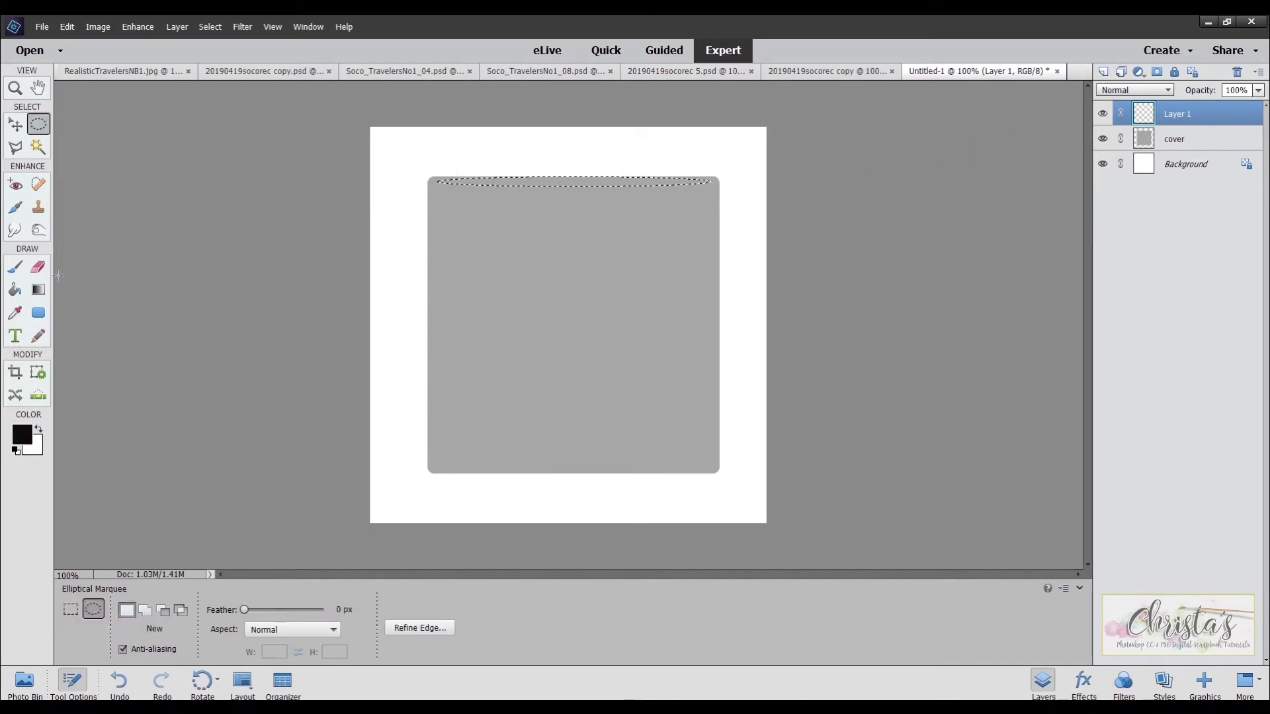
left_click(15, 289)
left_click(576, 180)
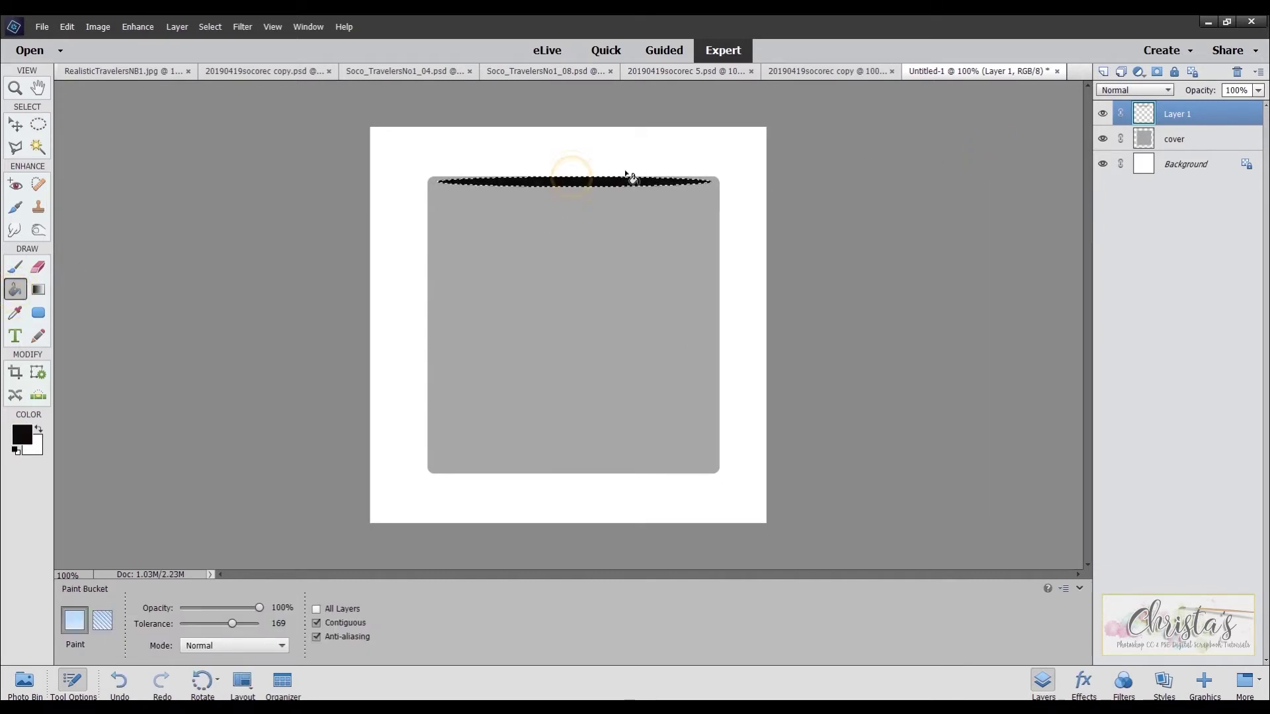
left_click(14, 123)
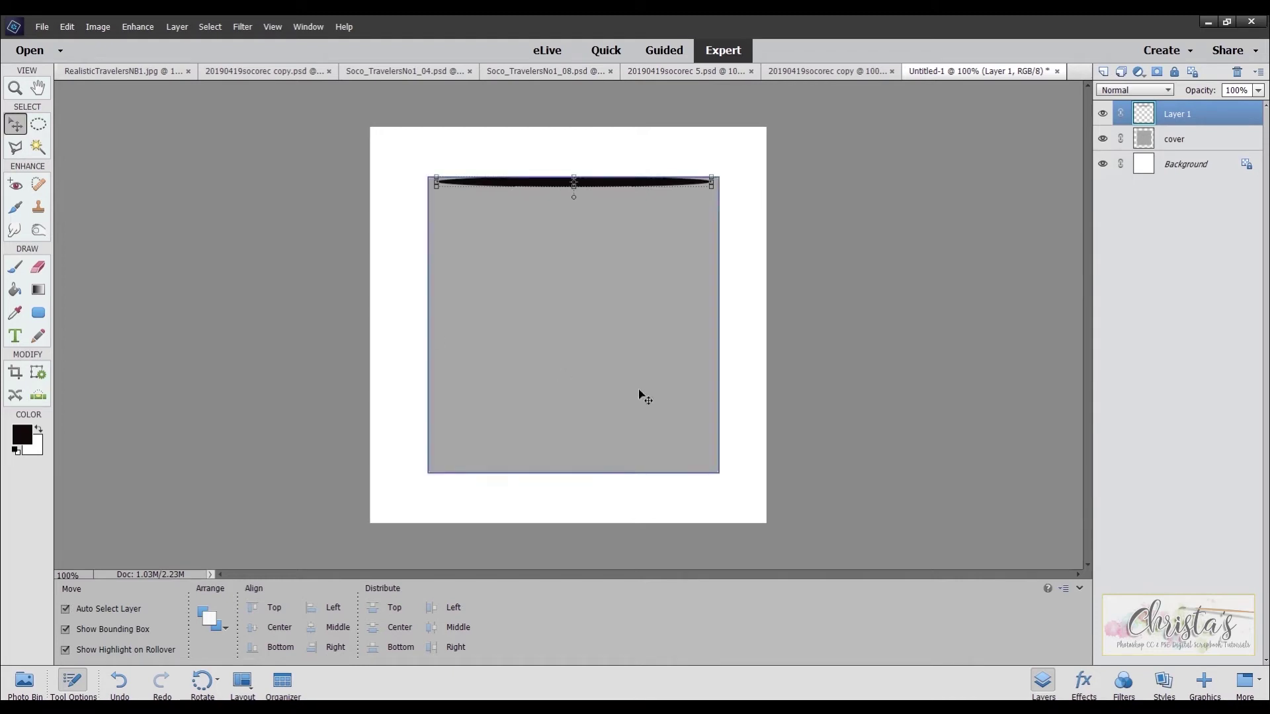
- Nudge the black ellipse up two steps so it straddles the cover's top edge
key("Up")
key("Up")
key("Up")
key("Up")
key("Up")
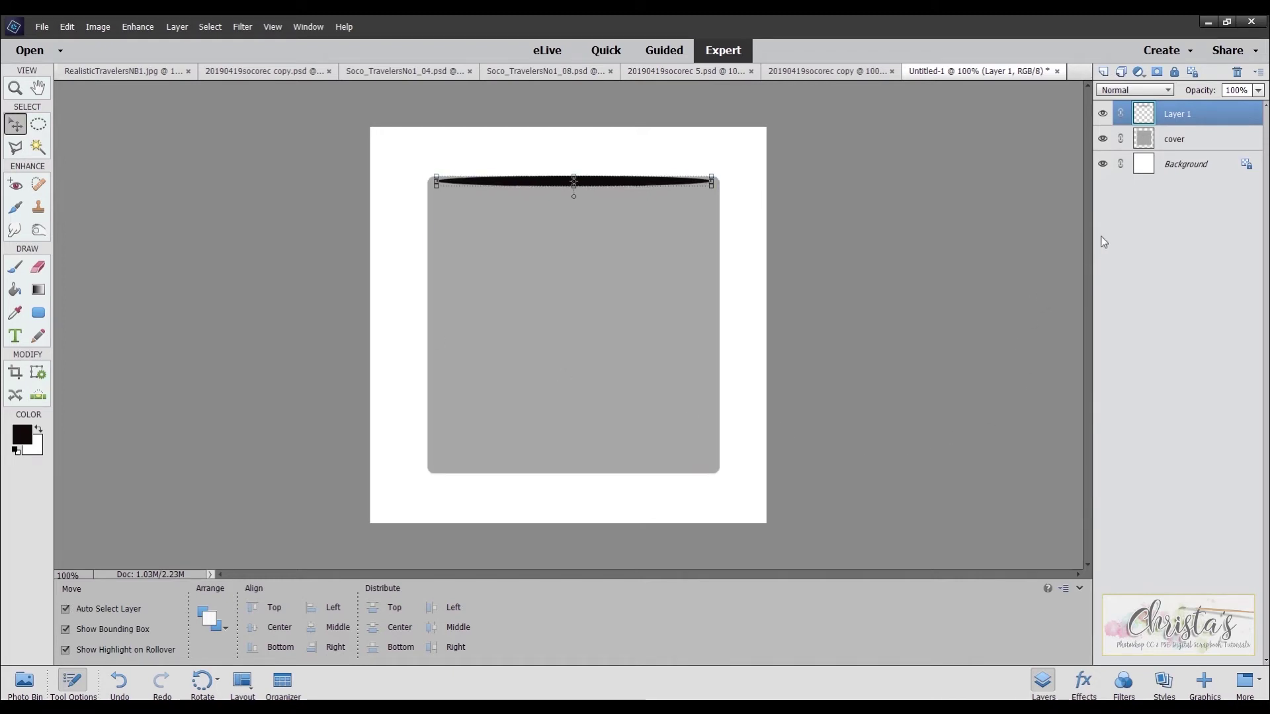
key("Up")
key("Up")
key("Up")
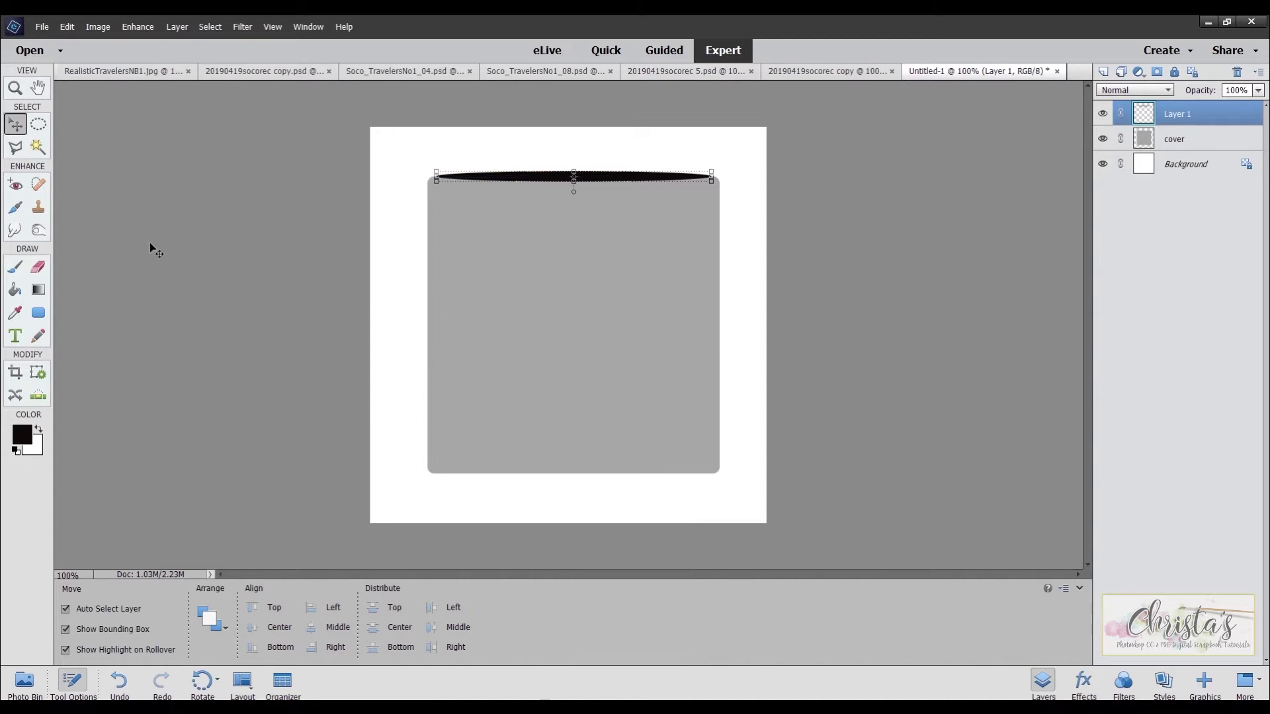
left_click(270, 347)
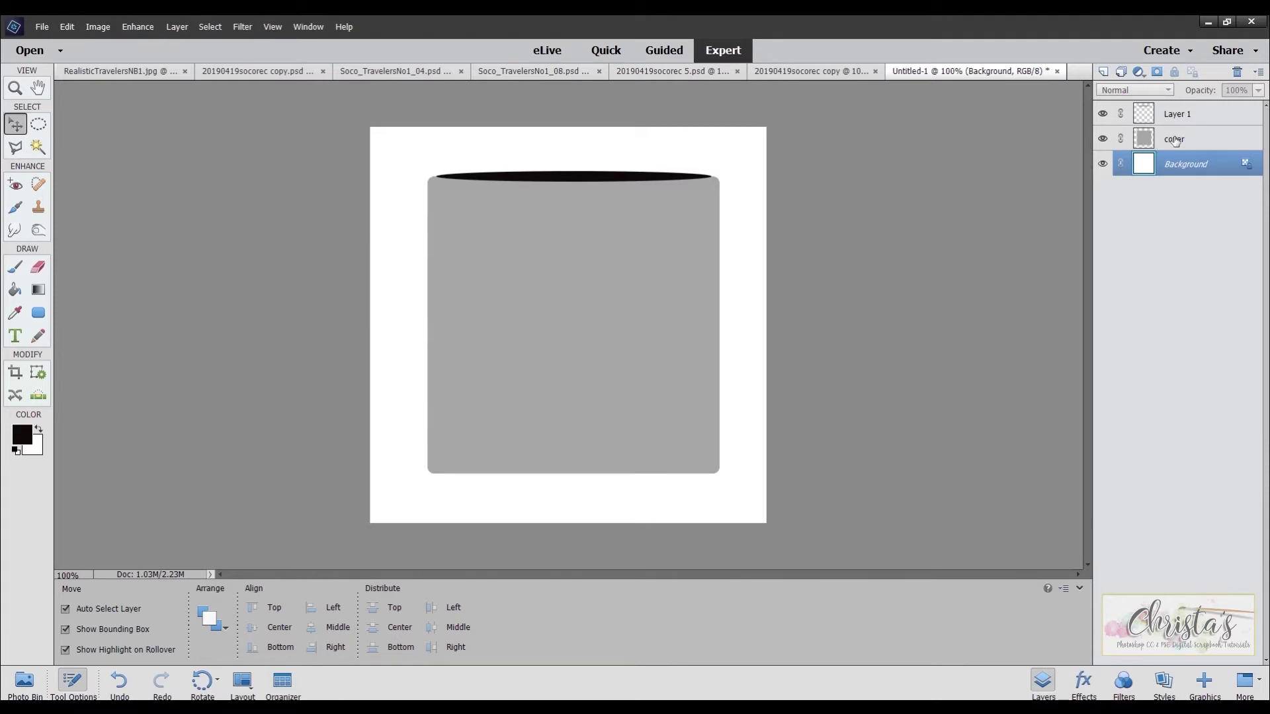
- Load the black ellipse's outline as a selection and make the cover layer active
key("ctrl")
left_click(1144, 112, "ctrl")
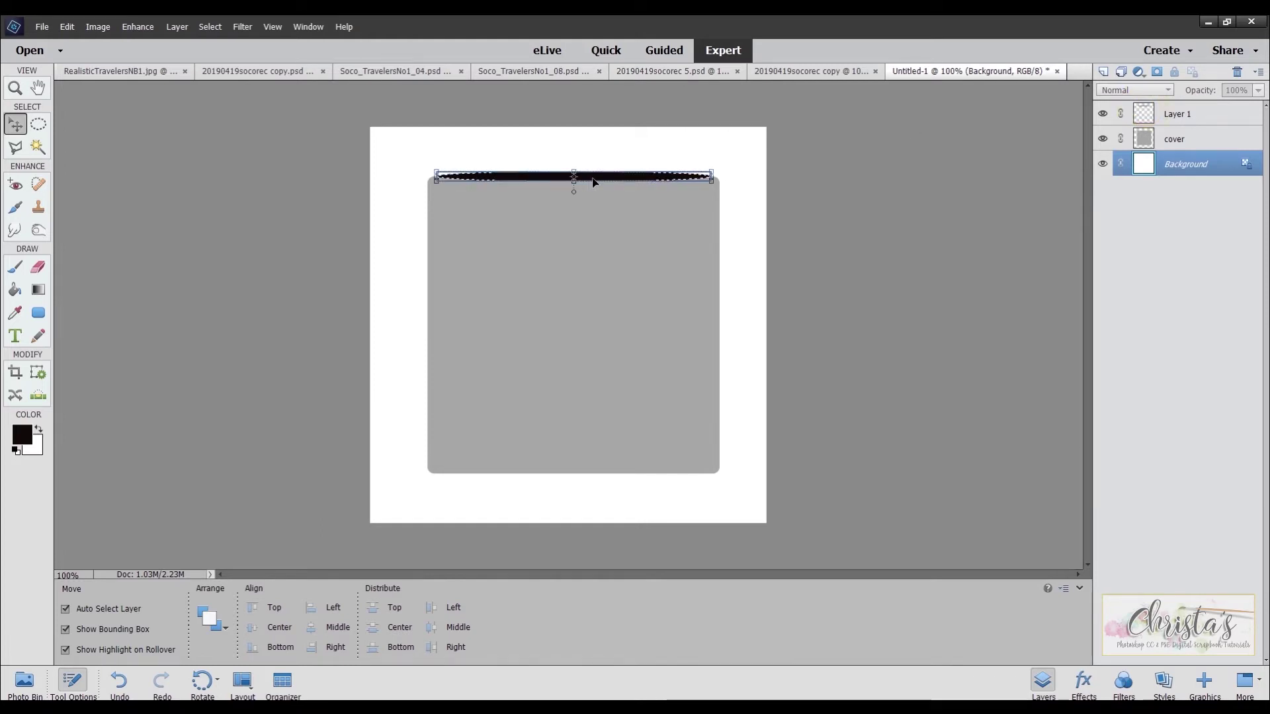
left_click(1179, 140)
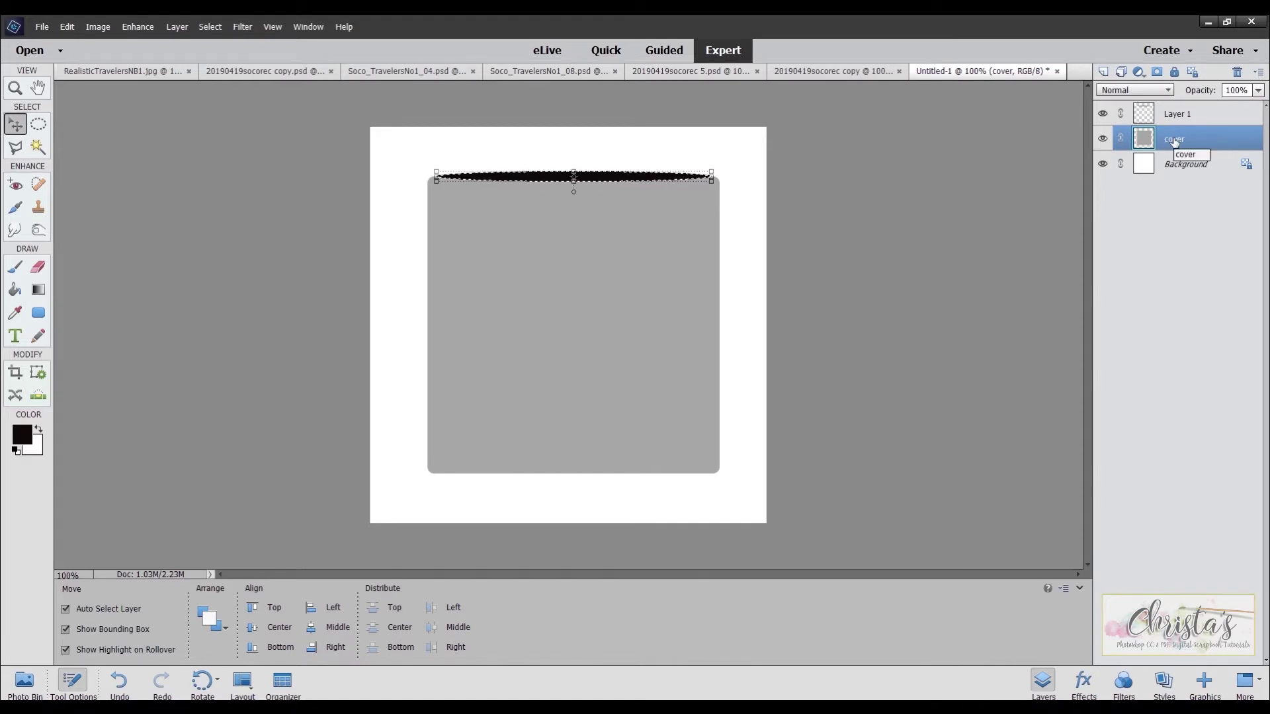
- Add a layer mask to cover from the ellipse selection, toggling Layer 1 to check the curve
left_click(1157, 72)
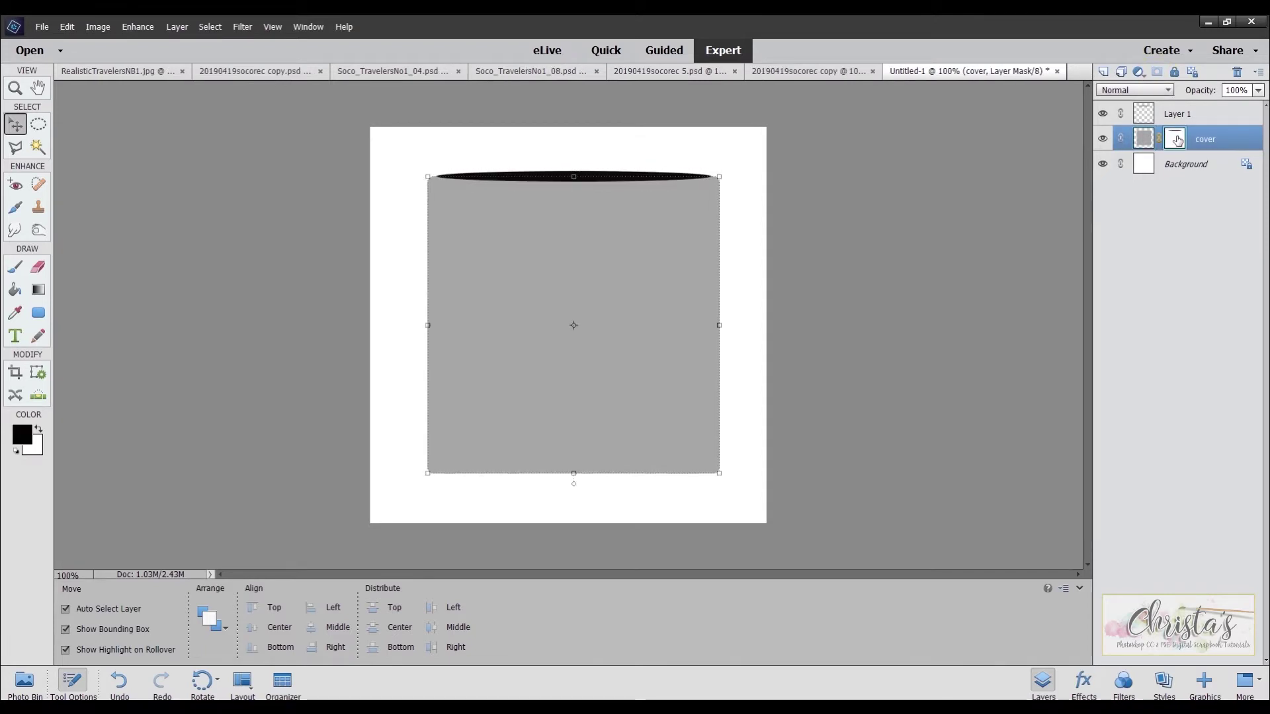
left_click(1101, 113)
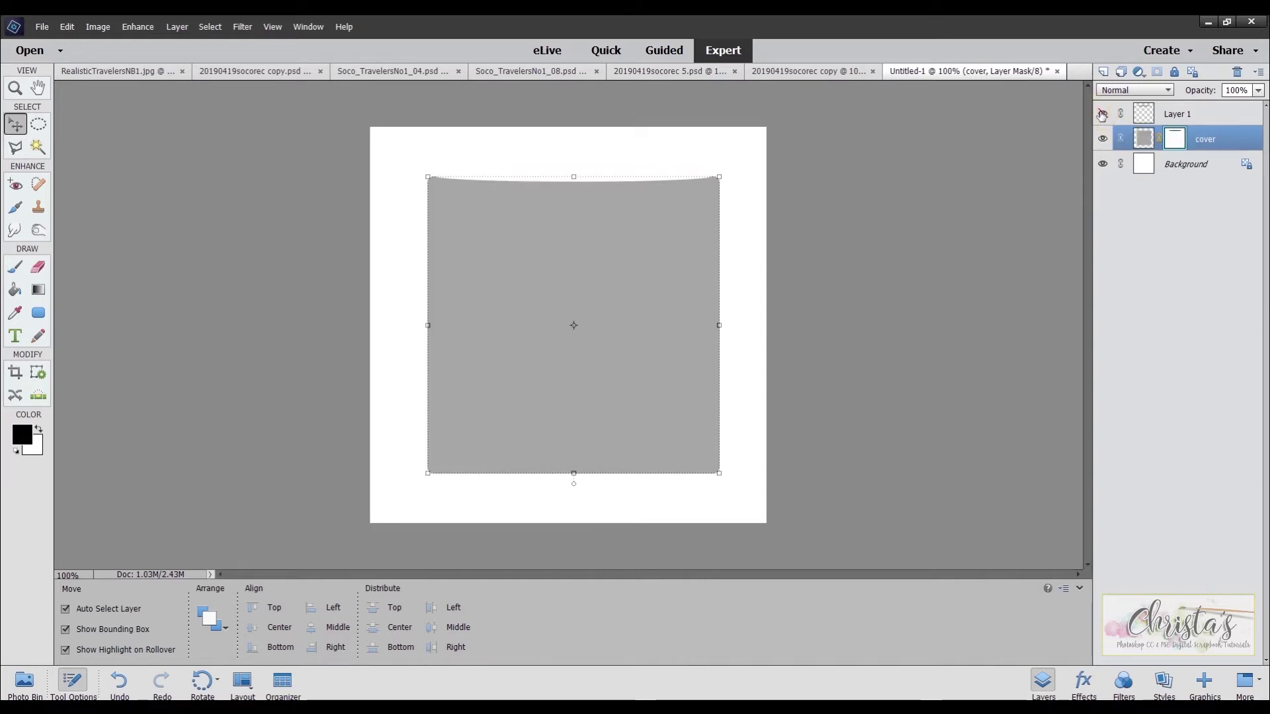
left_click(1102, 114)
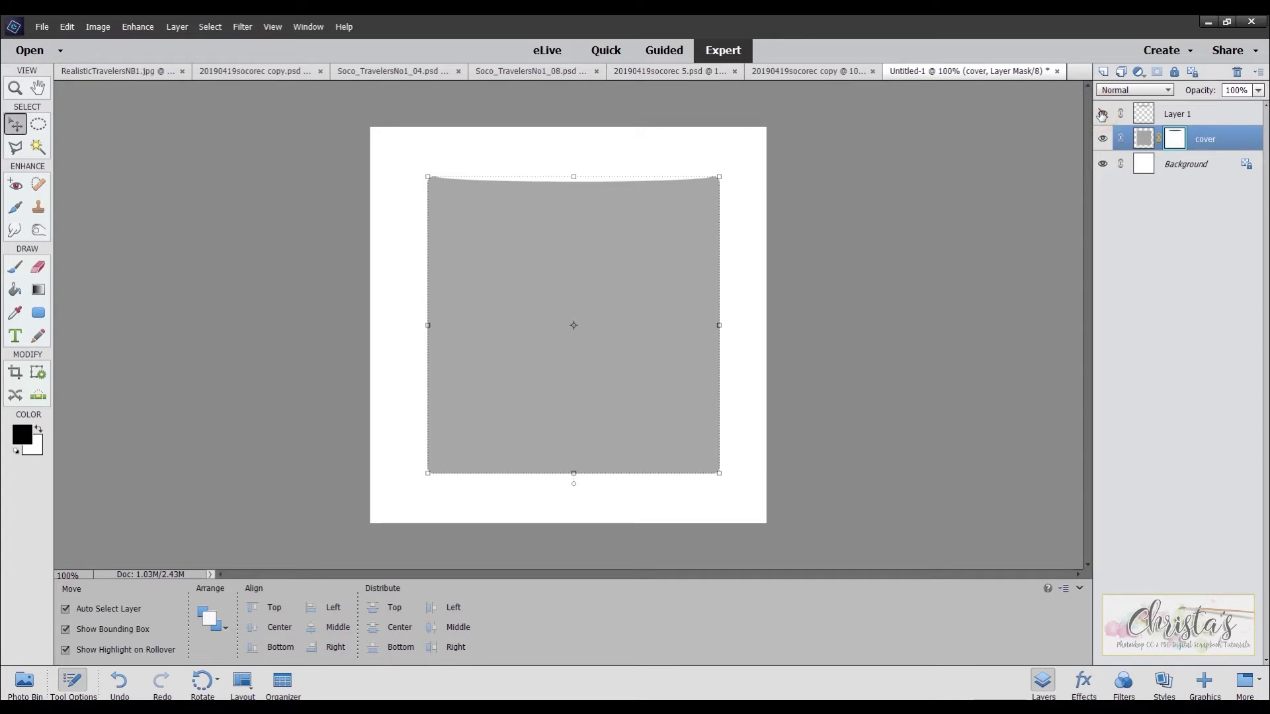
left_click(1188, 115)
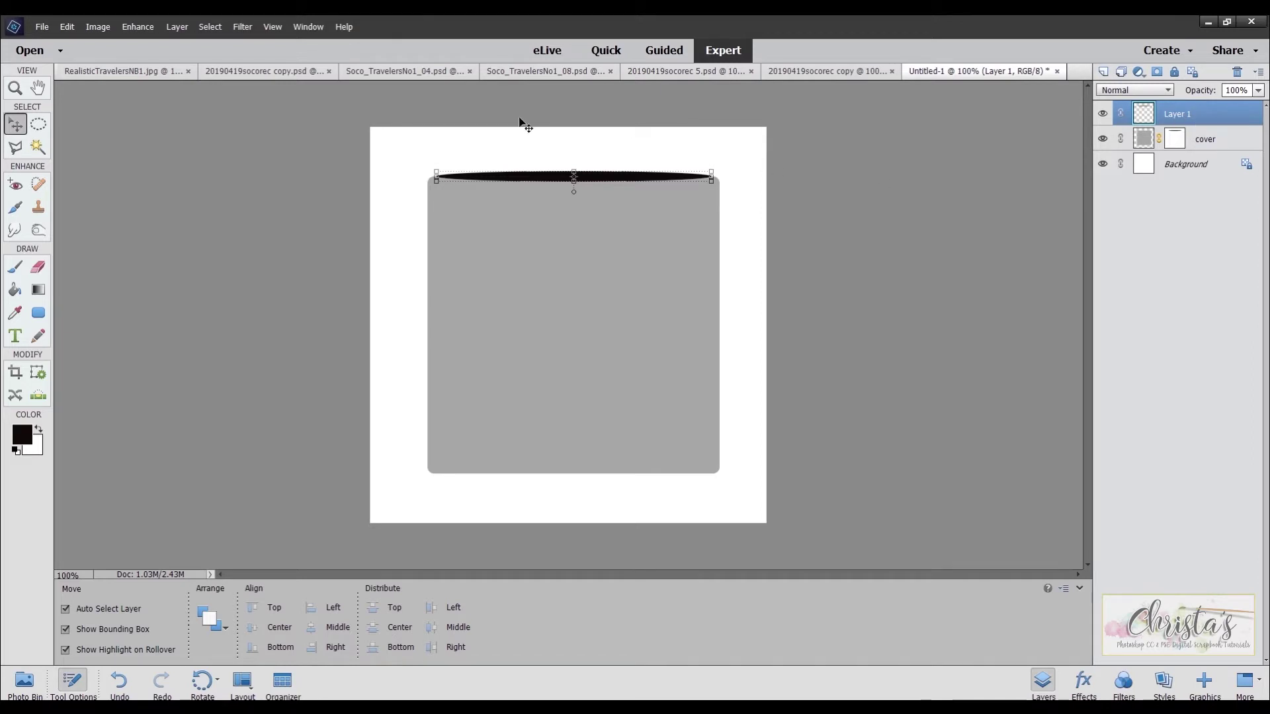
- Move the black ellipse down to the cover's bottom edge, dismissing the locked-layer warning
left_click_drag(598, 177, 598, 476)
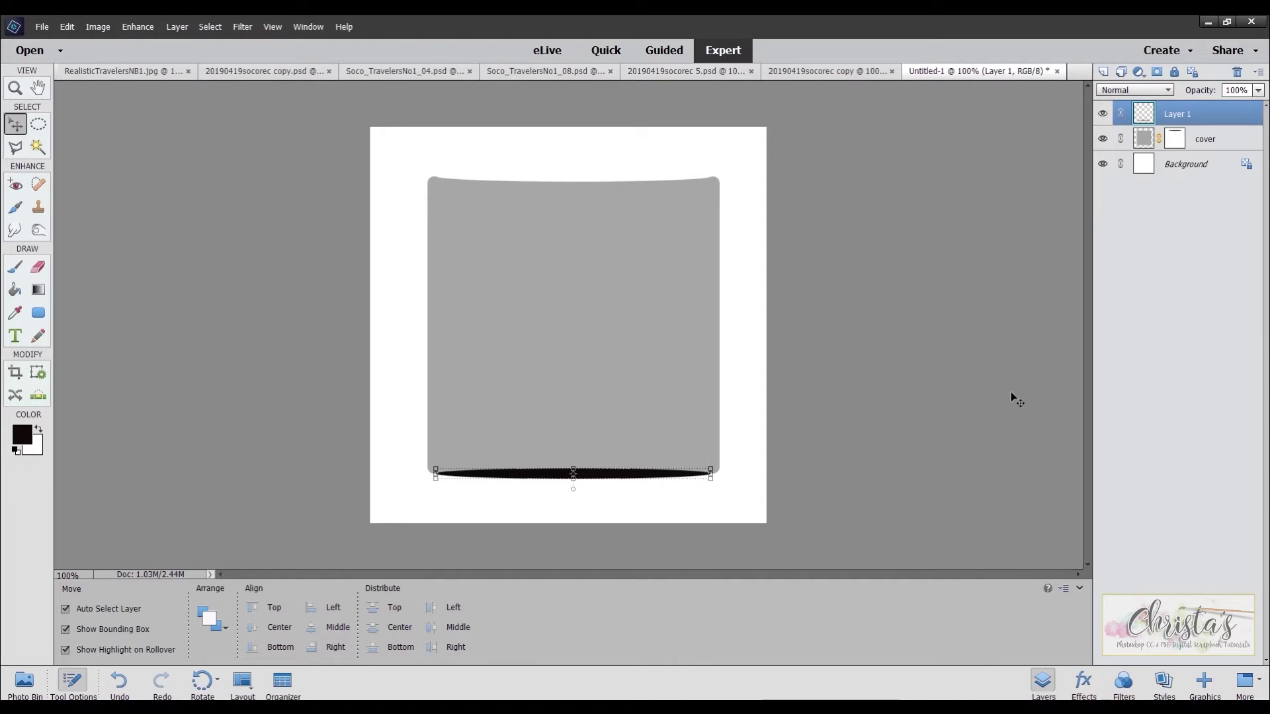
left_click(750, 368)
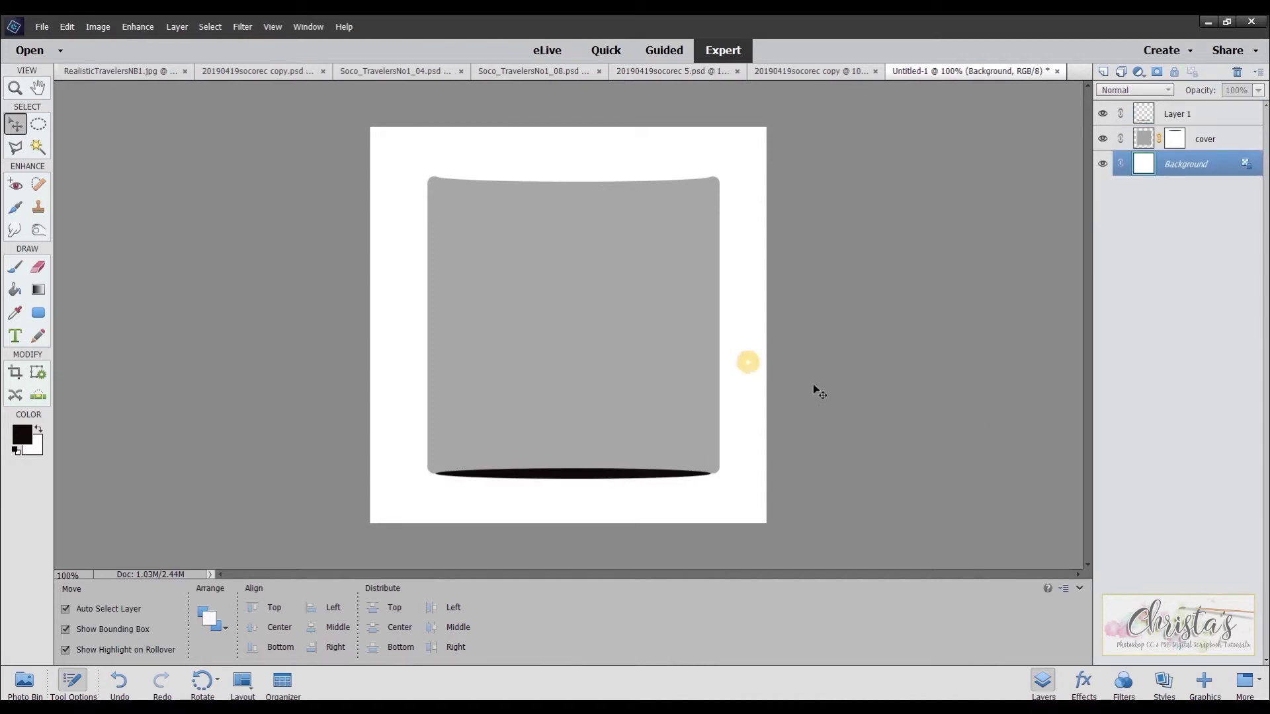
left_click(848, 426)
left_click(618, 275)
- Reselect Layer 1 and load the ellipse's shape as a selection
left_click(1200, 115)
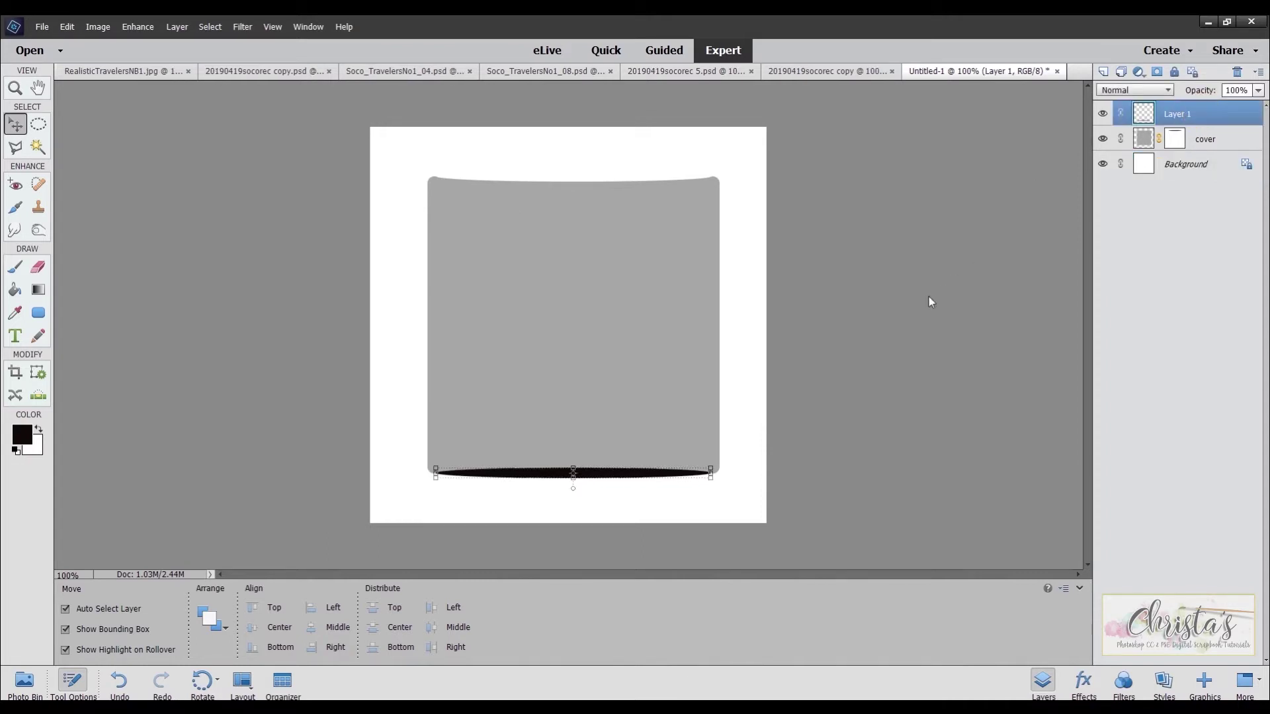
left_click(930, 296)
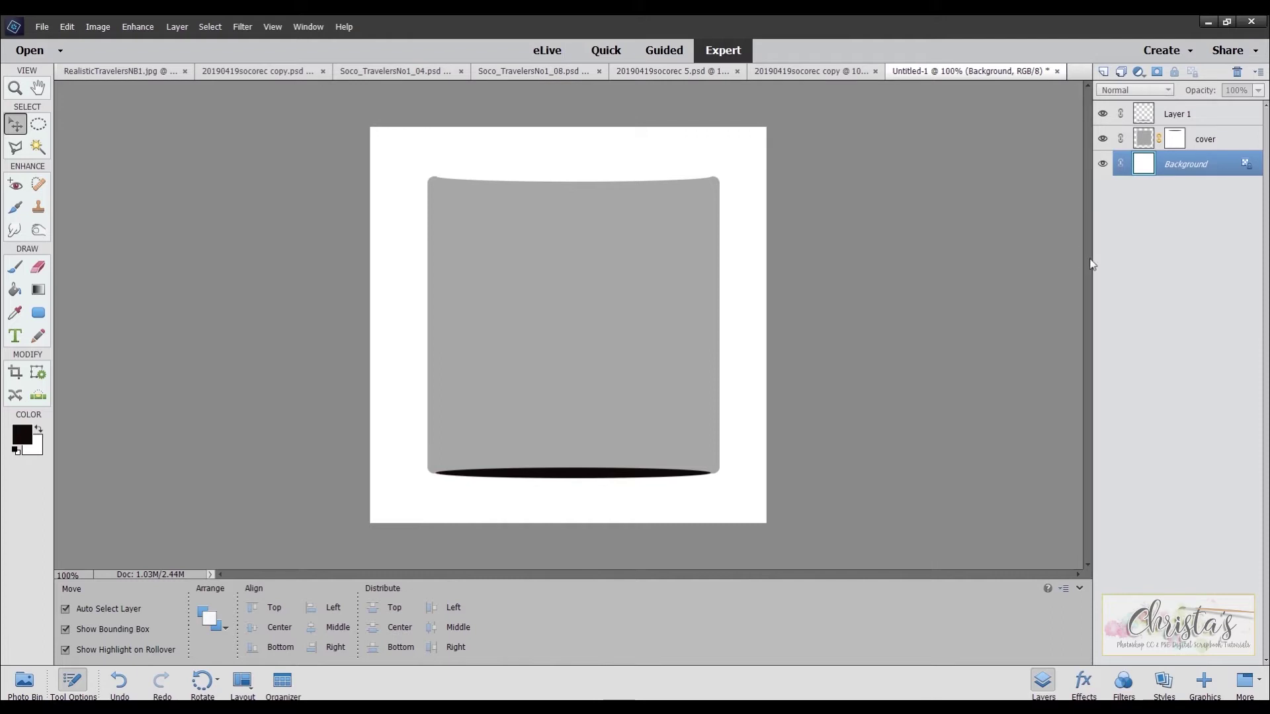
left_click(1144, 111)
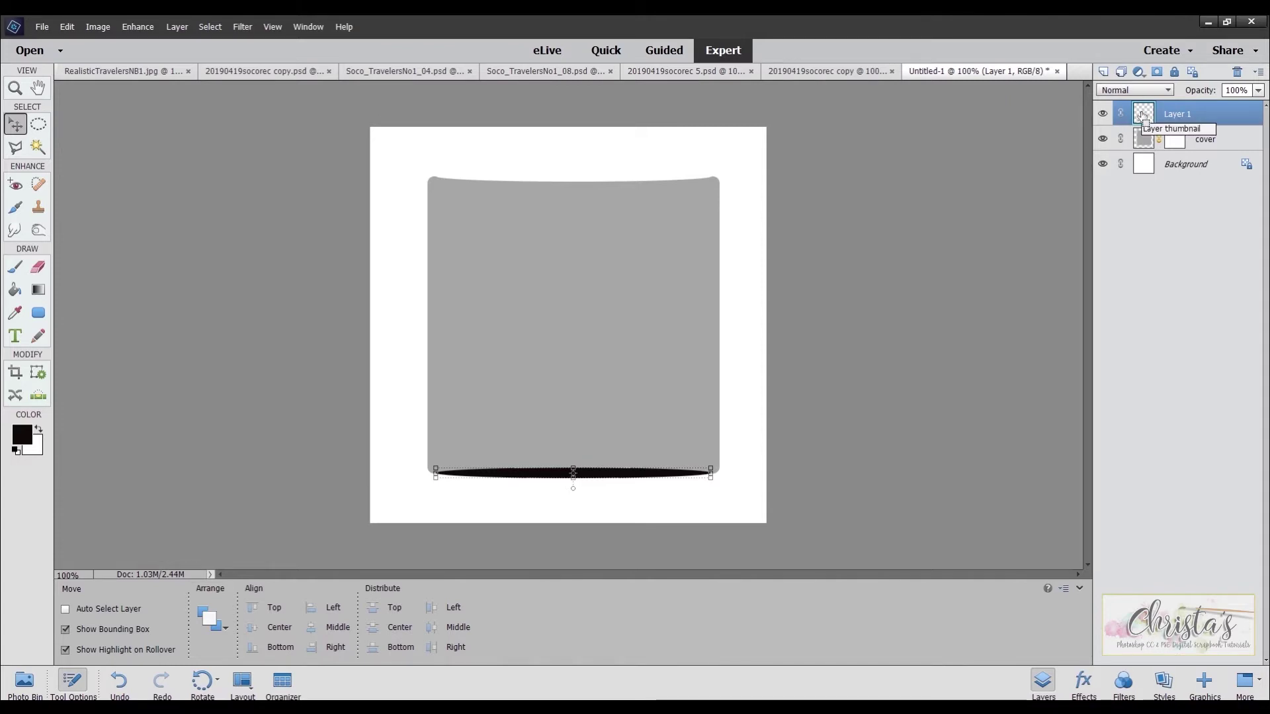
left_click(1144, 115, "ctrl")
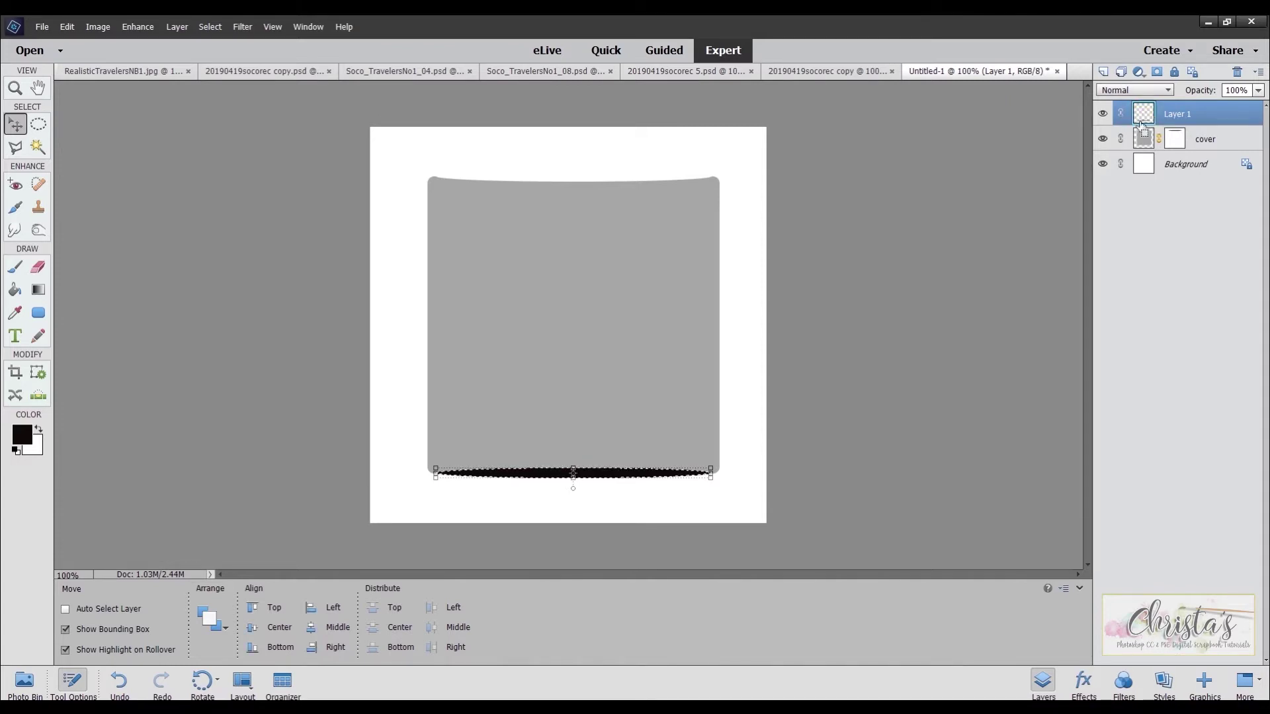
- Fill the ellipse selection in the cover's layer mask to curve its bottom edge
left_click(1176, 141)
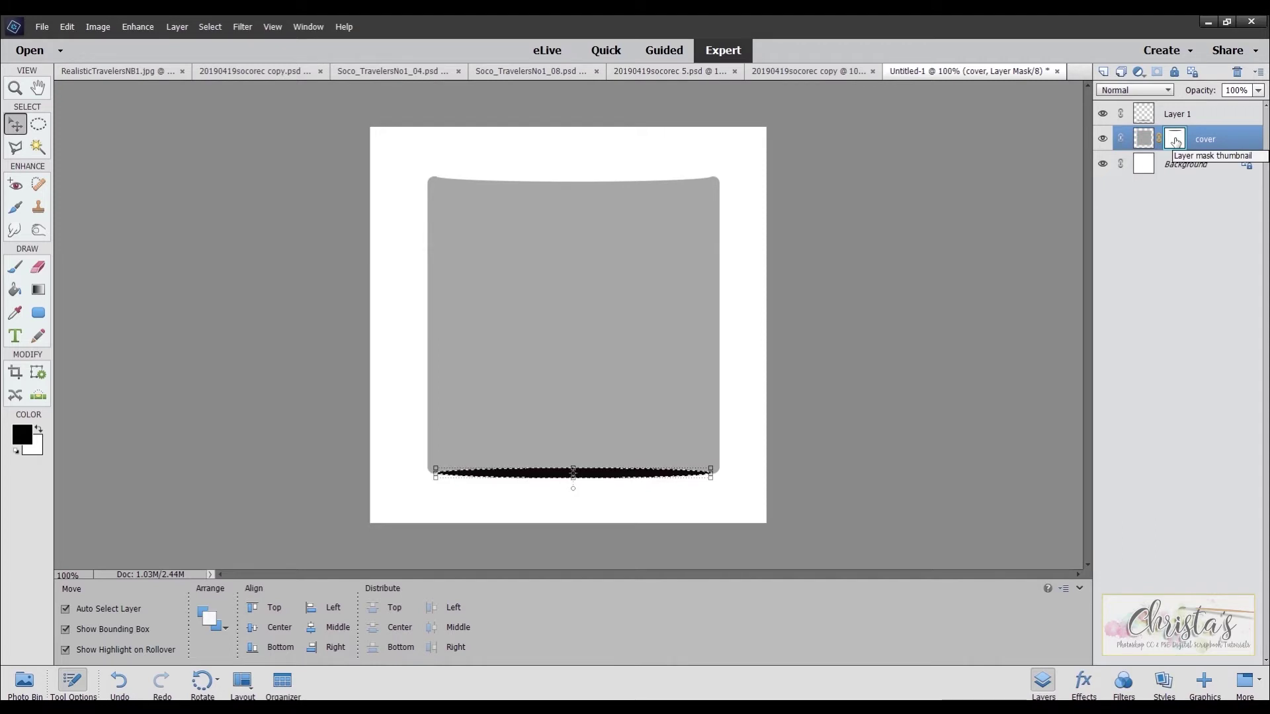
left_click(14, 289)
left_click(589, 473)
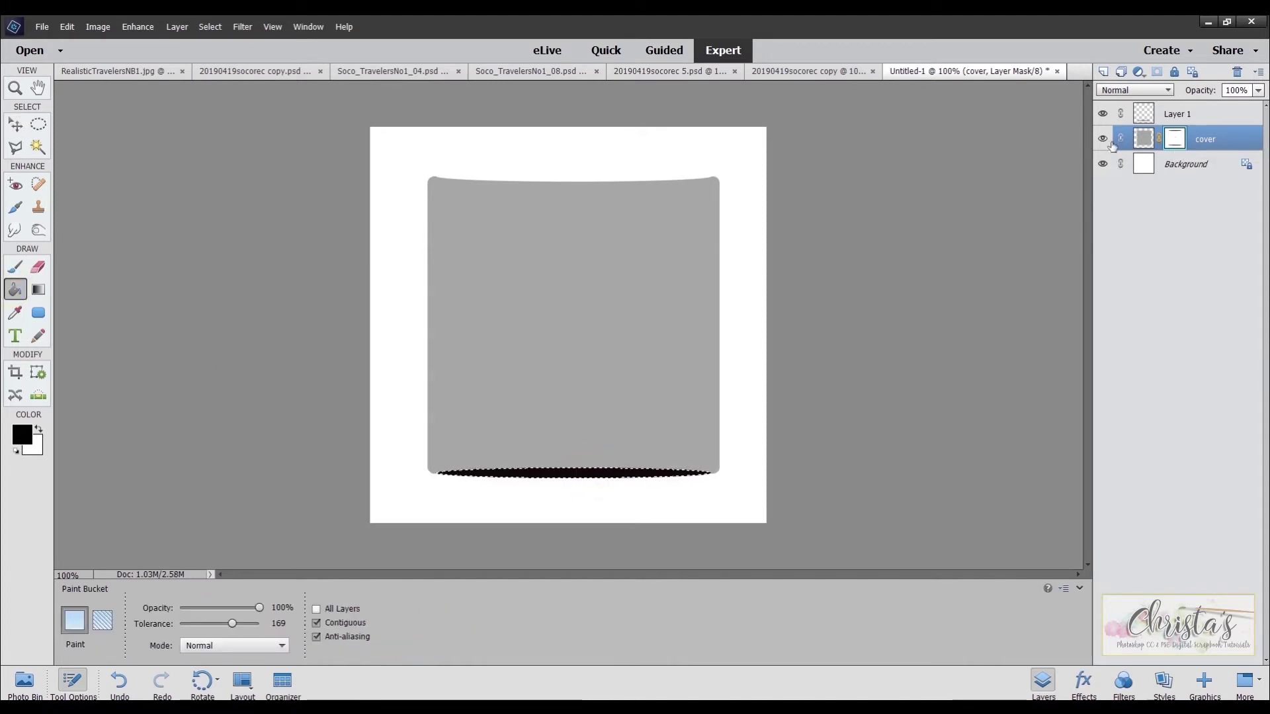
- Hide and delete the helper Layer 1, leaving only cover and Background
left_click(1103, 115)
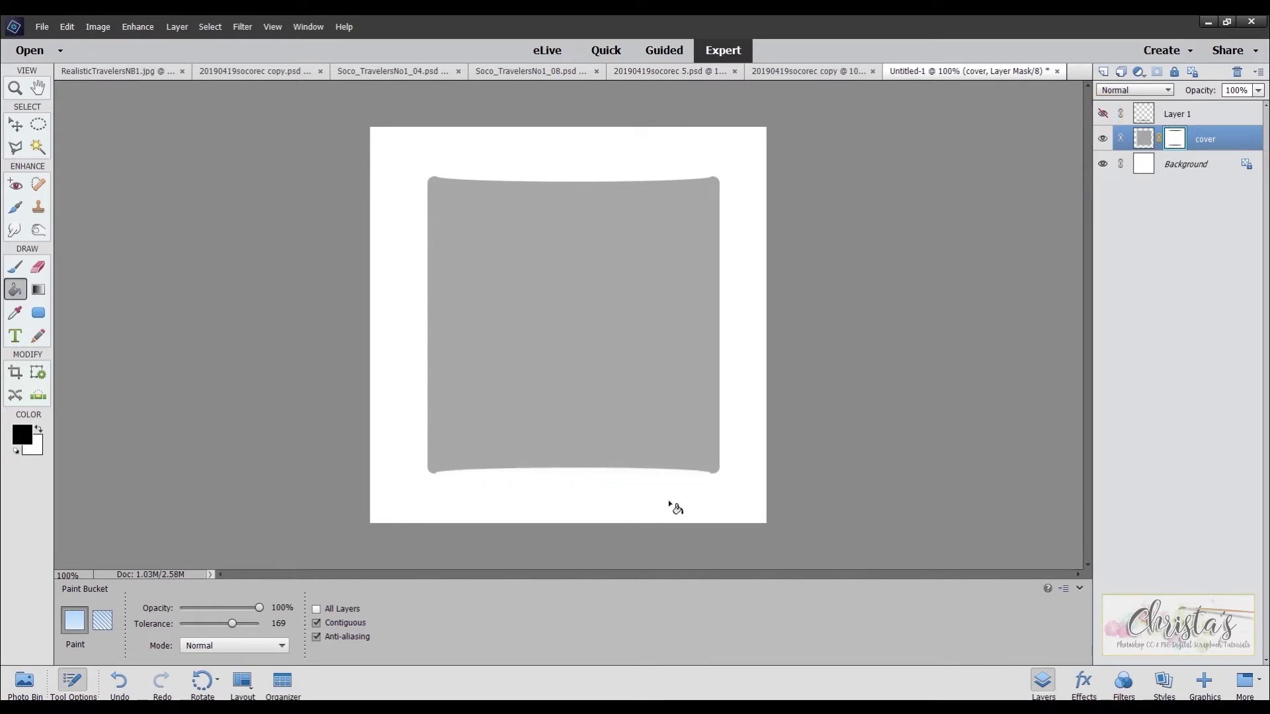
key("alt+bracketright")
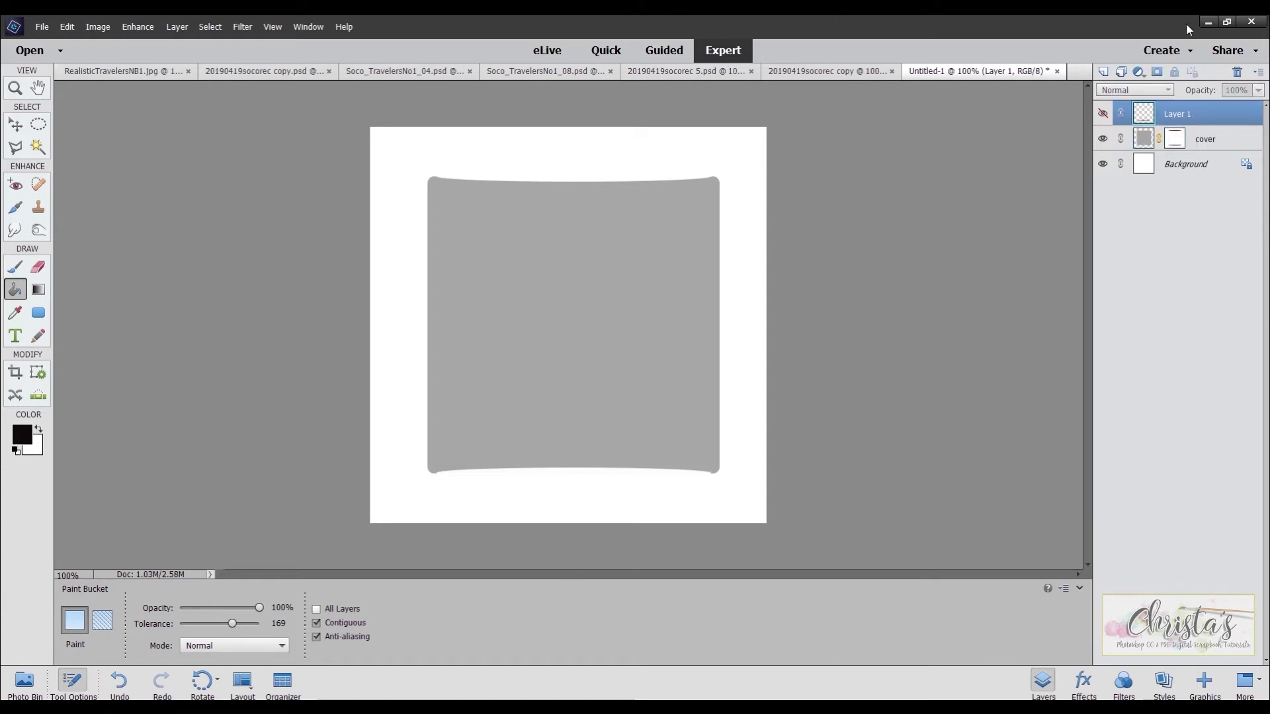
right_click(1194, 111)
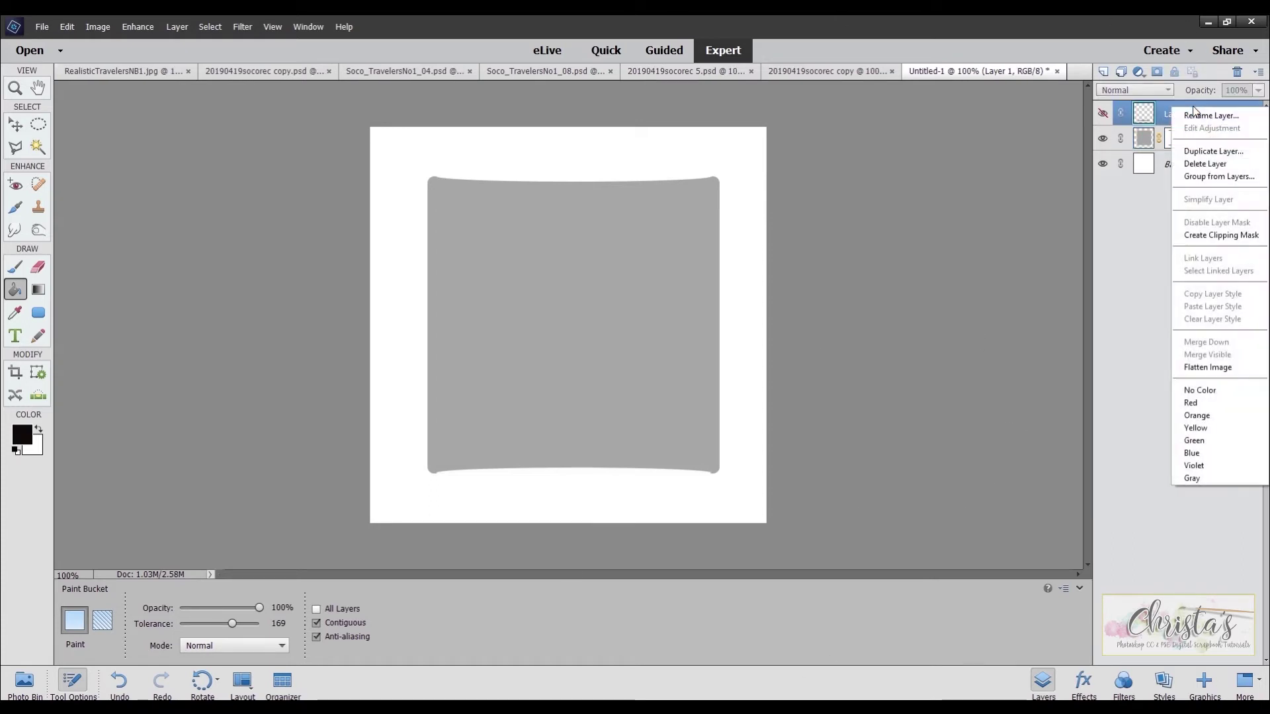
left_click(1205, 166)
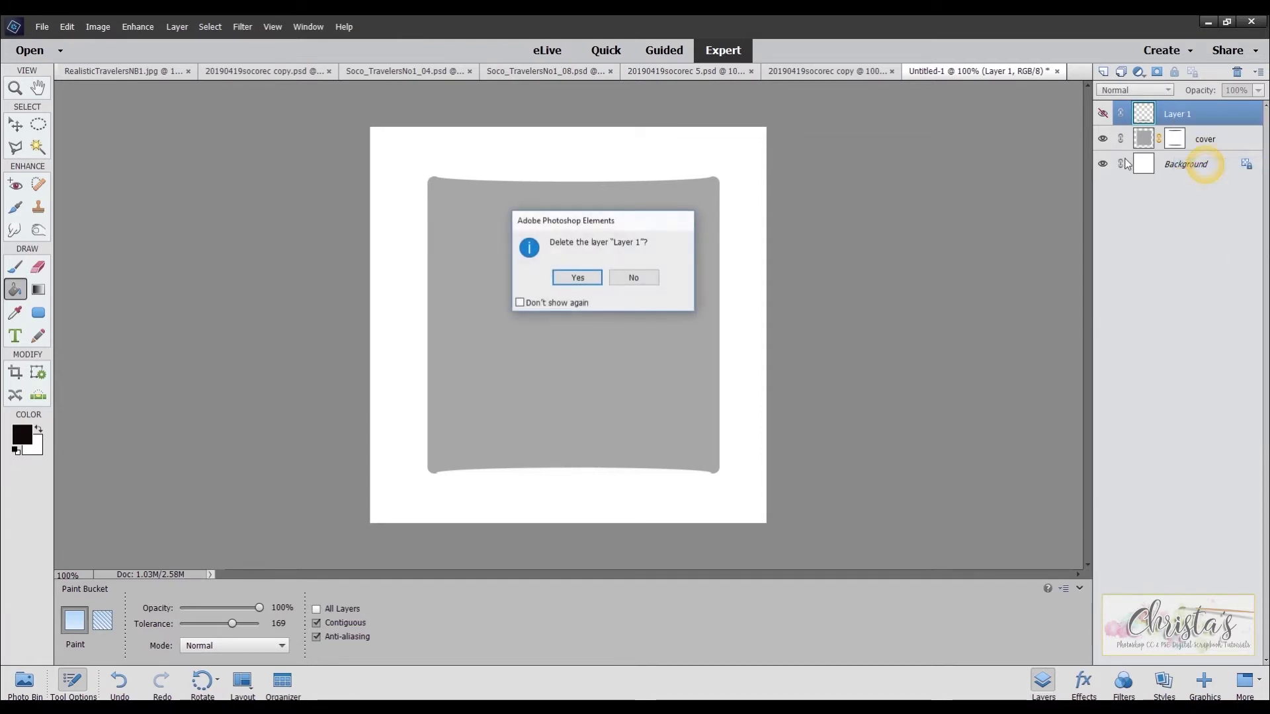
left_click(575, 277)
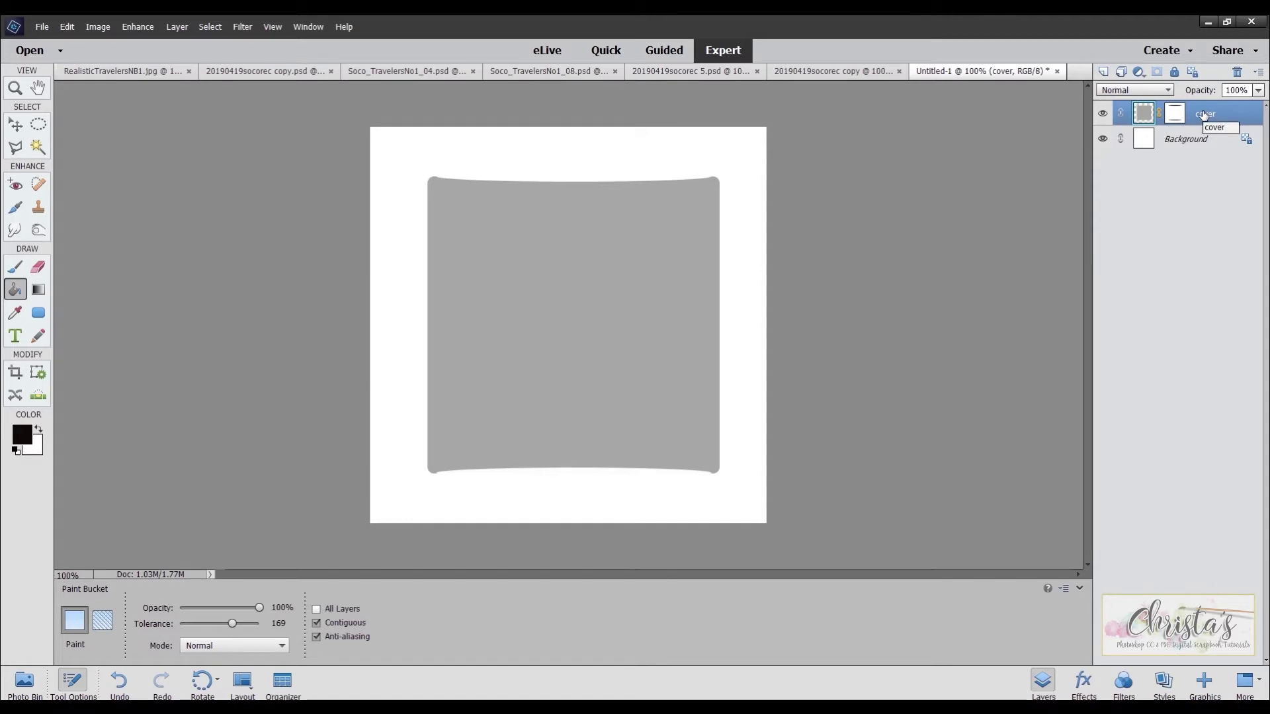
- Apply the Soft drop shadow from the Drop Shadows style set to the cover
left_click(1163, 681)
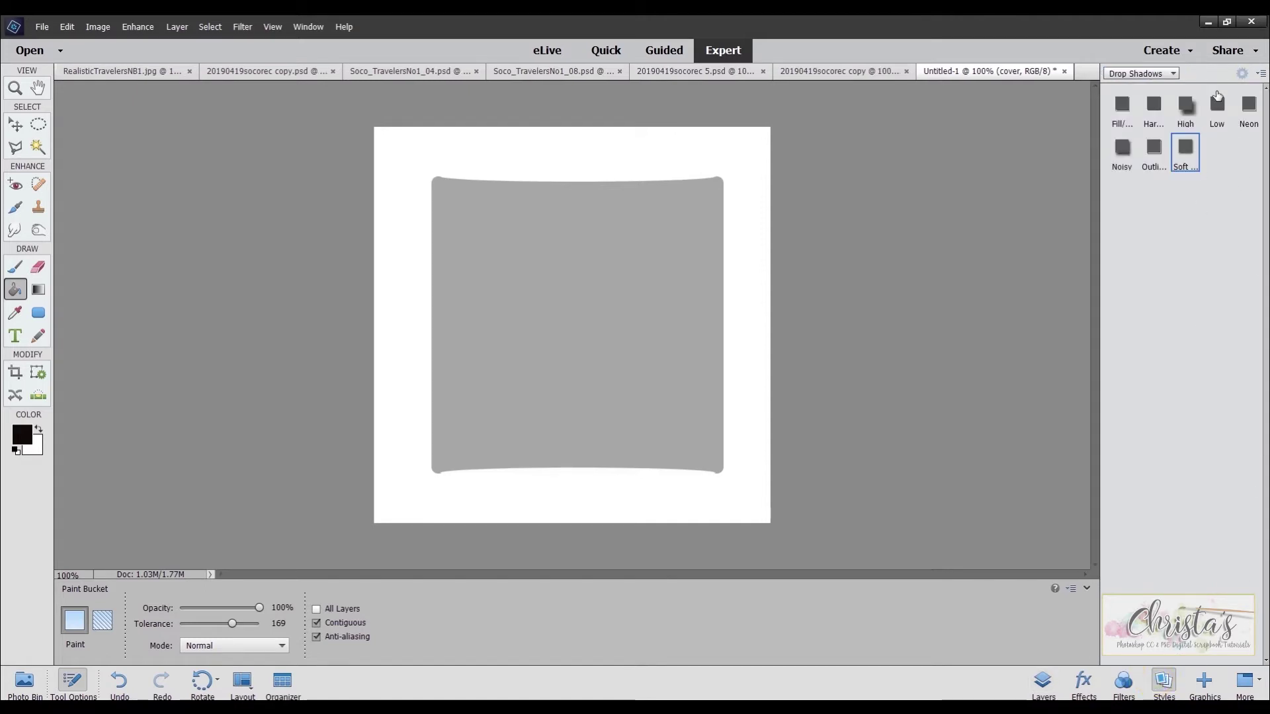
left_click(1172, 74)
left_click(1171, 74)
left_click(1189, 151)
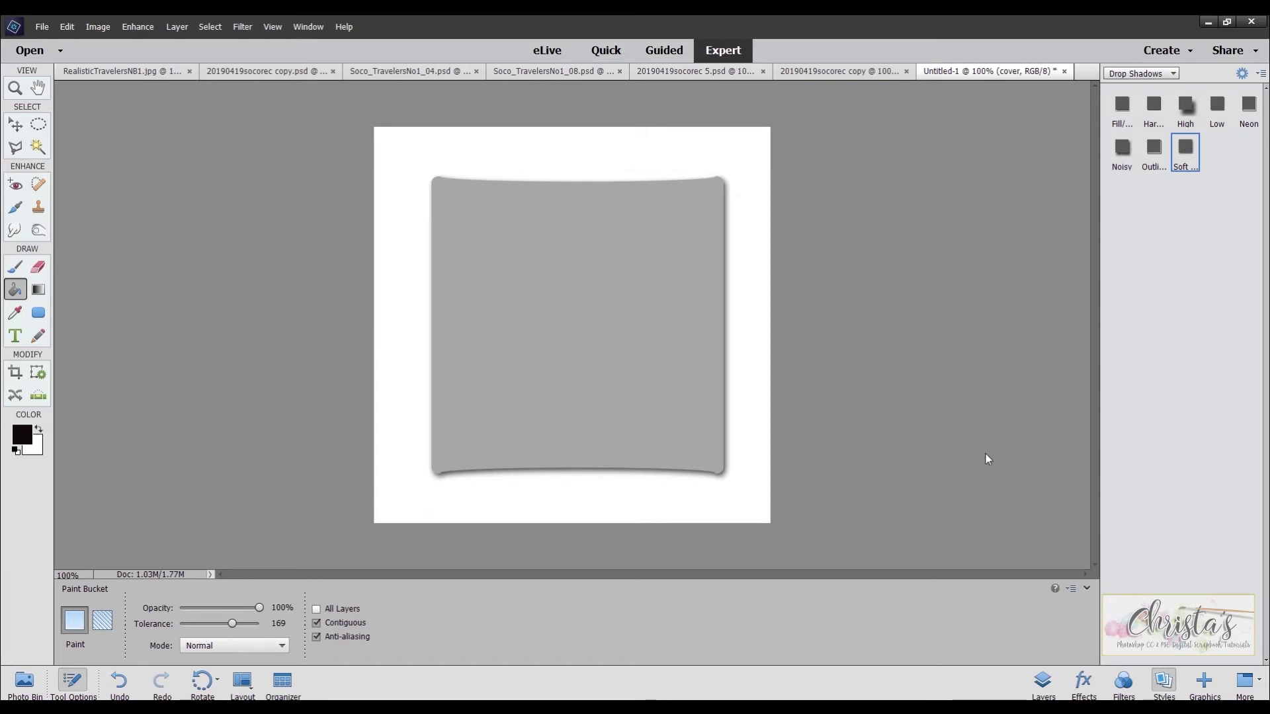
left_click(1043, 681)
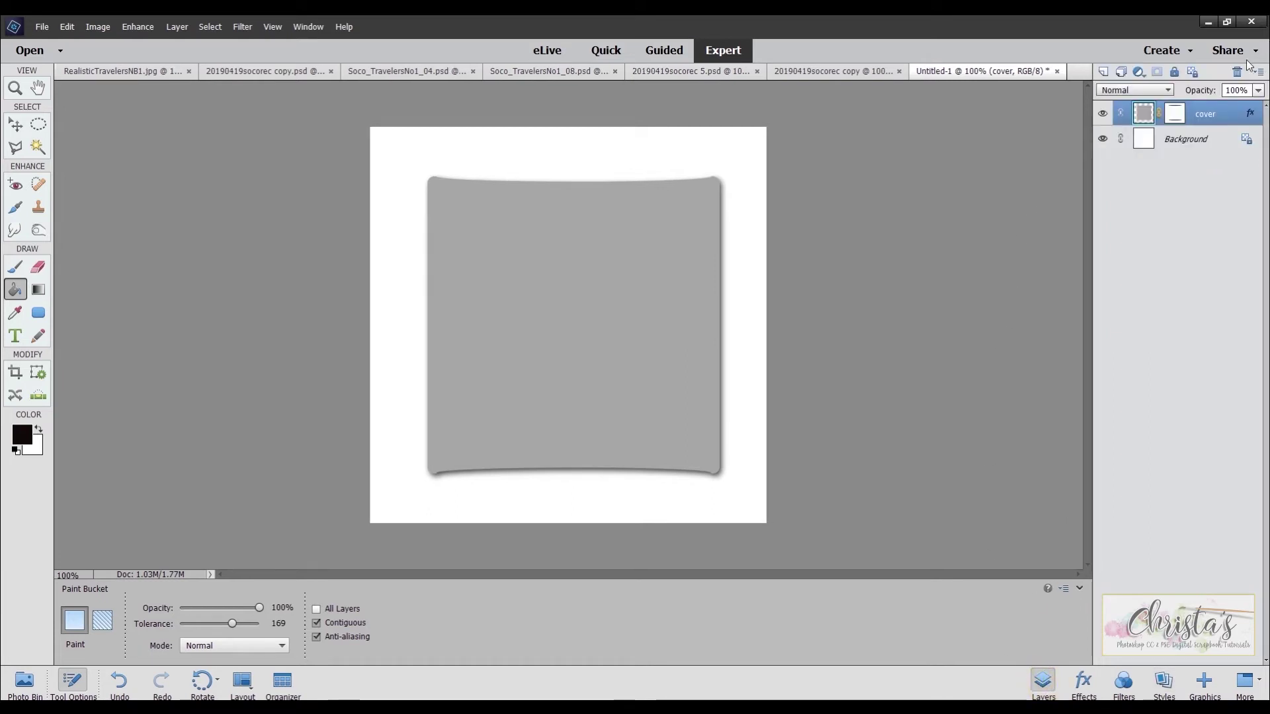
- Change the cover shadow's lighting angle from 90° to 45°
double_click(1249, 115)
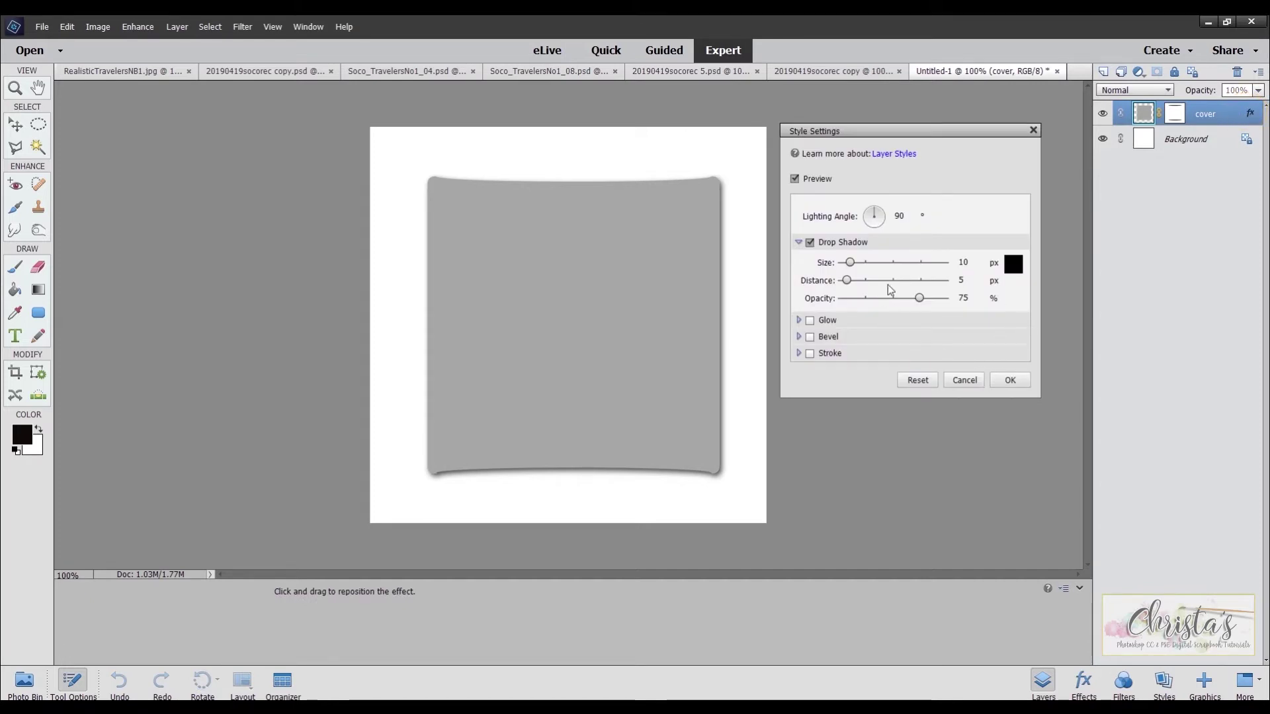
left_click(903, 216)
double_click(903, 216)
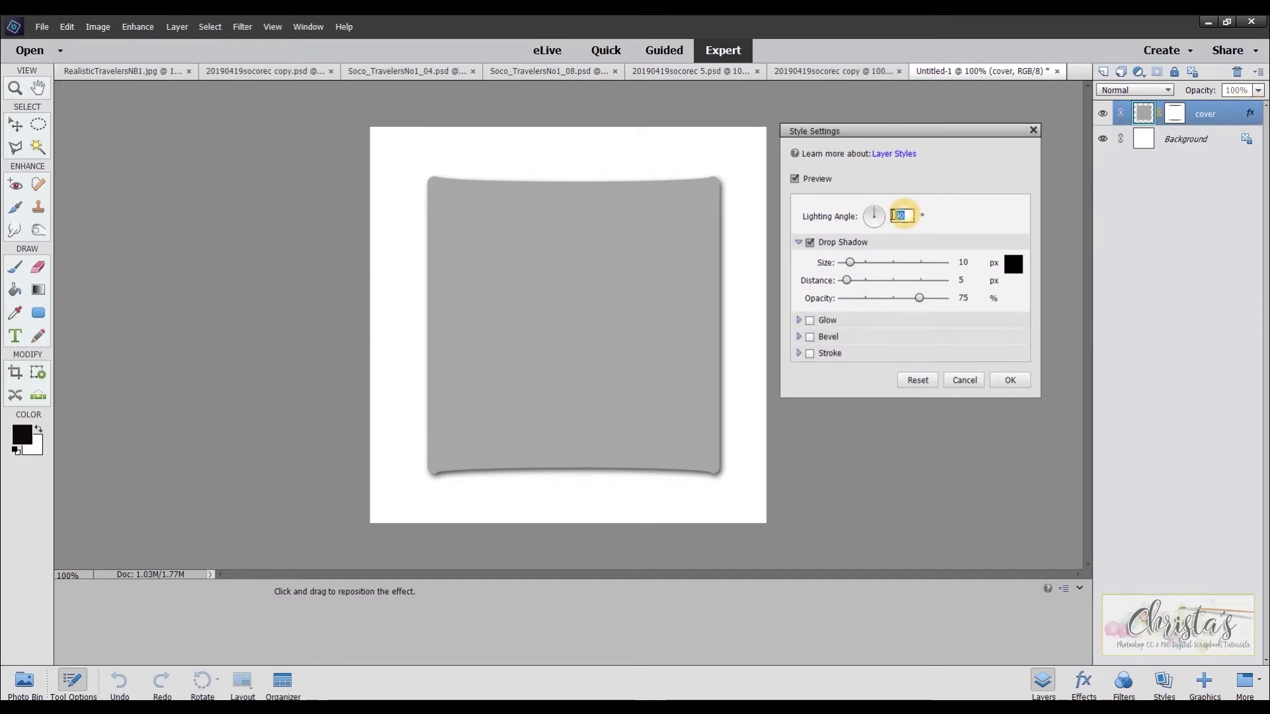
type("45")
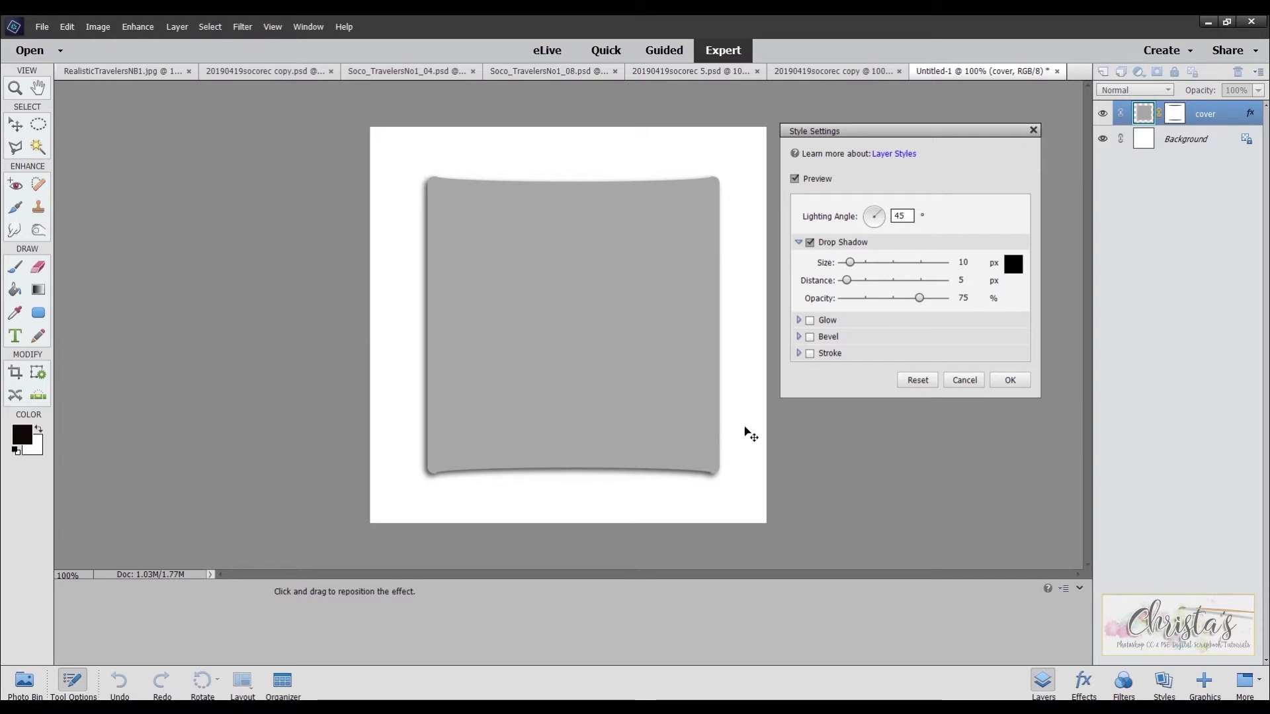
left_click(1007, 381)
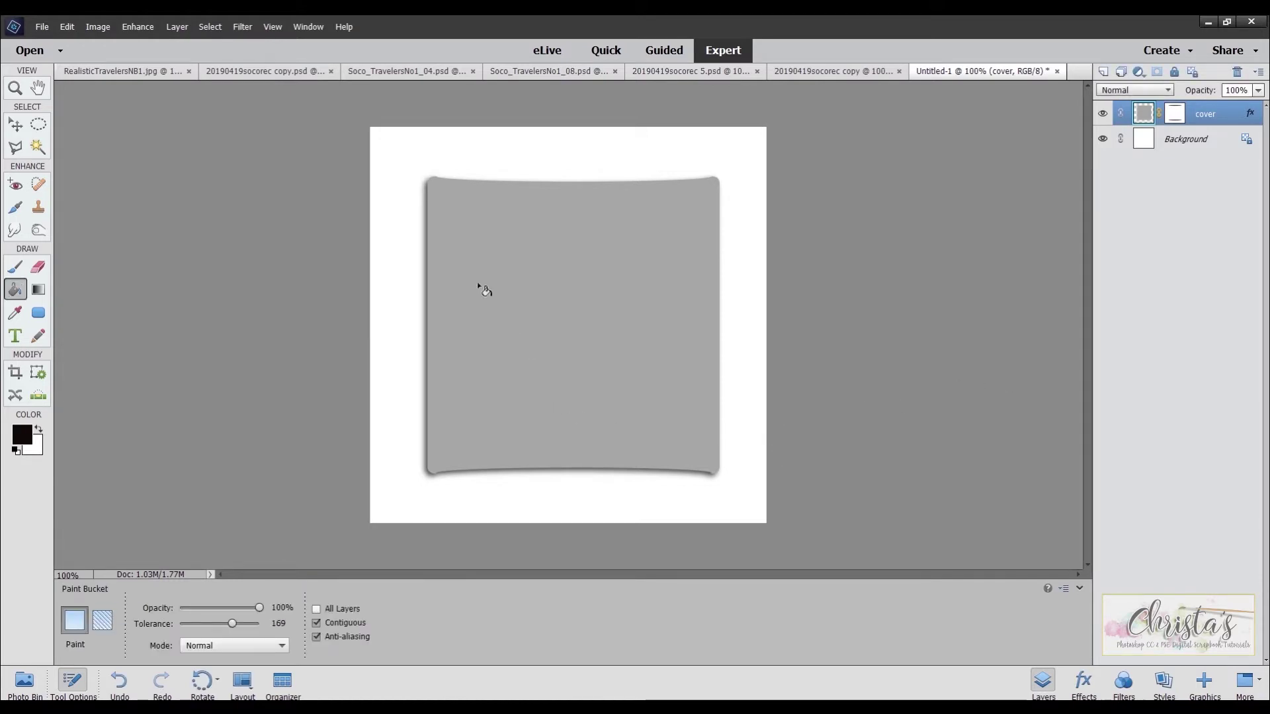
left_click(16, 125)
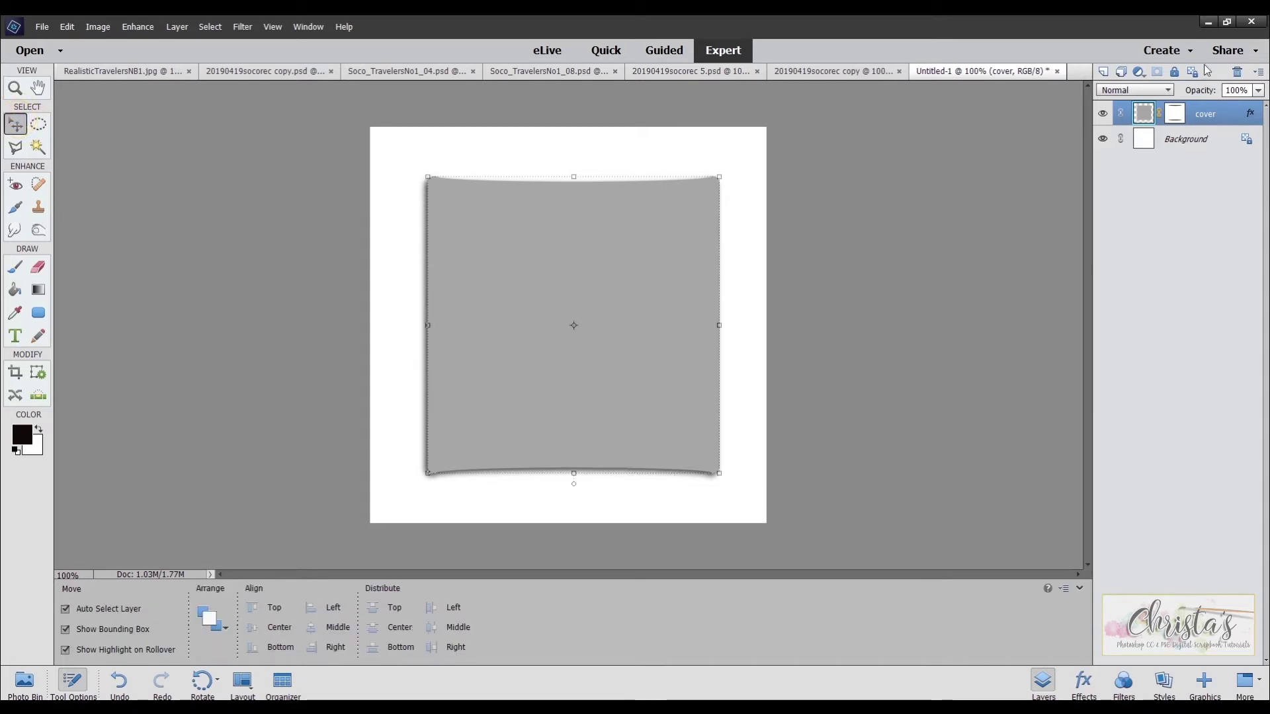
- Draw a small, tall rounded-rectangle tab on a new layer over the cover's right edge
left_click(1187, 139)
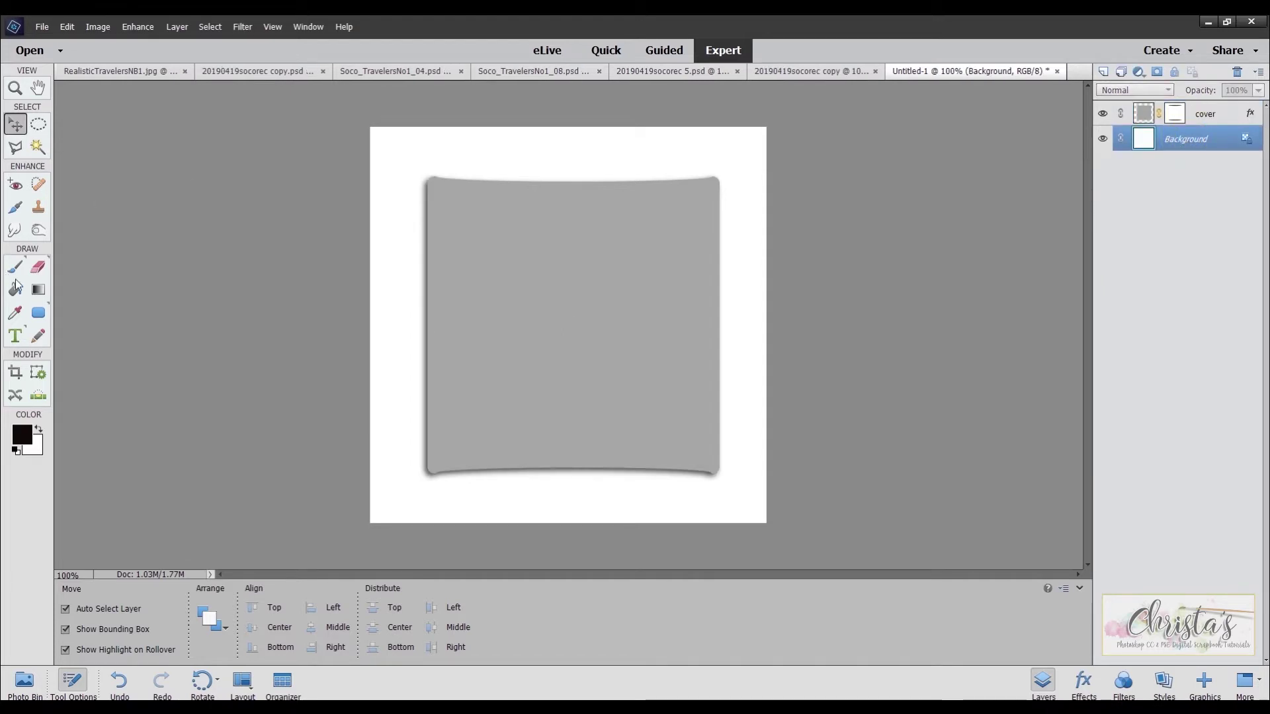
left_click(38, 312)
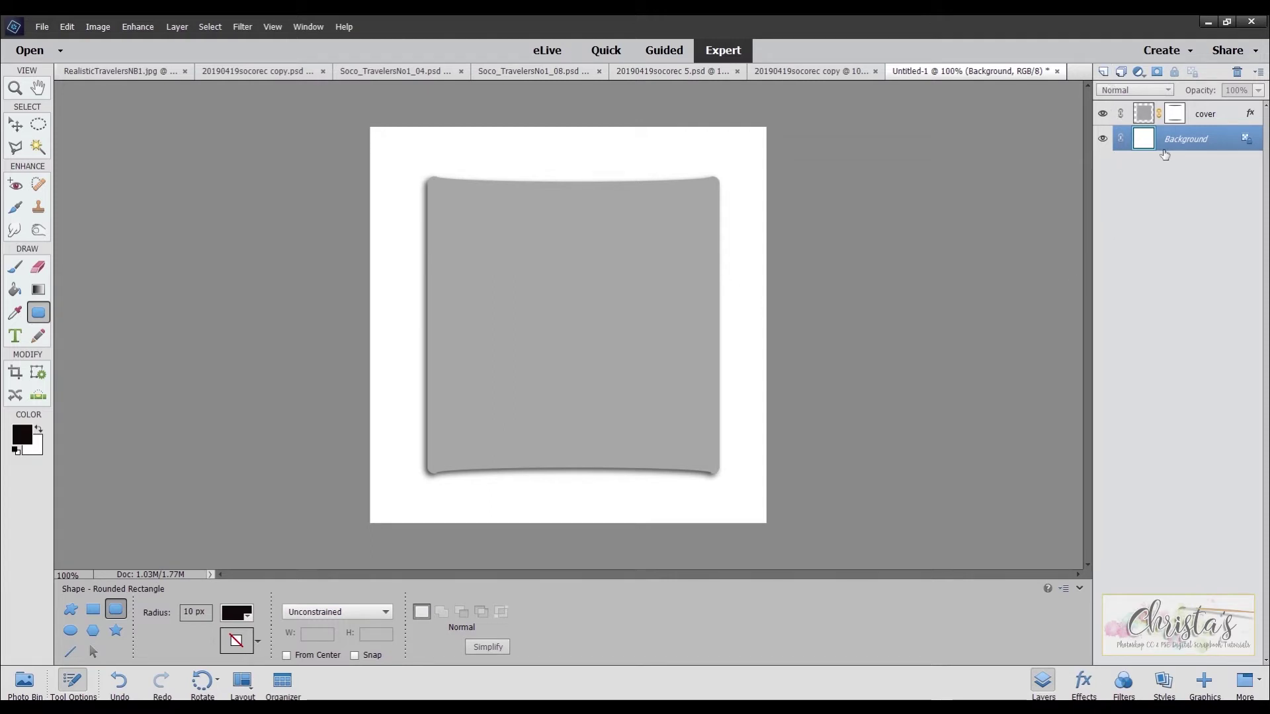
left_click(1102, 72)
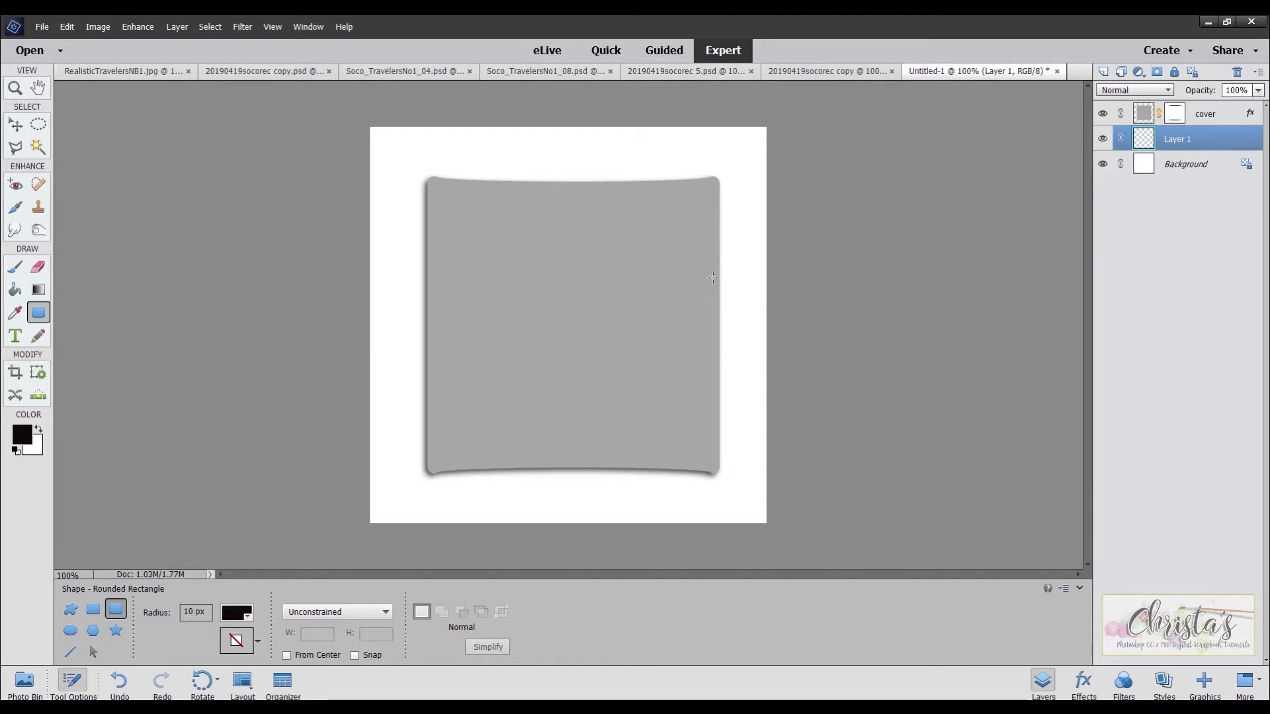
left_click_drag(711, 282, 730, 354)
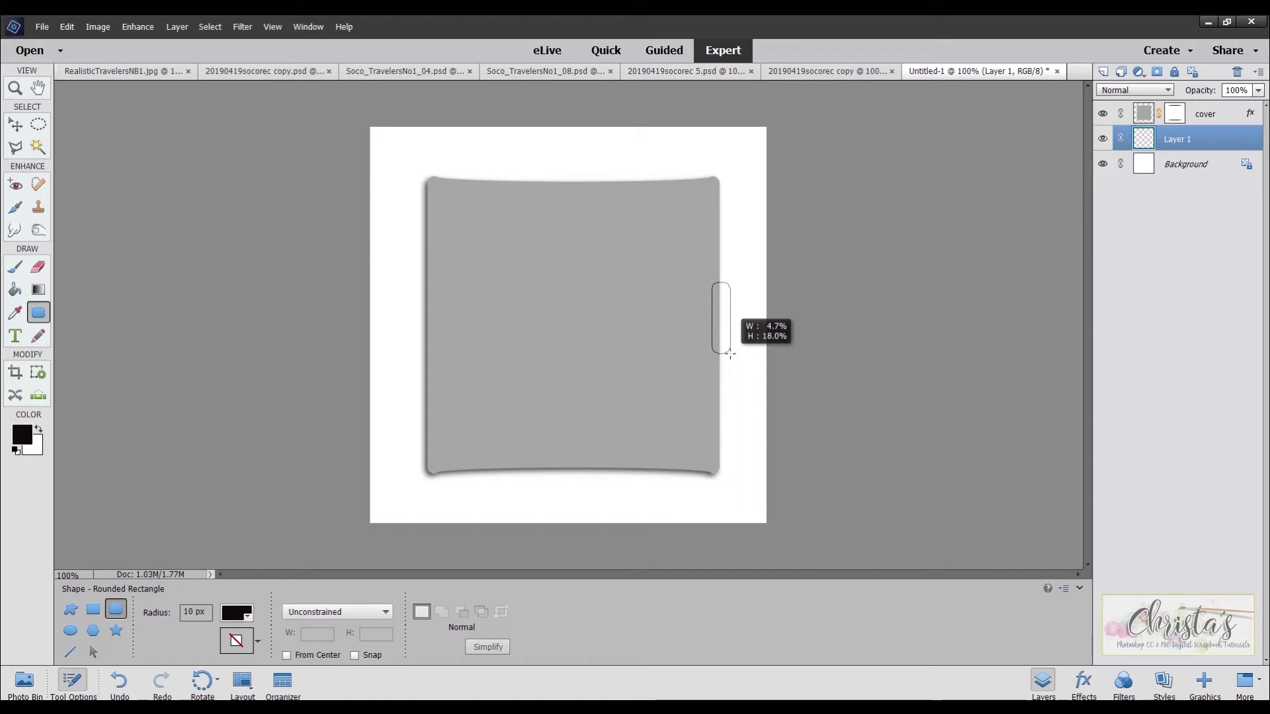
left_click_drag(730, 354, 730, 354)
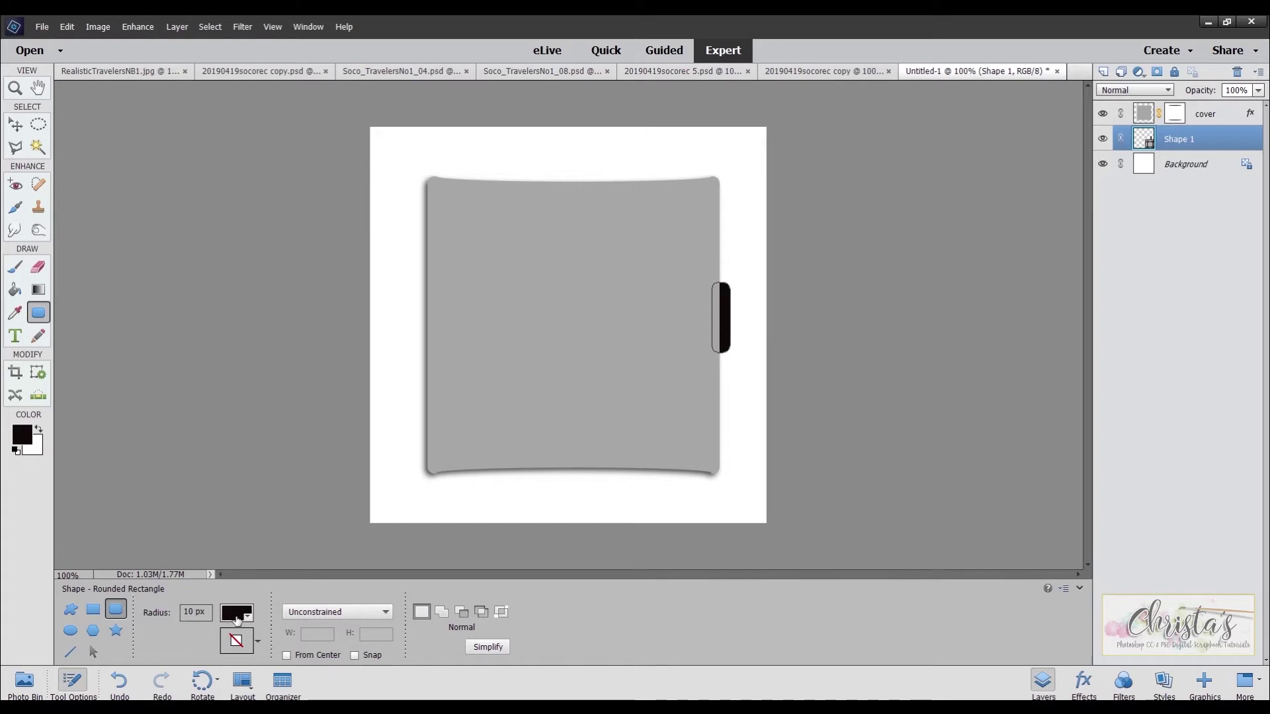
left_click(236, 613)
- Change the tab's fill to a pale grey swatch, lighter than 40% Gray
left_click(285, 507)
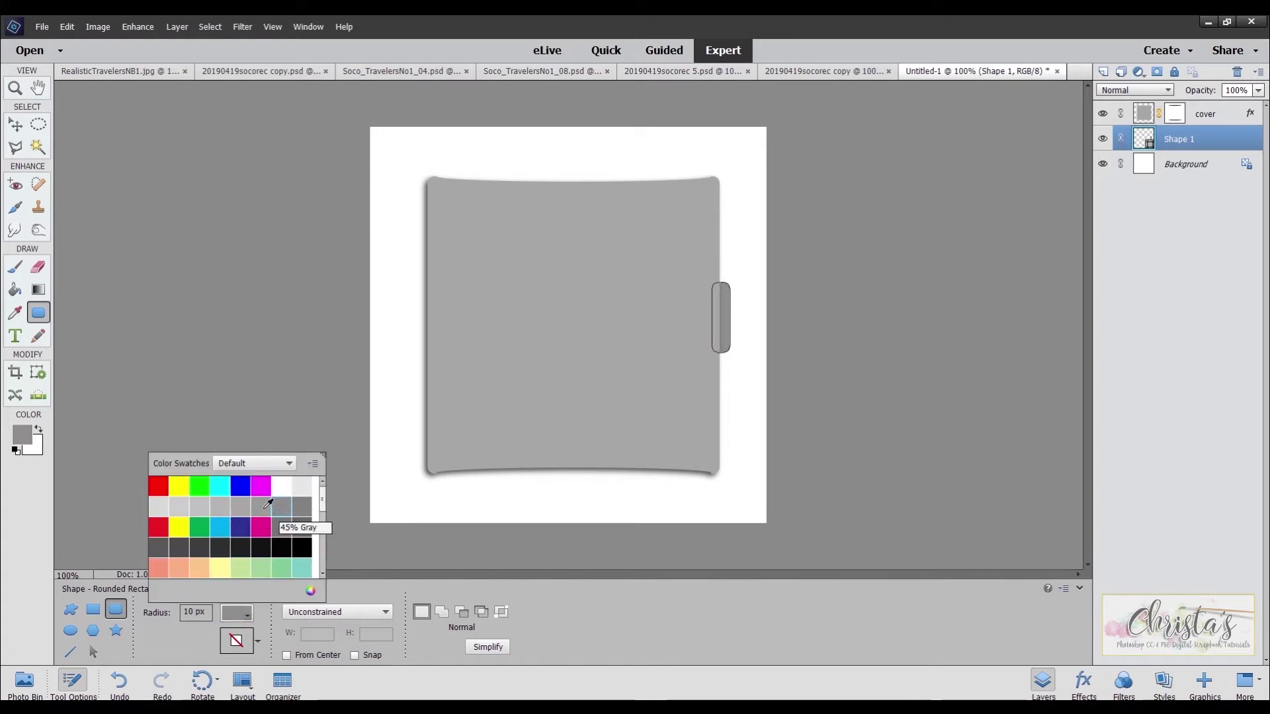
left_click(262, 507)
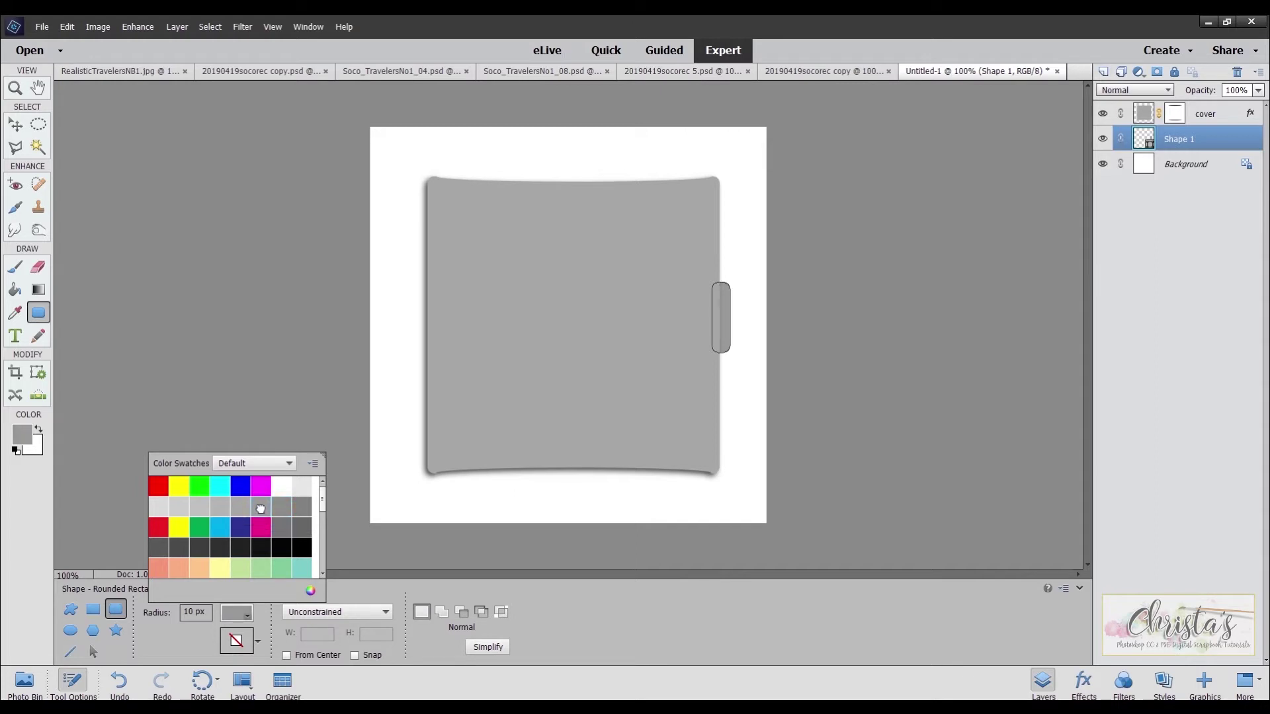
left_click(240, 505)
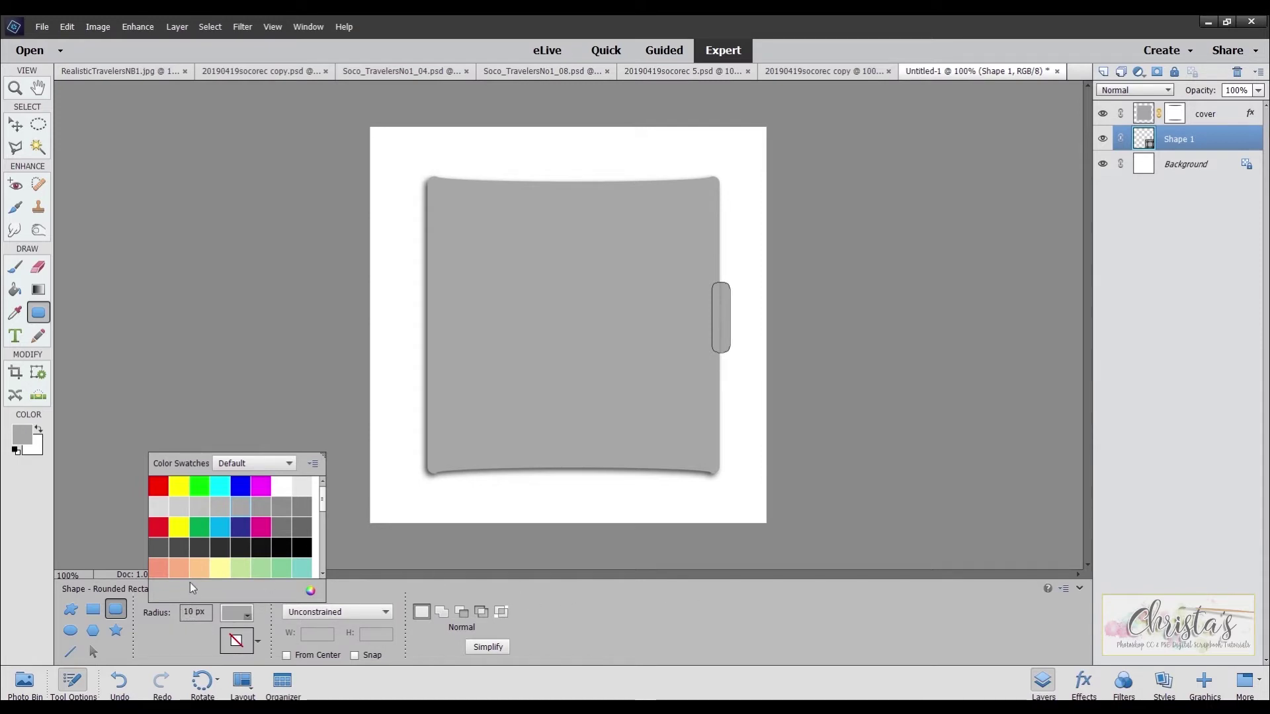
left_click(1216, 138)
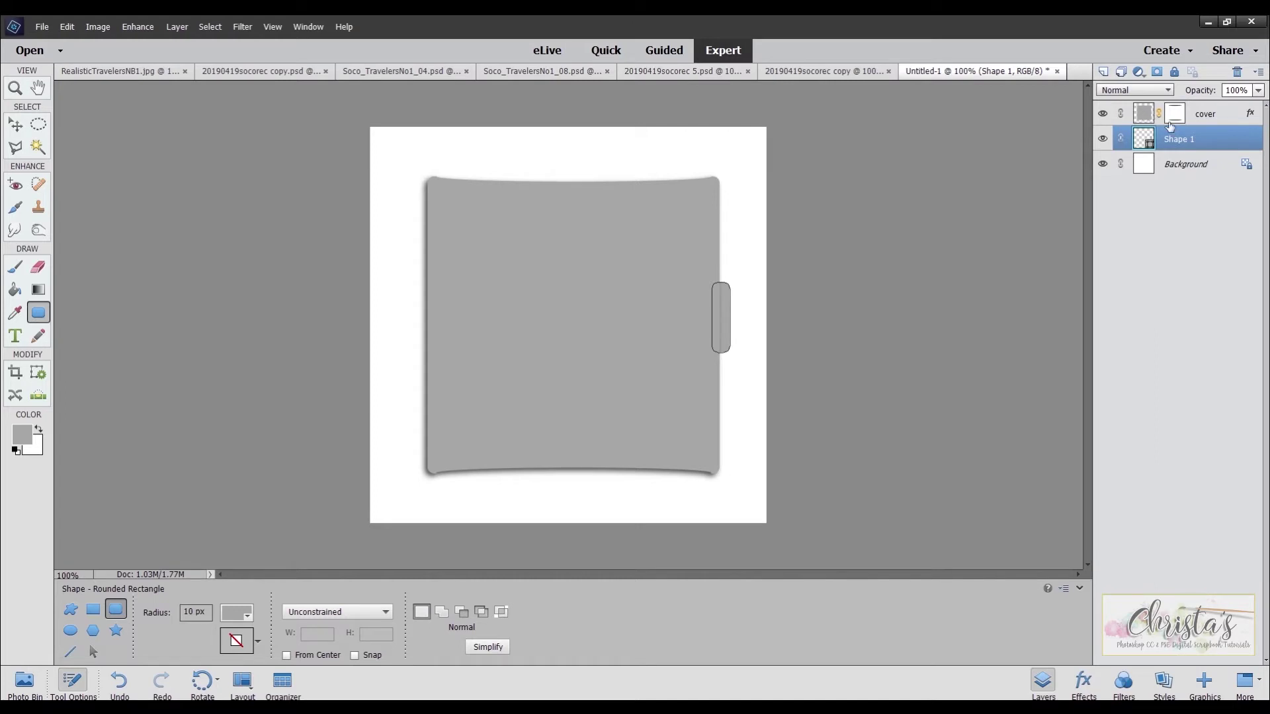
- Simplify the Shape 1 tab and copy the cover's drop shadow onto it
right_click(1205, 140)
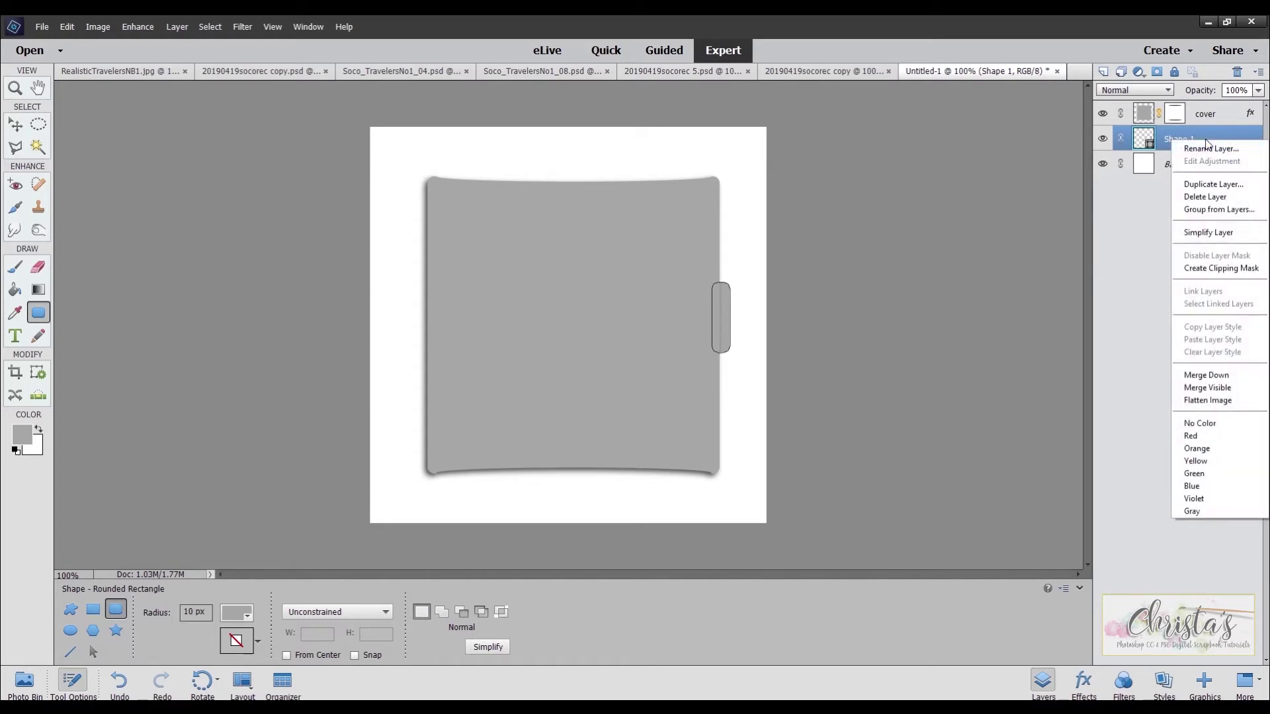
left_click(1214, 241)
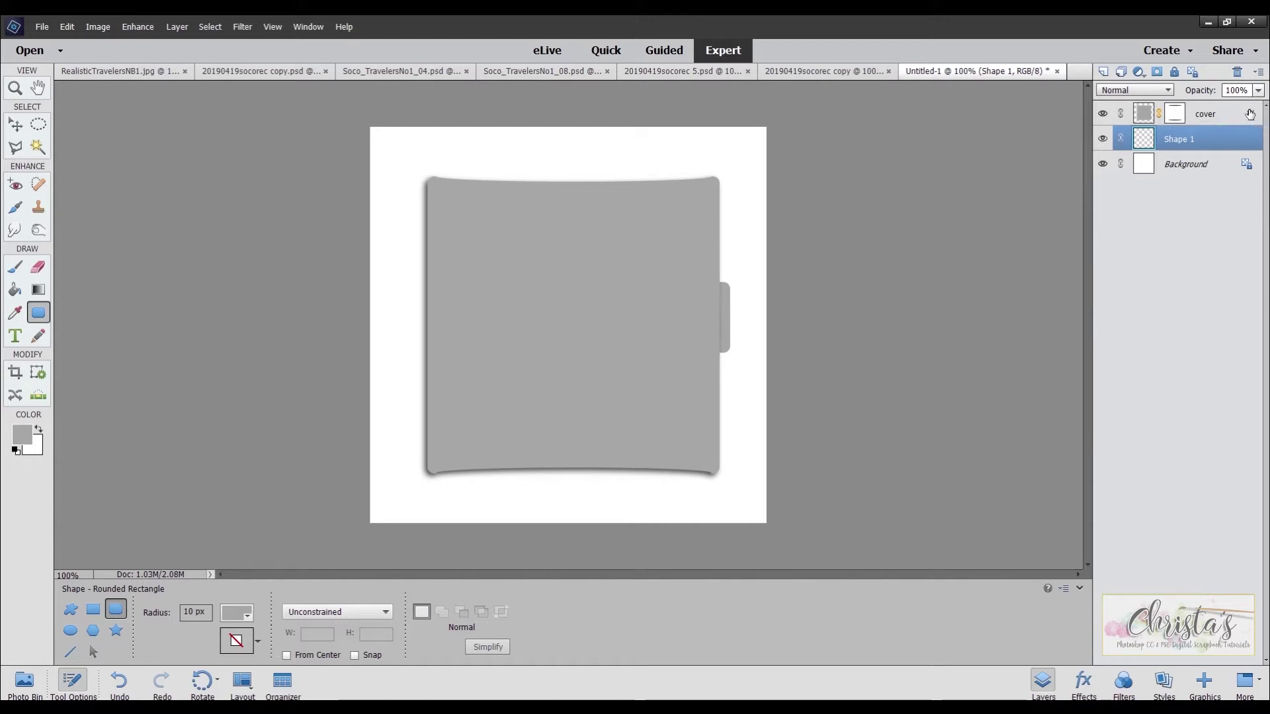
left_click_drag(1249, 114, 1250, 140)
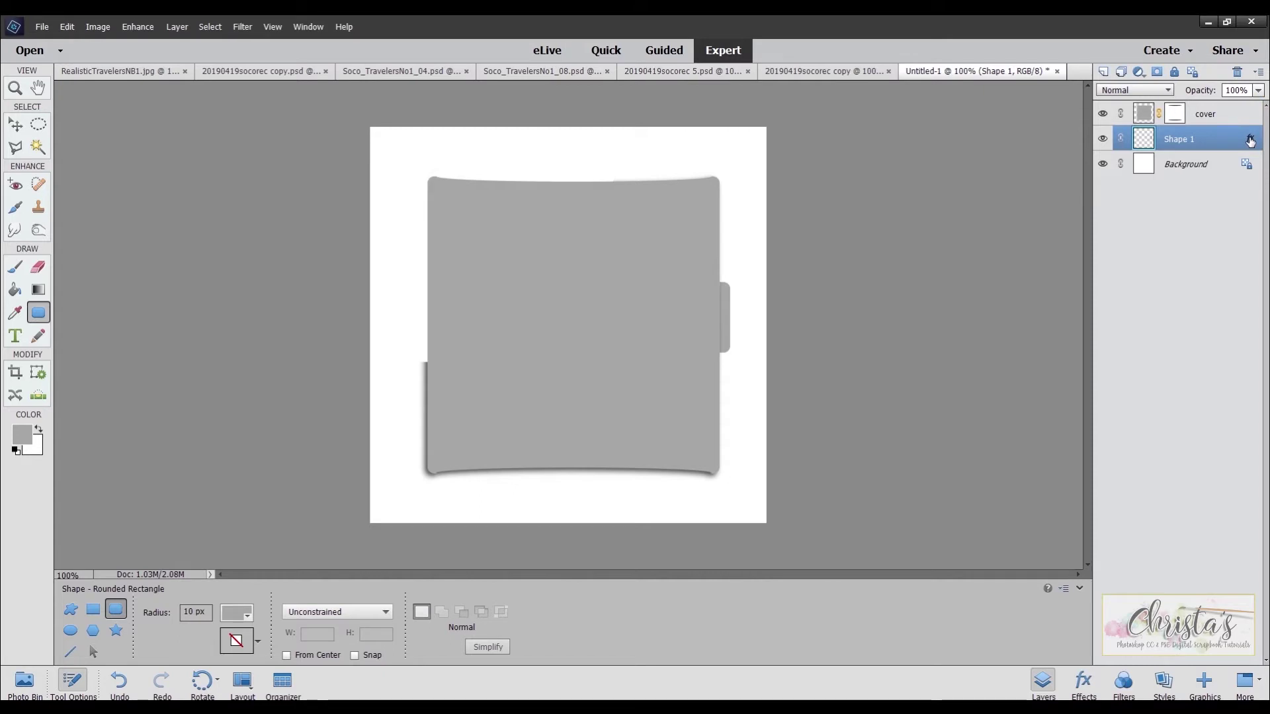
left_click(1252, 139)
left_click_drag(1252, 139, 1247, 116)
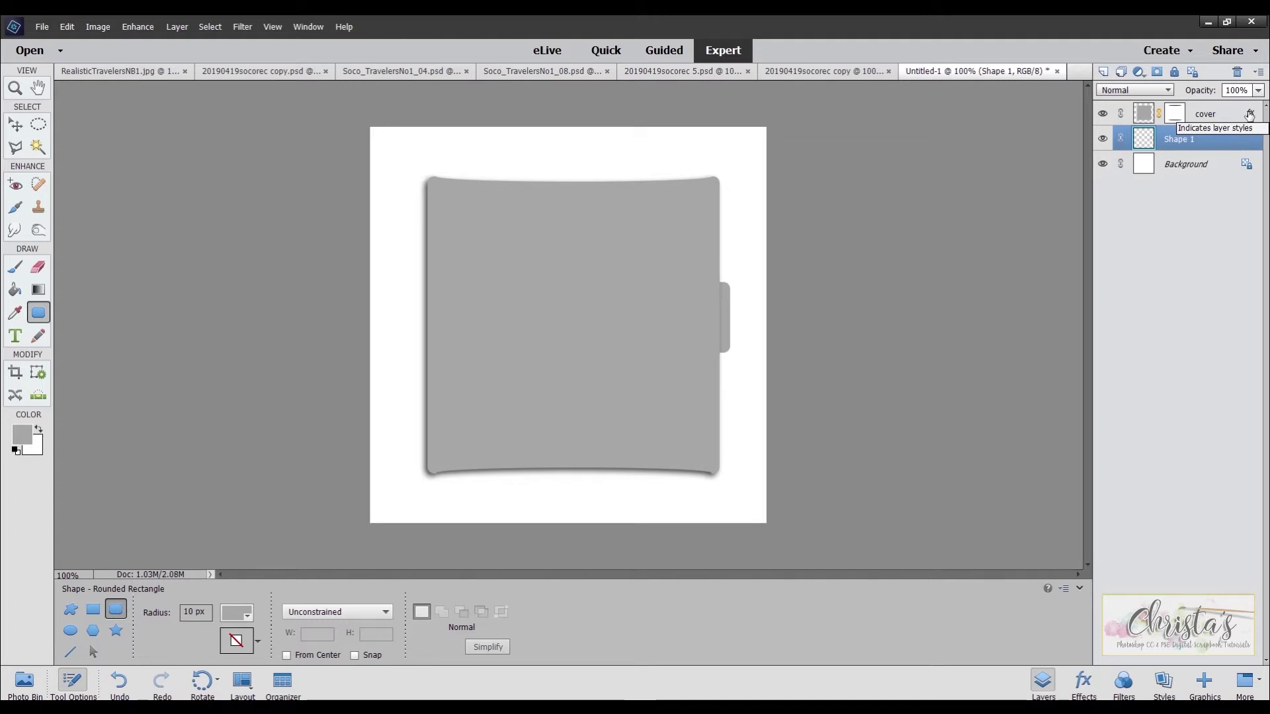
left_click(1252, 115)
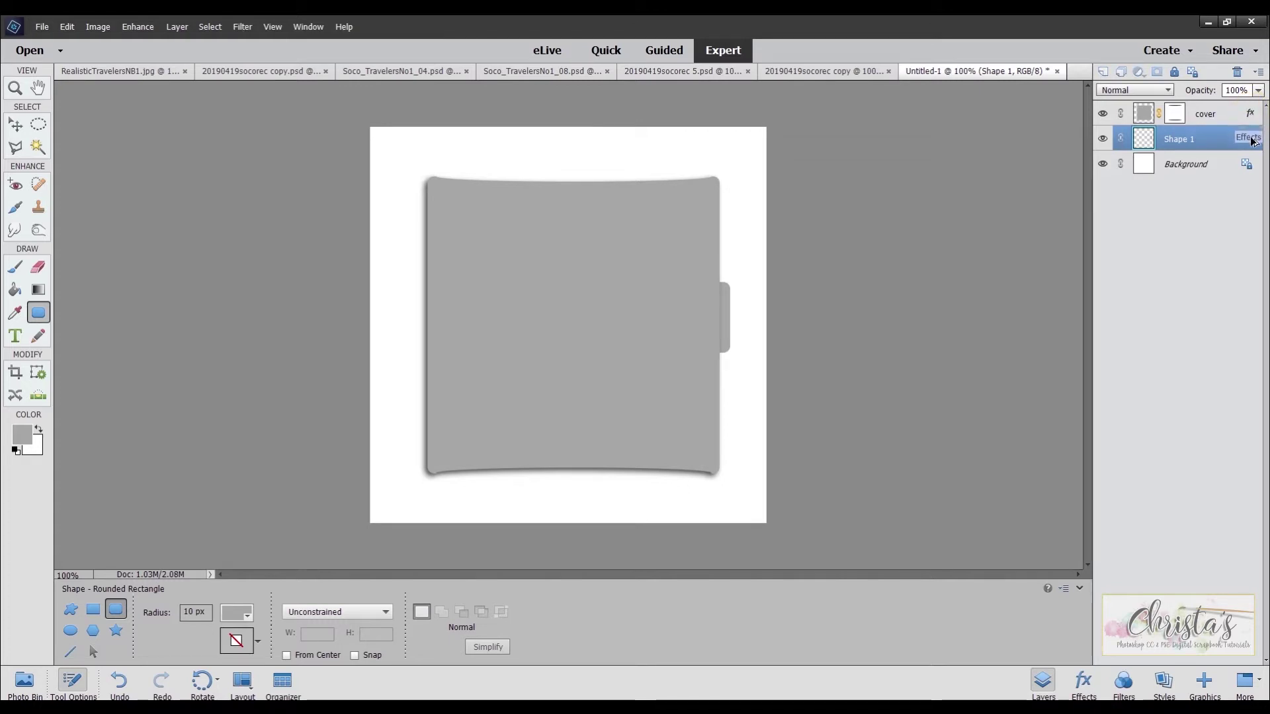
left_click(1252, 141)
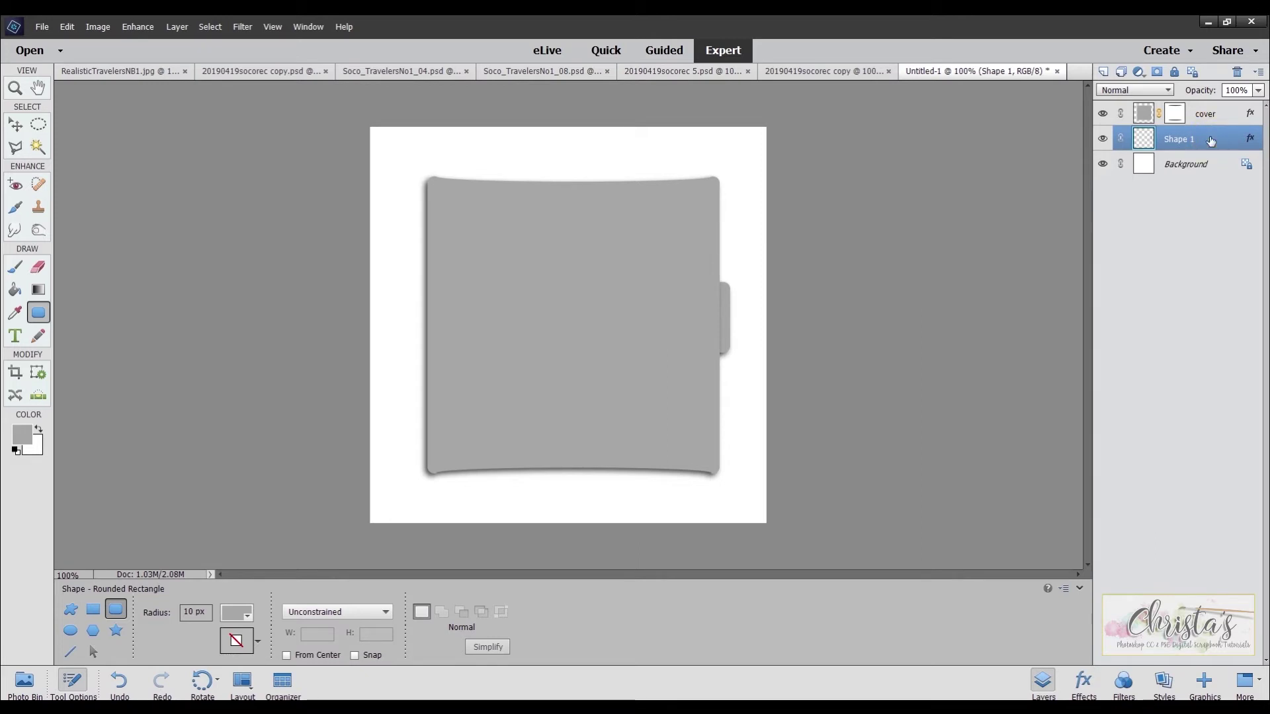
- Duplicate the tab and nudge the copy left onto the cover's left edge
key("ctrl+j")
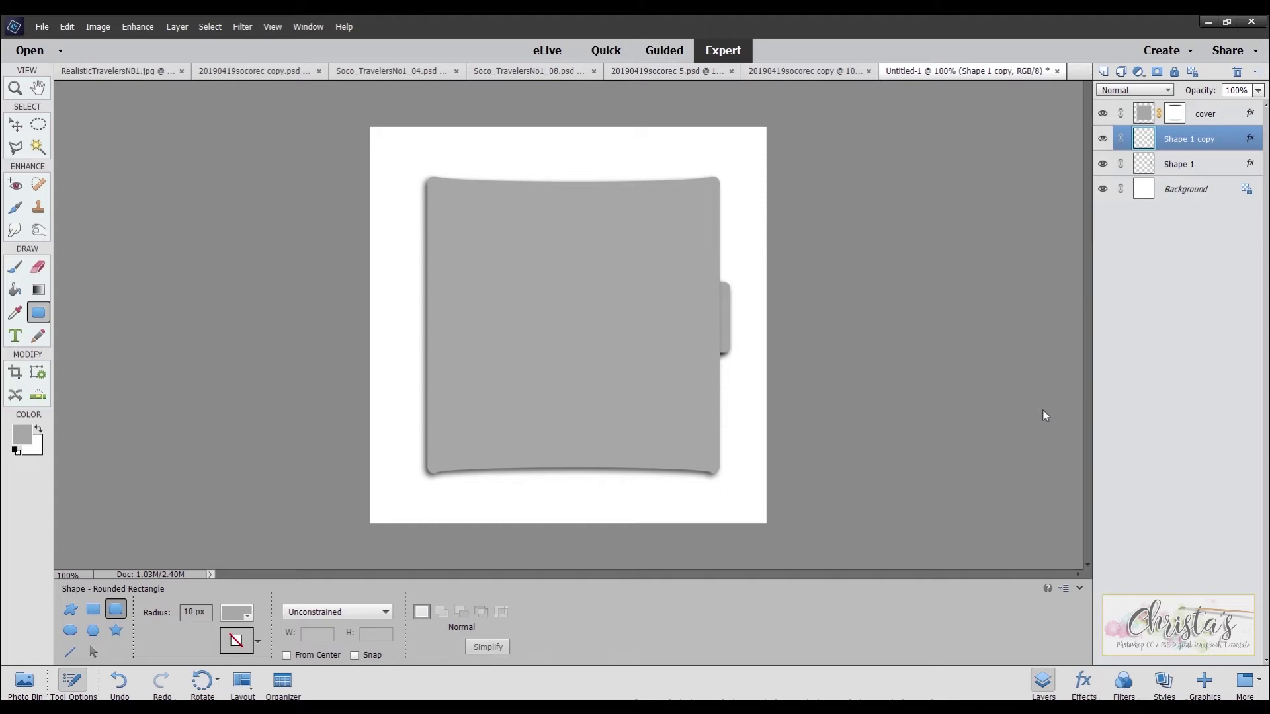
left_click(15, 125)
key("Left")
key("Left")
key("Left")
key("Left")
key("Left")
key("Left")
key("Left")
key("Left")
key("Left")
key("Left")
key("Left")
key("Left")
key("Left")
key("Left")
key("Left")
key("Left")
key("Left")
key("Left")
key("Left")
key("Left")
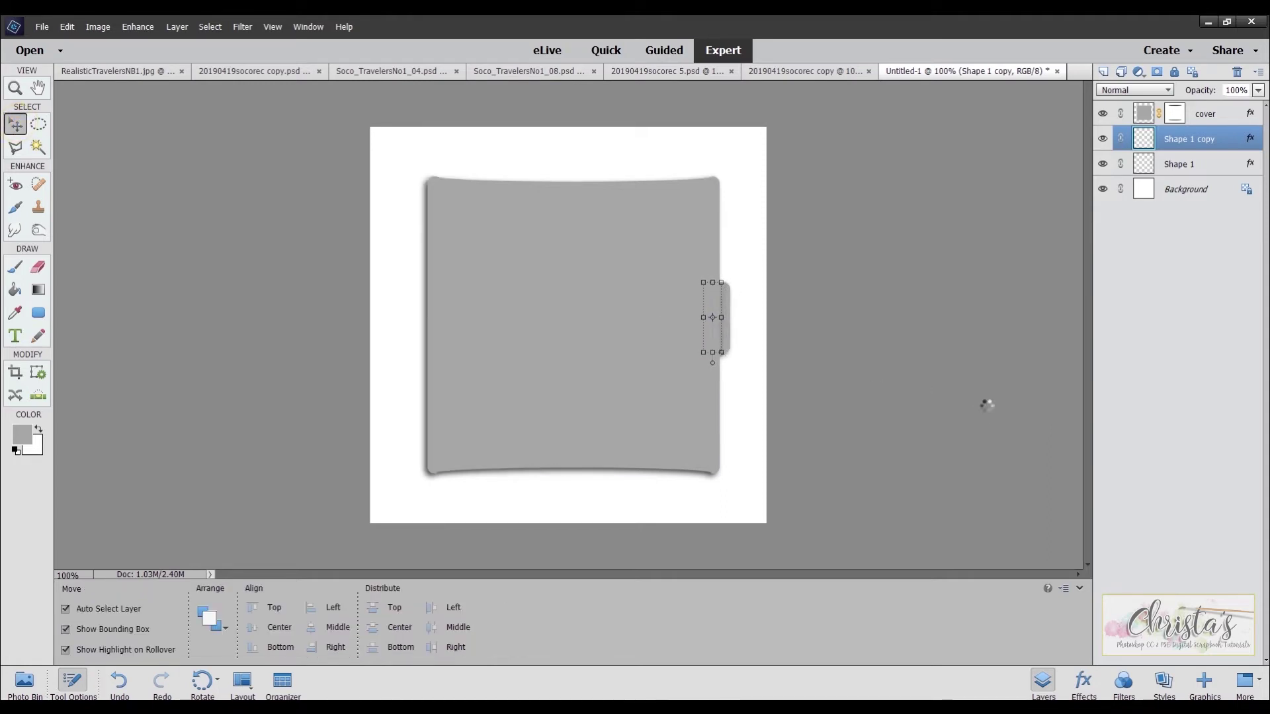
key("Left")
key("Left")
key("Left")
key("Left")
key("Left")
key("Left")
key("Left")
key("Left")
key("Left")
key("Left")
key("Left")
key("Left")
key("Left")
key("Left")
key("Left")
key("Left")
key("Left")
key("Left")
key("Left")
key("Left")
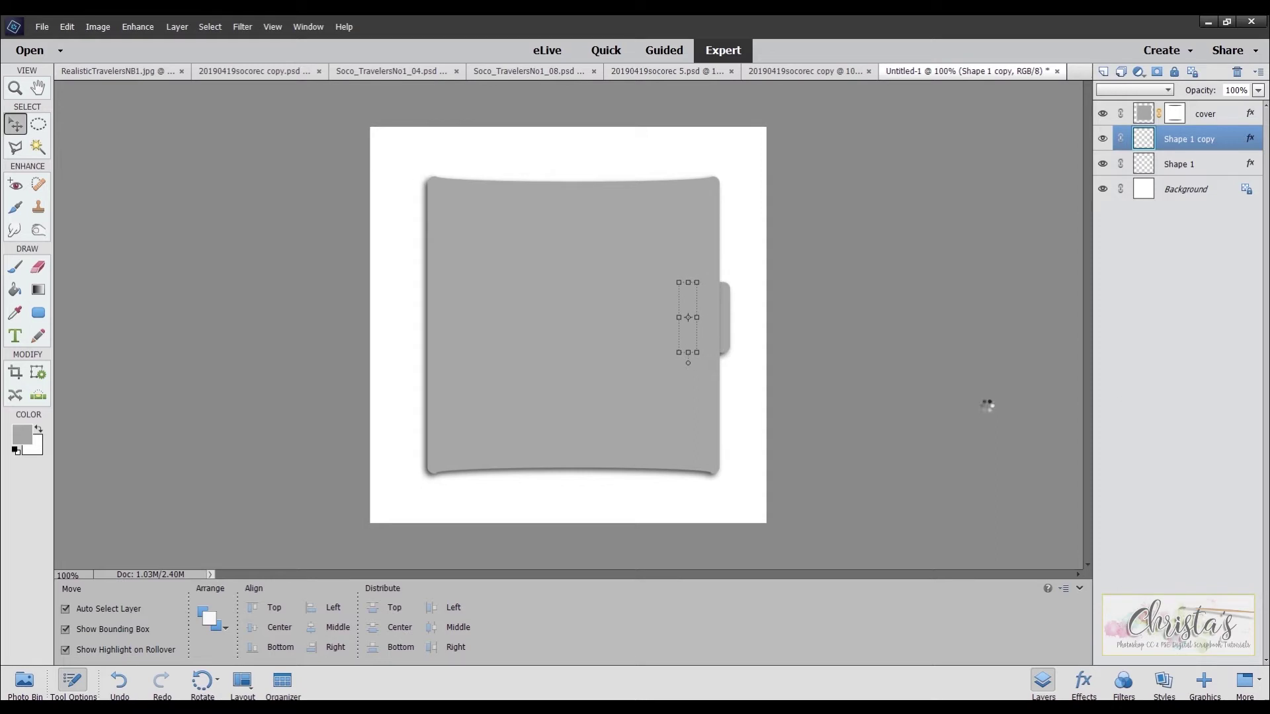
key("Left")
key("Left")
key("Left")
key("Left")
key("Left")
key("Left")
key("Left")
key("Left")
key("Left")
key("Left")
key("Left")
key("Left")
key("Left")
key("Left")
key("Left")
key("Left")
key("Left")
key("Left")
key("Left")
key("Left")
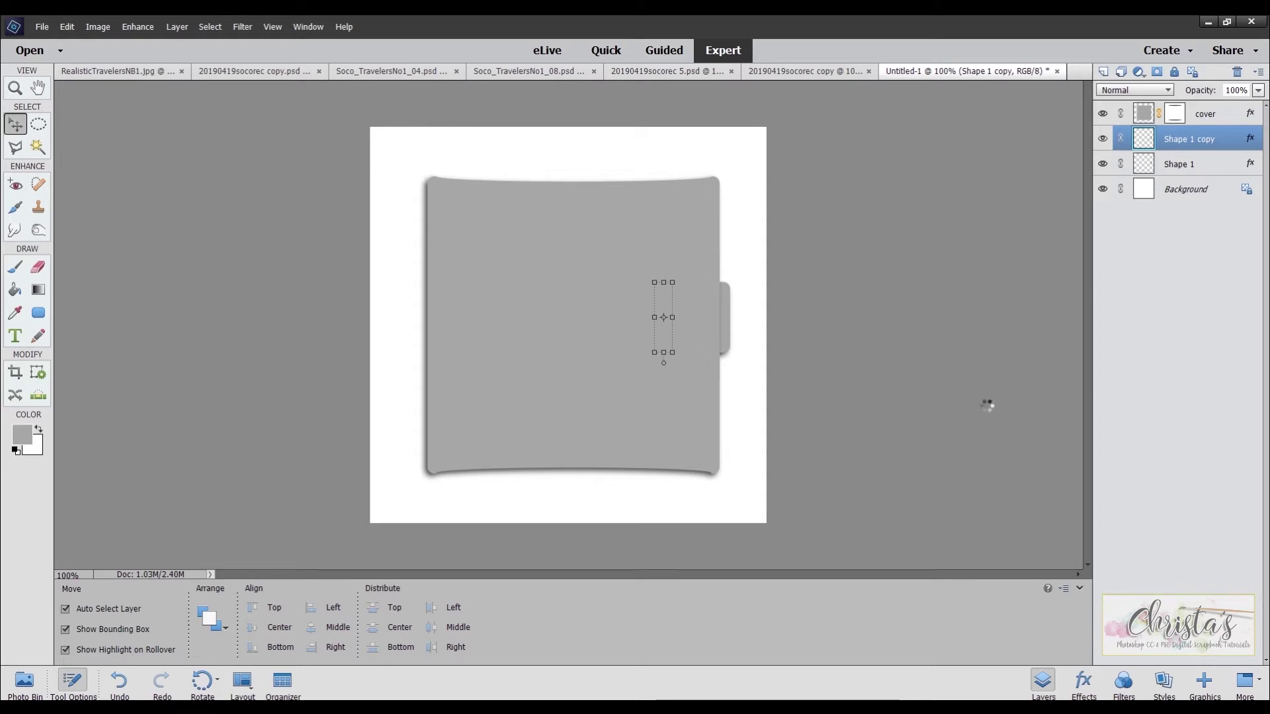
key("Left")
key("Left")
key("Left")
key("Left")
key("Left")
key("Left")
key("Left")
key("Left")
key("Left")
key("Left")
key("Left")
key("Left")
key("Left")
key("Left")
key("Left")
key("Left")
key("Left")
key("Left")
key("Left")
key("Left")
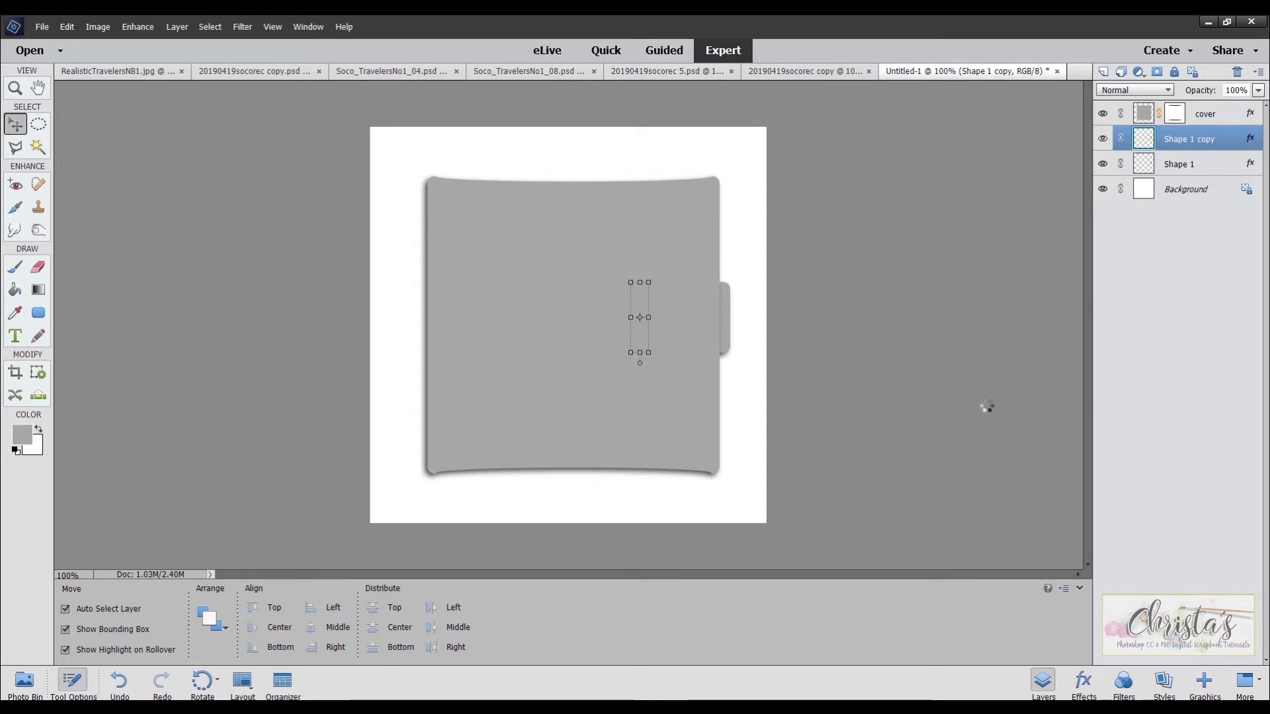
key("Left")
key("Left")
key("Left")
key("Left")
key("Left")
key("Left")
key("Left")
key("Left")
key("Left")
key("Left")
key("Left")
key("Left")
key("Left")
key("Left")
key("Left")
key("Left")
key("Left")
key("Left")
key("Left")
key("Left")
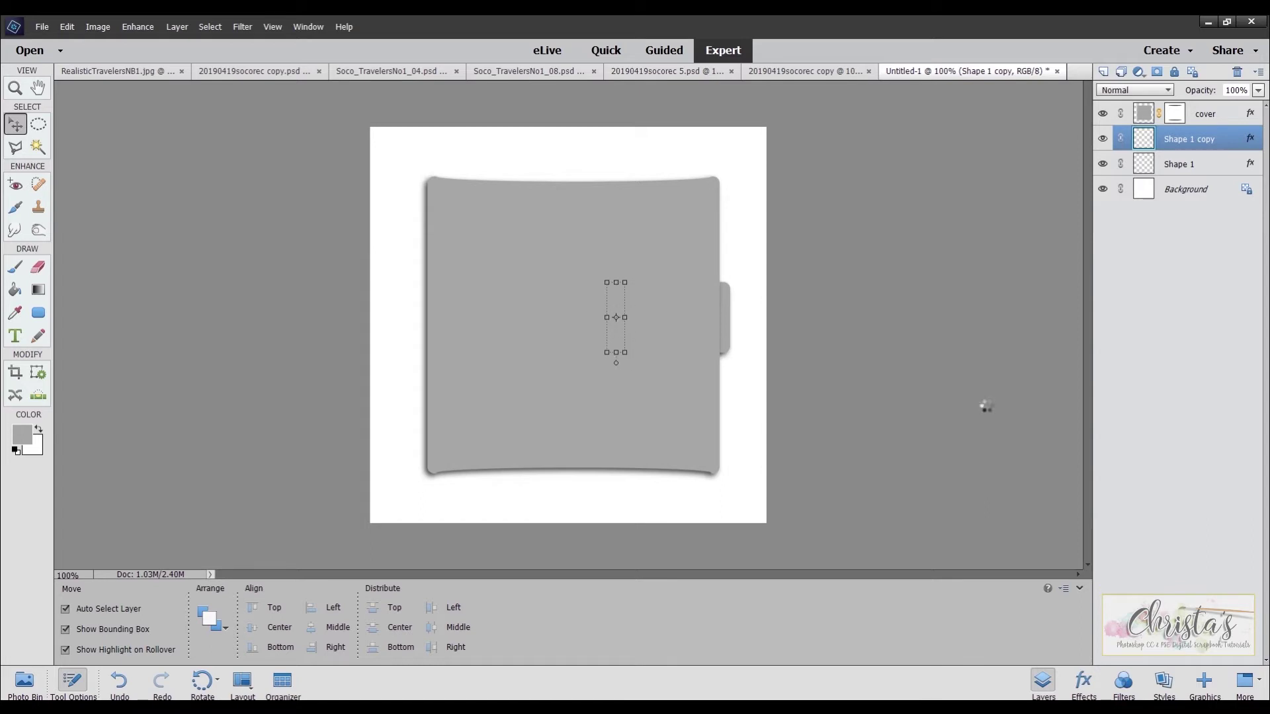
key("Left")
key("Left")
key("Left")
key("Left")
key("Left")
key("Left")
key("Left")
key("Left")
key("Left")
key("Left")
key("Left")
key("Left")
key("Left")
key("Left")
key("Left")
key("Left")
key("Left")
key("Left")
key("Left")
key("Left")
key("Left")
key("Left")
key("Left")
key("Left")
key("Left")
key("Left")
key("Left")
key("Left")
key("Left")
key("Left")
key("Left")
key("Left")
key("Left")
key("Left")
key("Left")
key("Left")
key("Left")
key("Left")
key("Left")
key("Left")
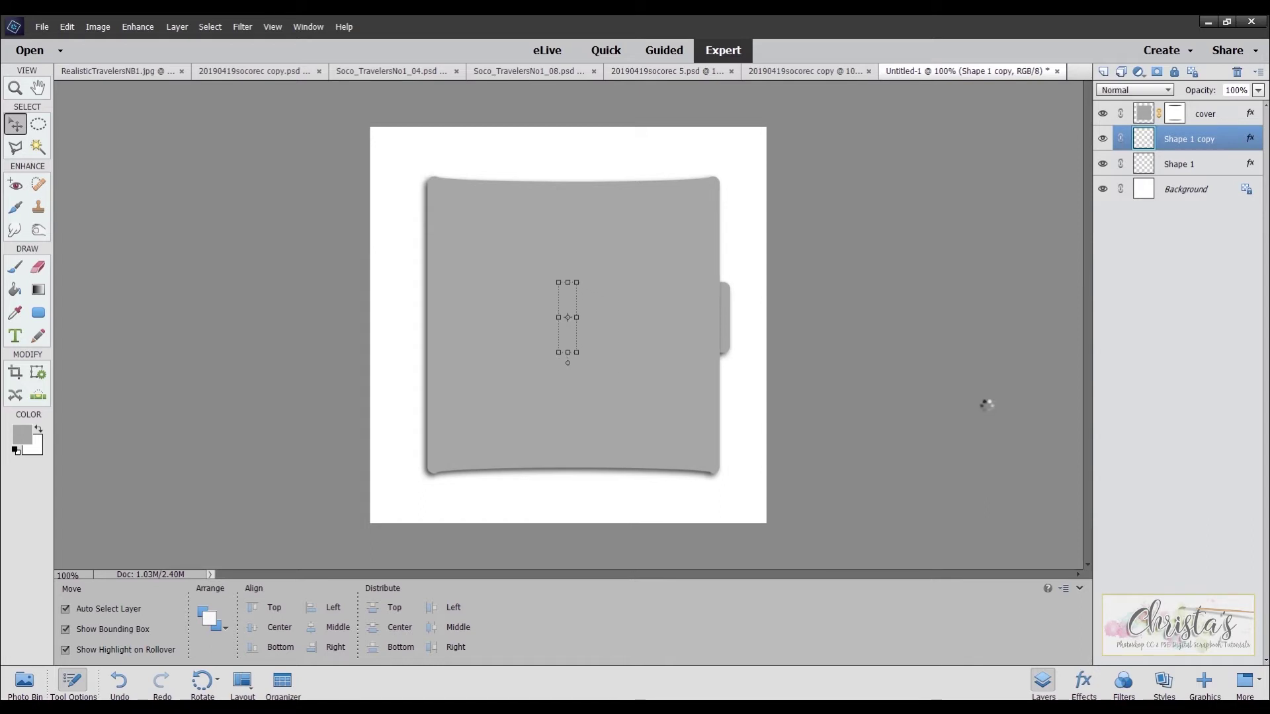
key("Left")
key("Left")
key("Left")
key("Left")
key("Left")
key("Left")
key("Left")
key("Left")
key("Left")
key("Left")
key("Left")
key("Left")
key("Left")
key("Left")
key("Left")
key("Left")
key("Left")
key("Left")
key("Left")
key("Left")
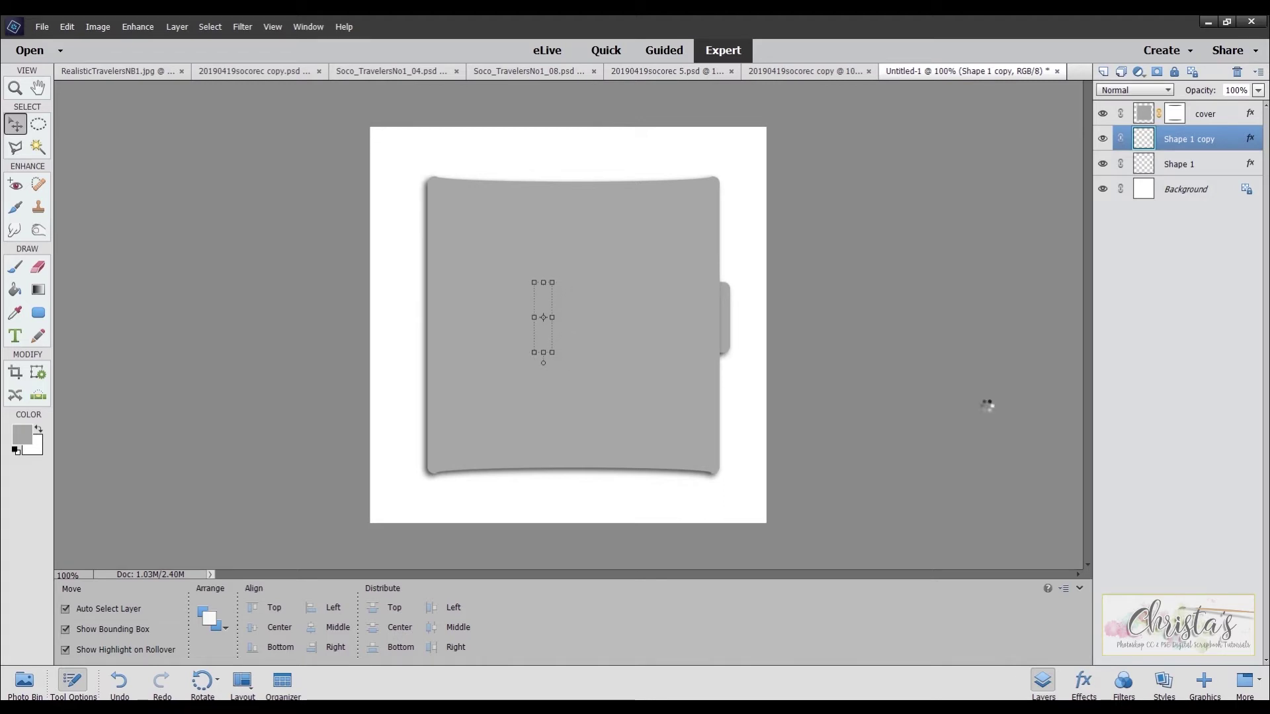
key("Left")
key("Left")
key("Left")
key("Left")
key("Left")
key("Left")
key("Left")
key("Left")
key("Left")
key("Left")
key("Left")
key("Left")
key("Left")
key("Left")
key("Left")
key("Left")
key("Left")
key("Left")
key("Left")
key("Left")
key("Left")
key("Left")
key("Left")
key("Left")
key("Left")
key("Left")
key("Left")
key("Left")
key("Left")
key("Left")
key("Left")
key("Left")
key("Left")
key("Left")
key("Left")
key("Left")
key("Left")
key("Left")
key("Left")
key("Left")
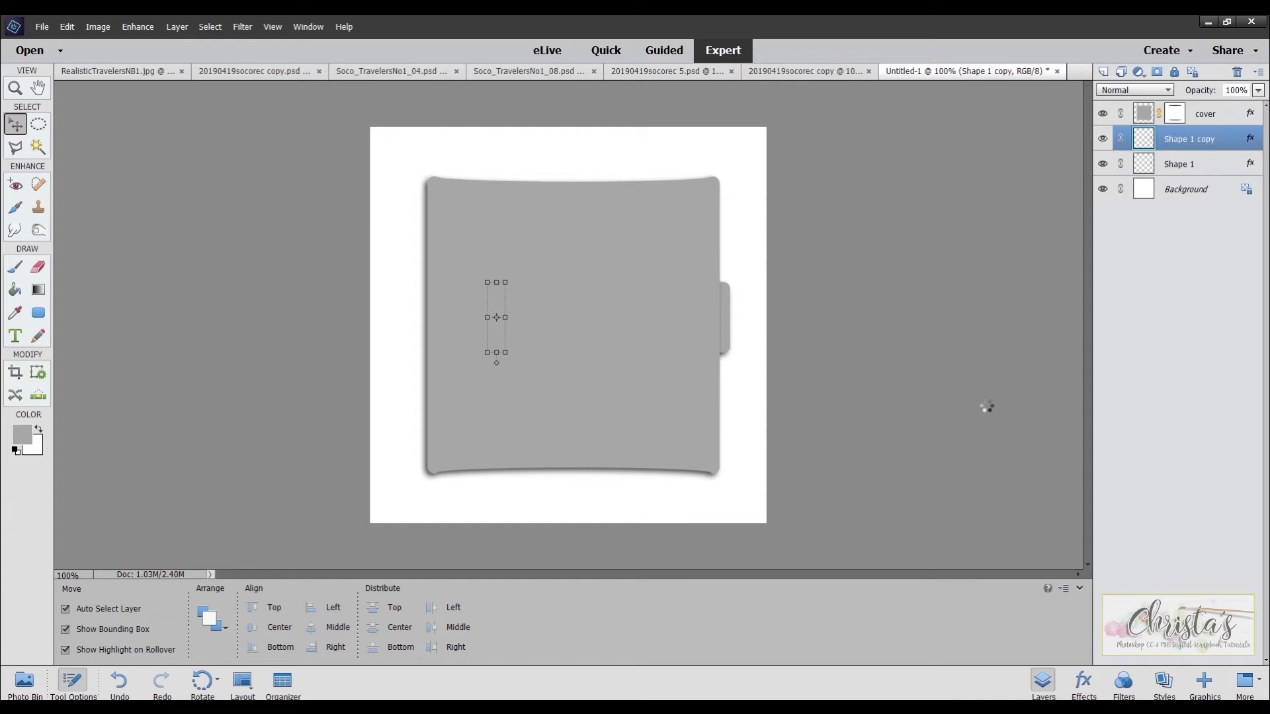
key("Left")
key("Left")
key("Left")
key("Left")
key("Left")
key("Left")
key("Left")
key("Left")
key("Left")
key("Left")
key("Left")
key("Left")
key("Left")
key("Left")
key("Left")
key("Left")
key("Left")
key("Left")
key("Left")
key("Left")
key("Left")
key("Left")
key("Left")
key("Left")
key("Left")
key("Left")
key("Left")
key("Left")
key("Left")
key("Left")
key("Left")
key("Left")
key("Left")
key("Left")
key("Left")
key("Left")
key("Left")
key("Left")
key("Left")
key("Left")
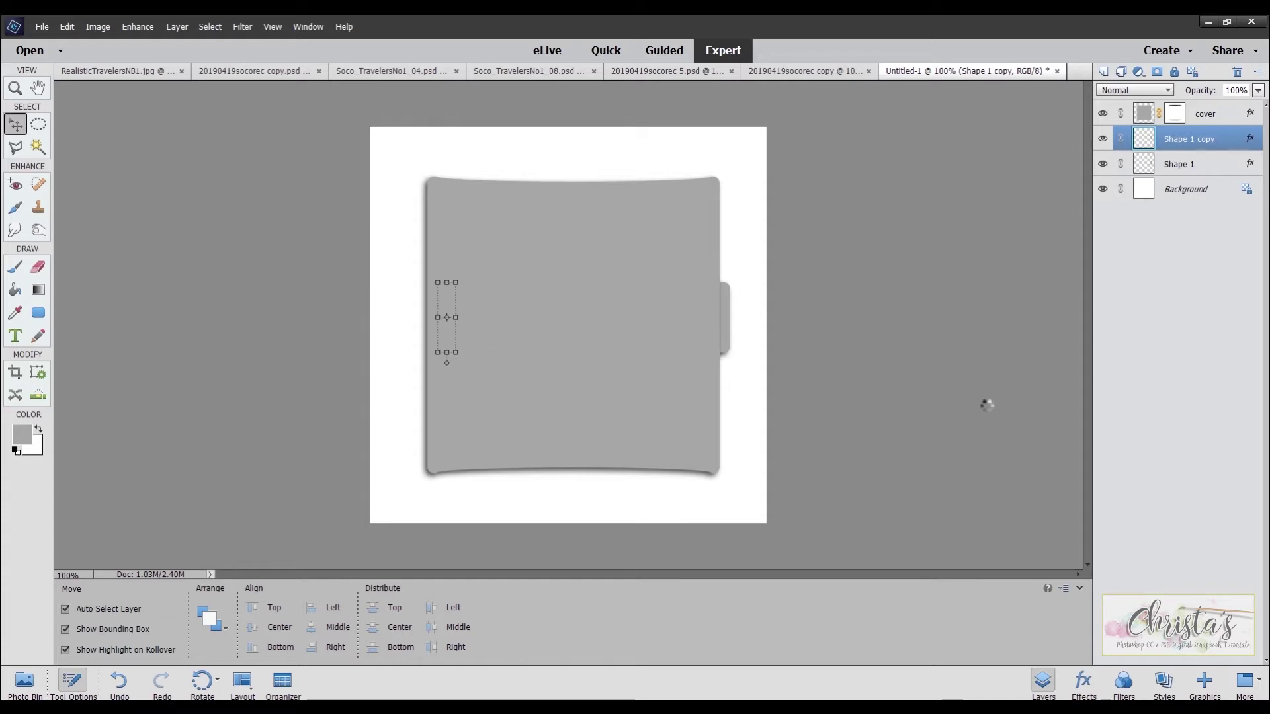
key("Left")
key("Left")
key("Left")
key("Left")
key("Left")
key("Left")
key("Left")
key("Left")
key("Left")
key("Left")
key("Left")
key("Left")
key("Left")
key("Left")
key("Left")
key("Left")
key("Left")
key("Left")
key("Left")
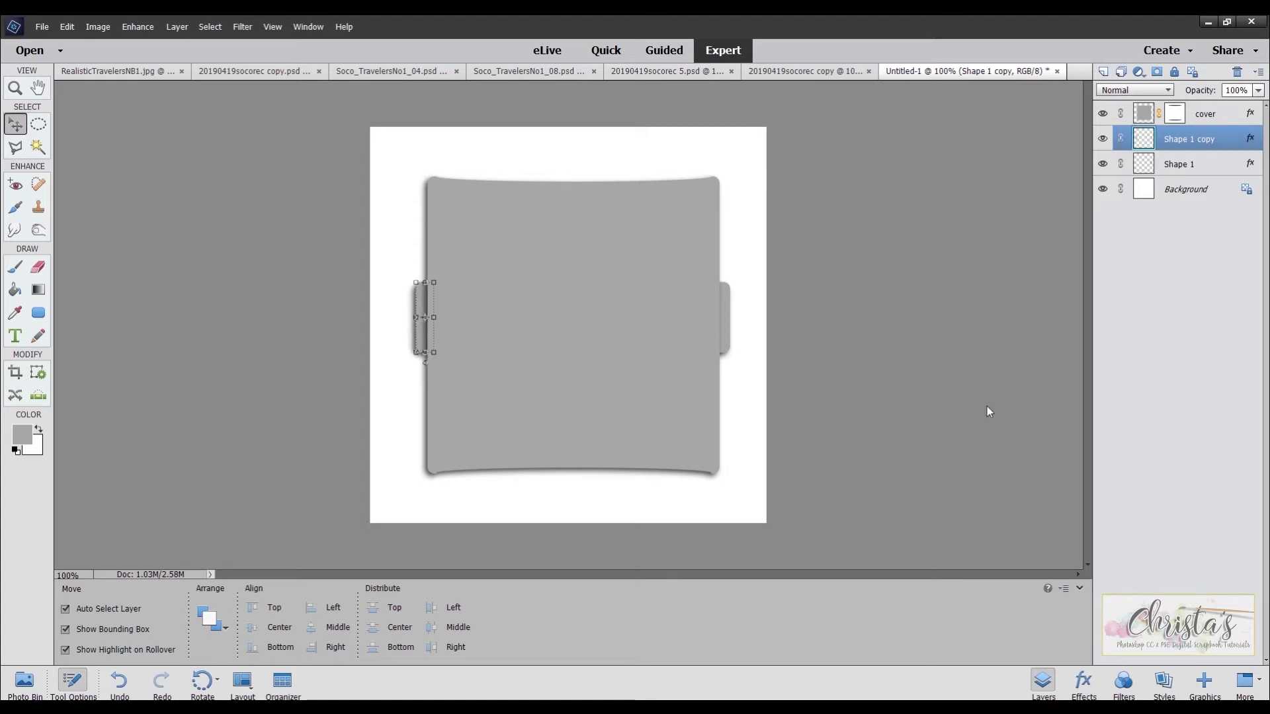
key("Left")
key("Left")
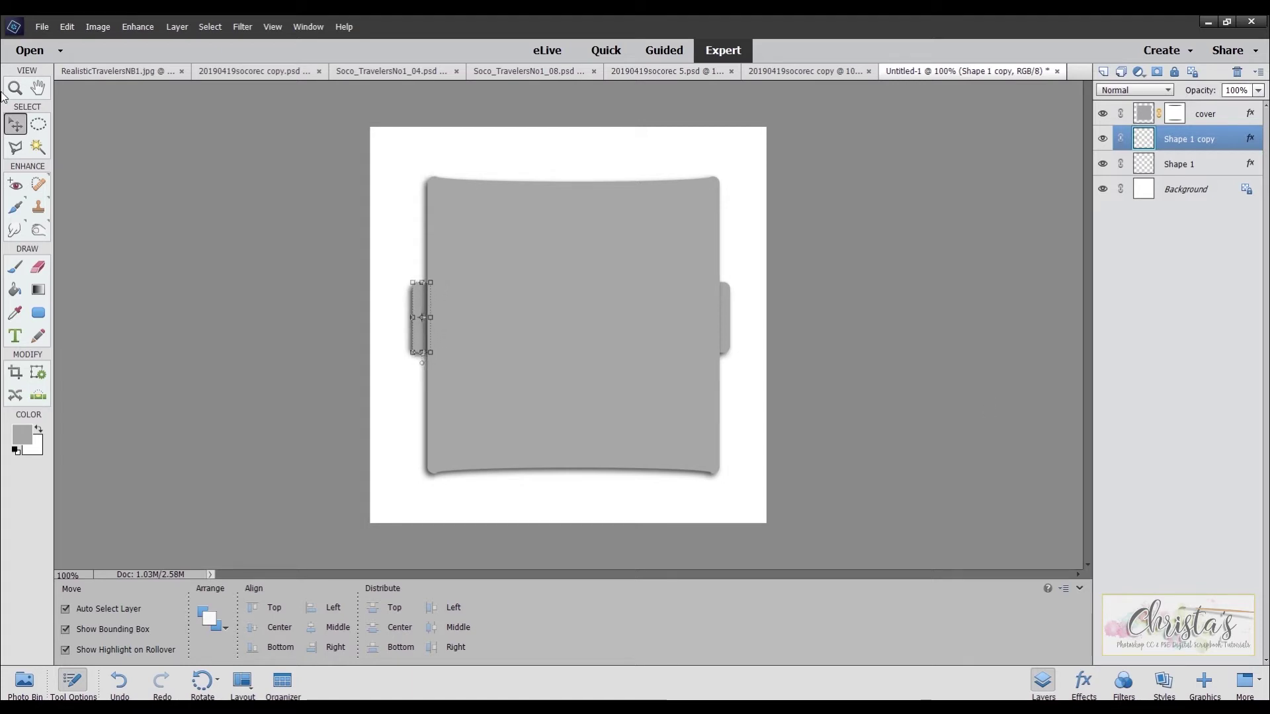
left_click(172, 302)
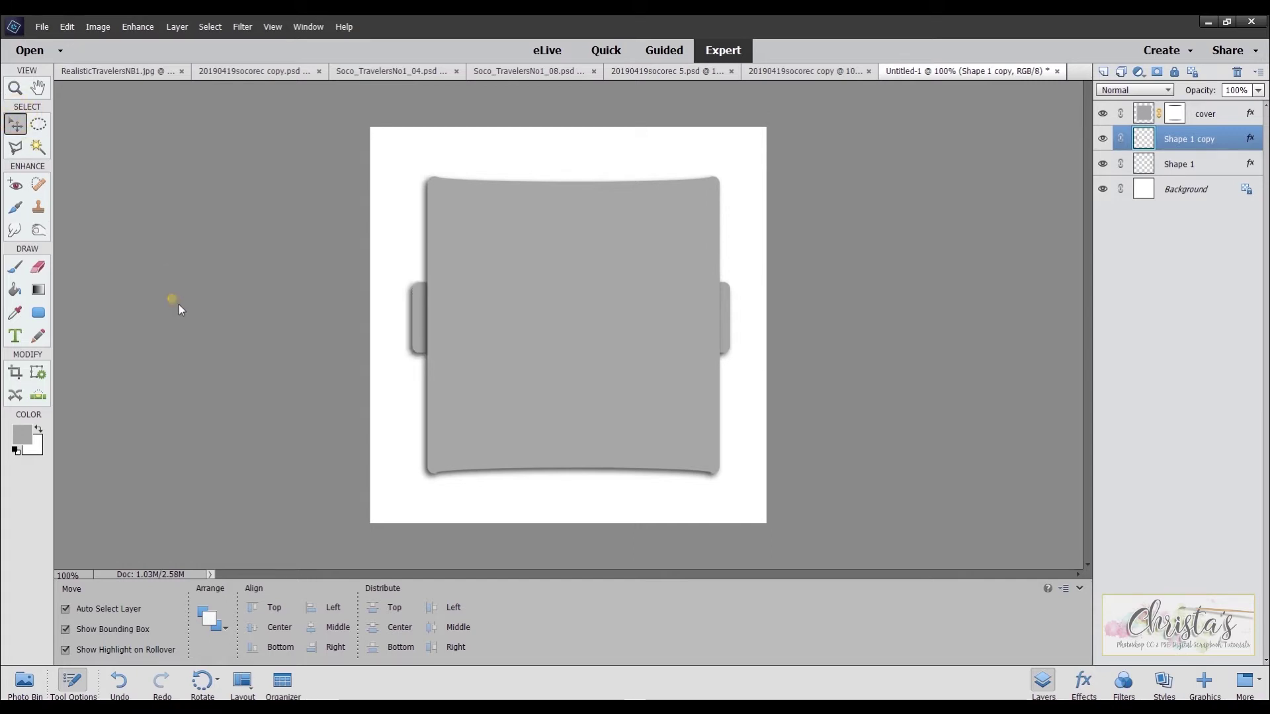
- Draw a small custom-shape circle on the left tab as Shape 2, add the drop shadow, and simplify it
left_click(40, 314)
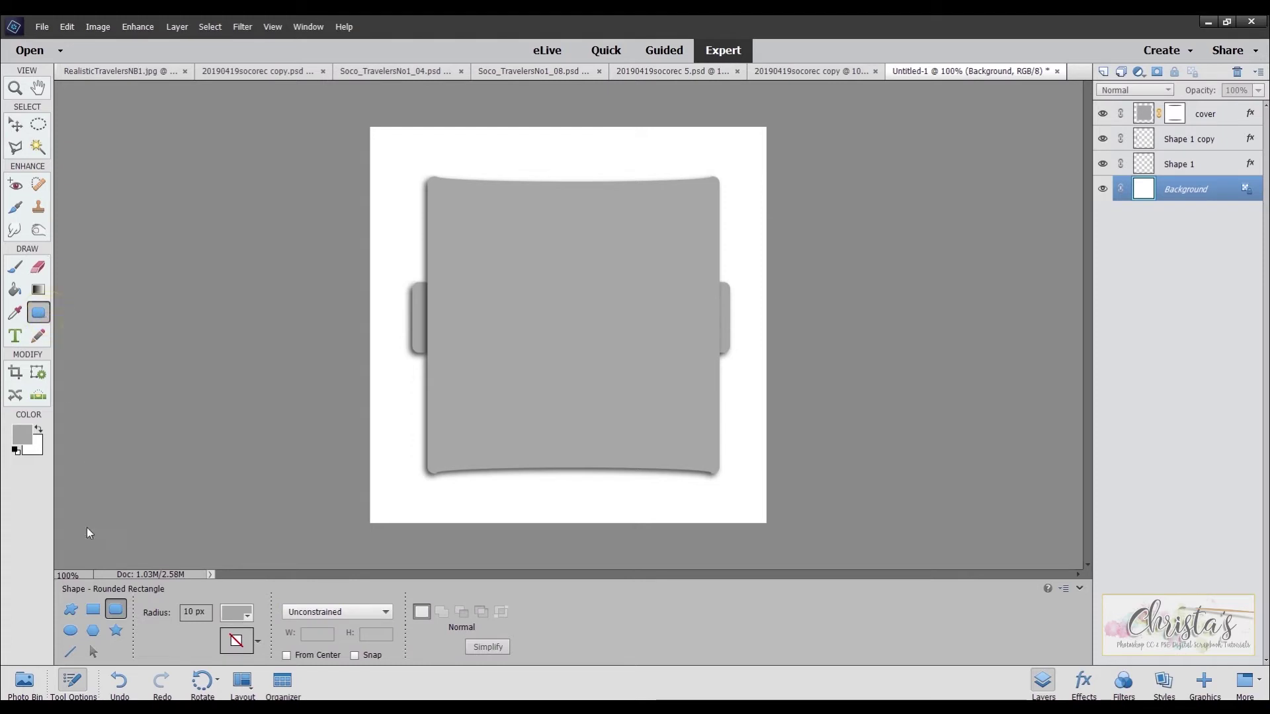
left_click(70, 611)
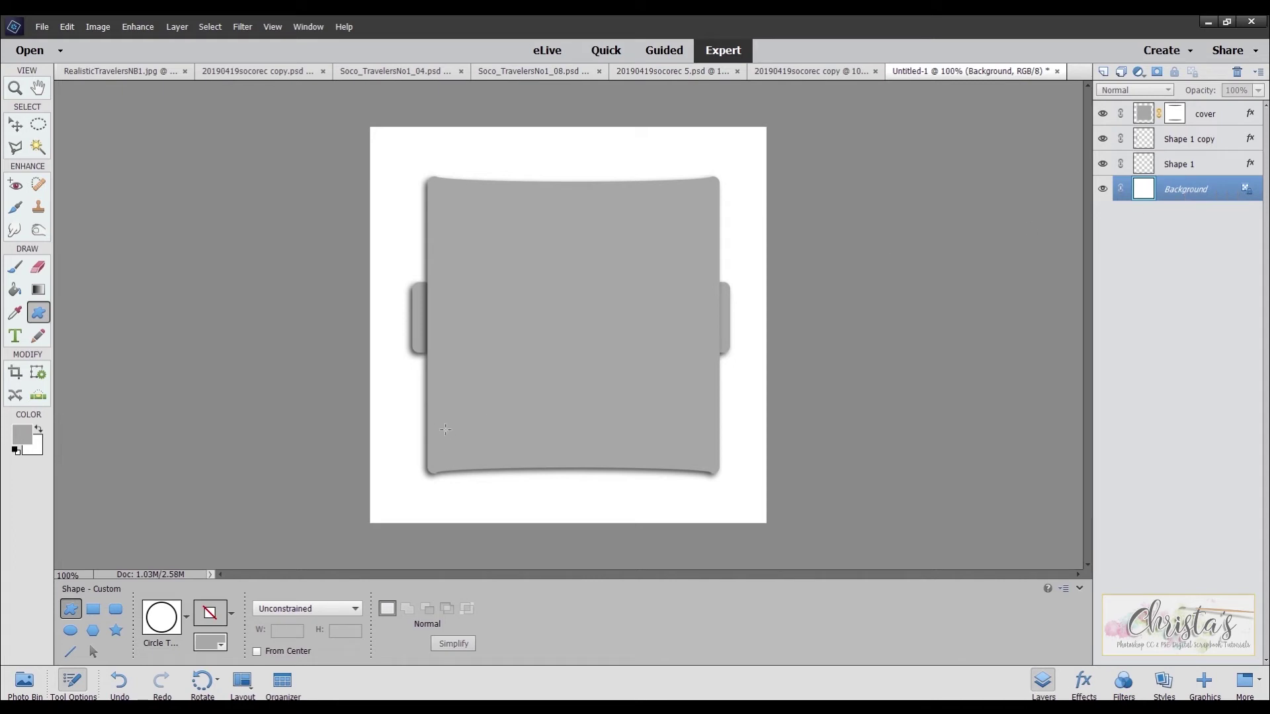
left_click_drag(393, 303, 430, 337)
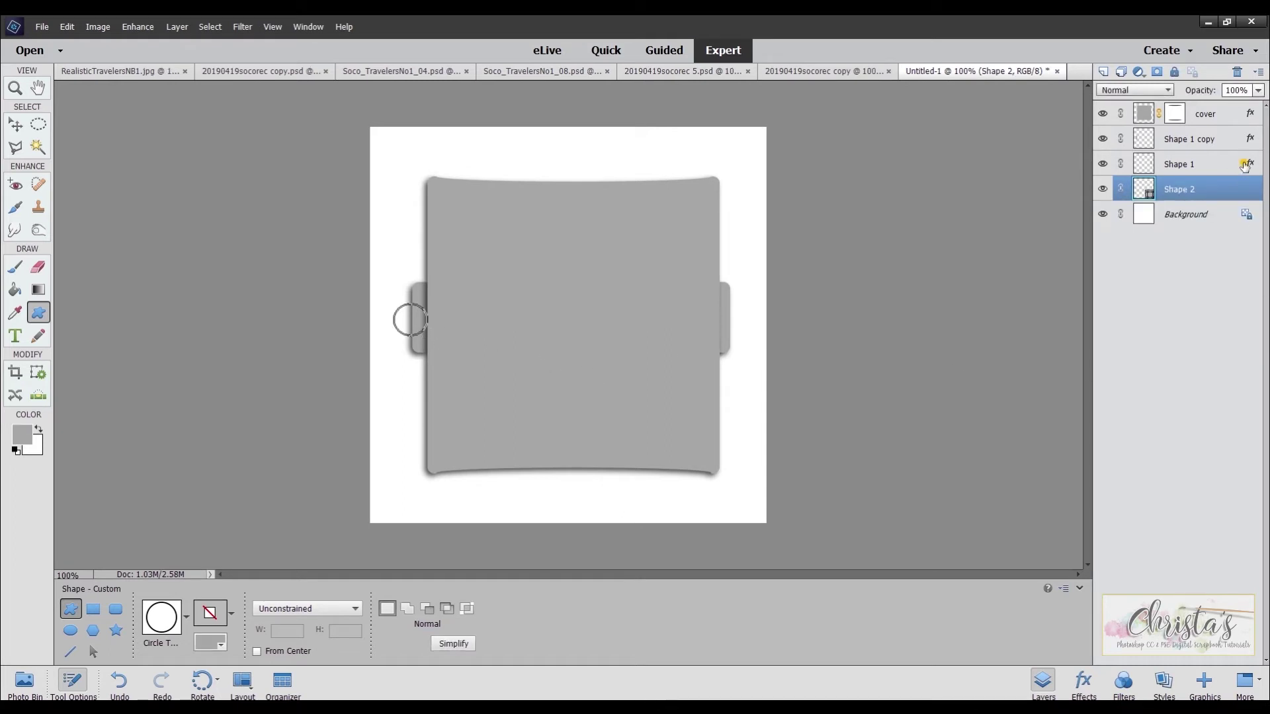
left_click(1252, 165)
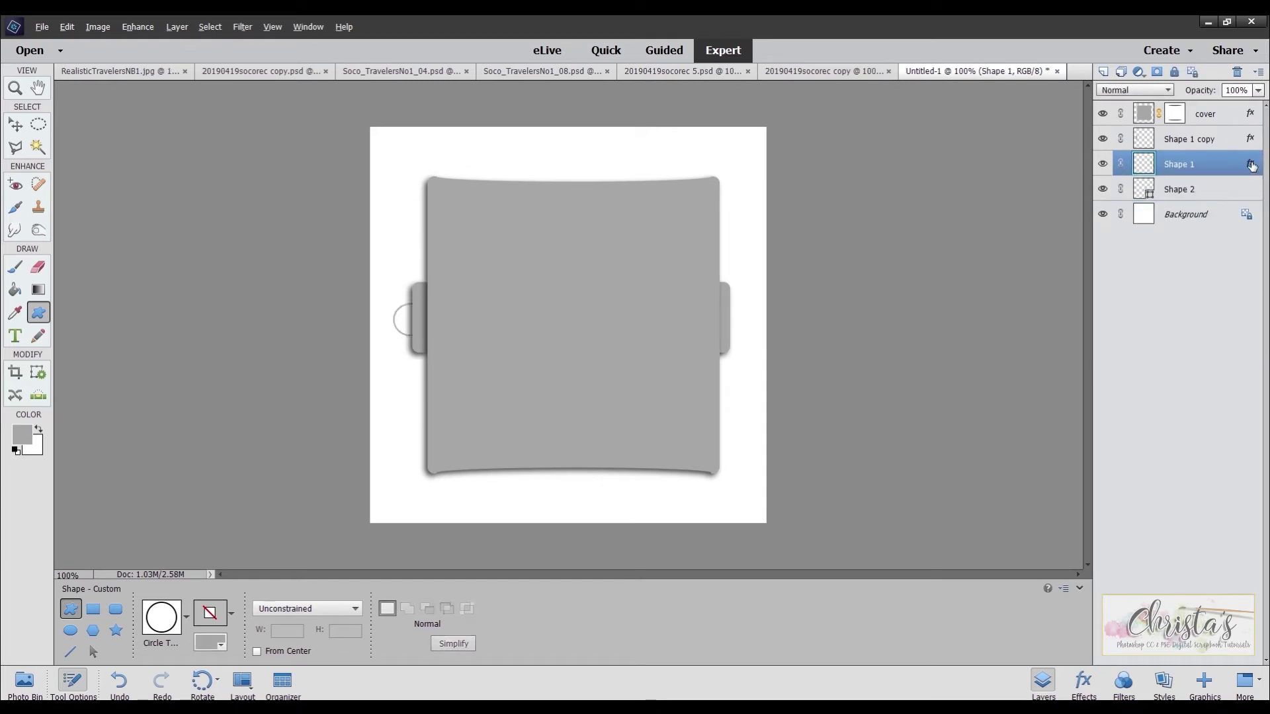
left_click_drag(1255, 192, 1254, 192)
right_click(1199, 192)
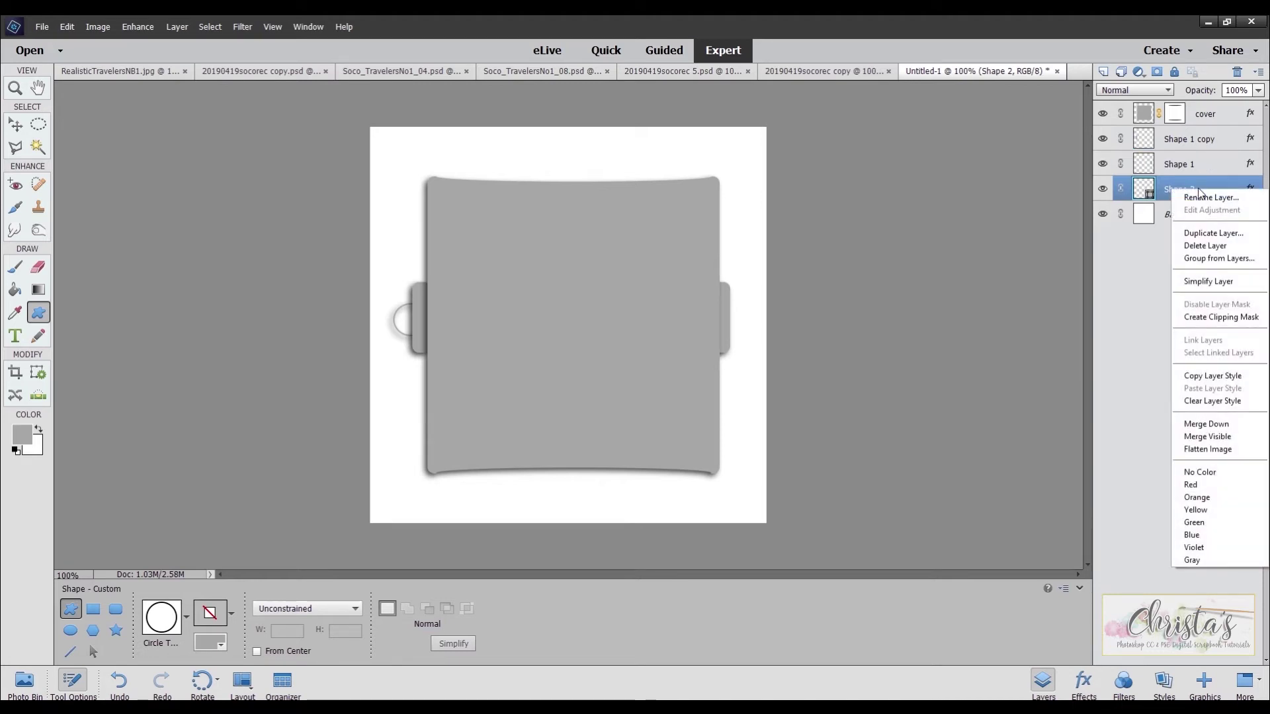
left_click(1196, 279)
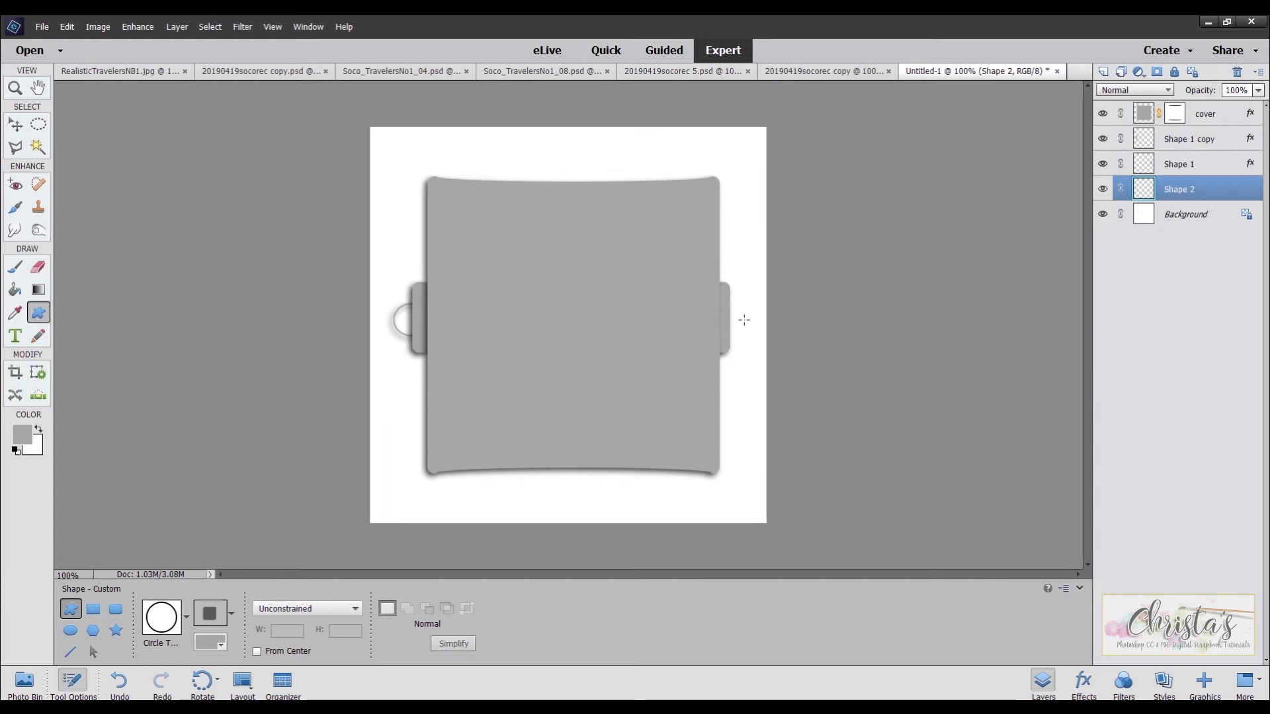
key("v")
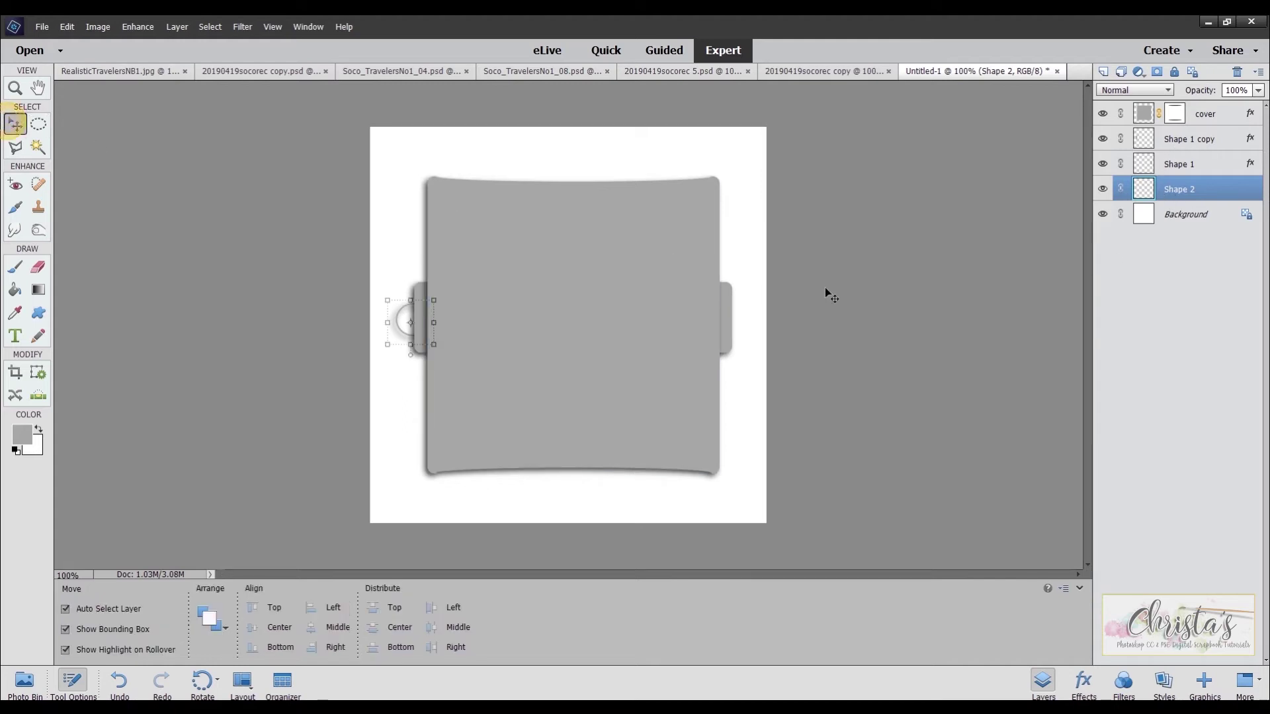
left_click(843, 304)
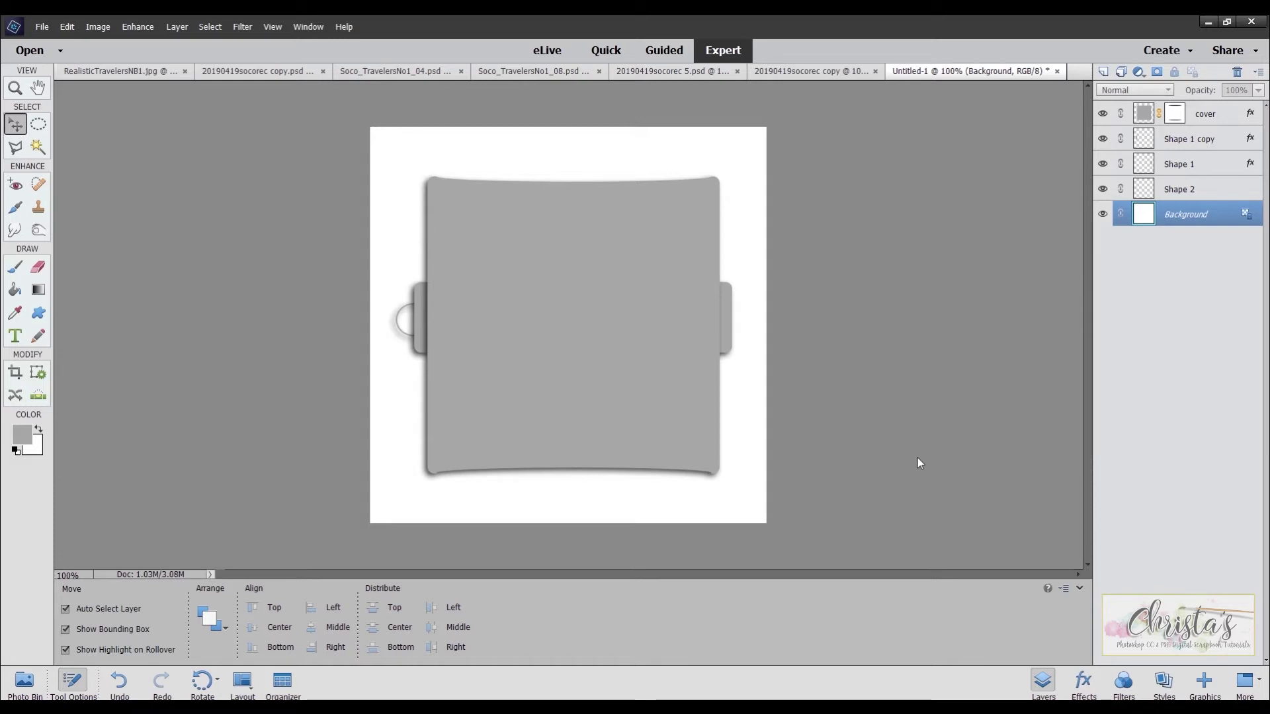
- Duplicate all layers of the Soco_TravelersNo1_04 template into the Untitled-1 document
left_click(24, 681)
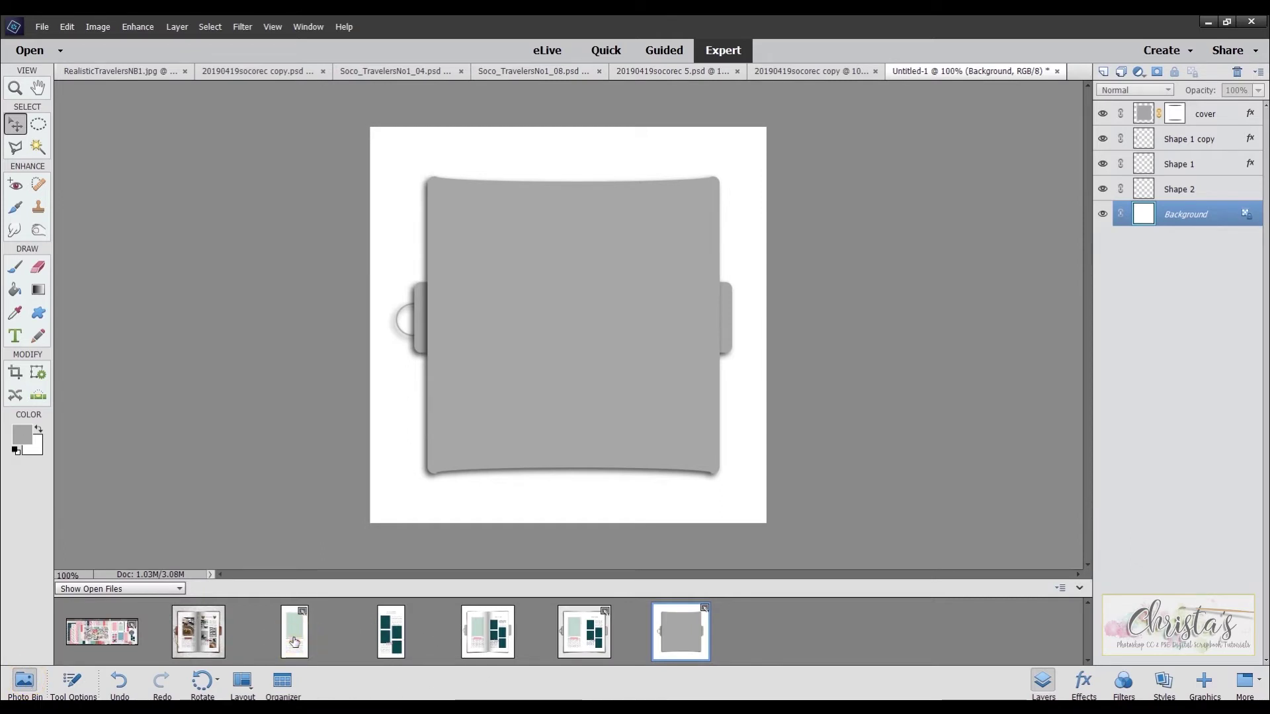
left_click(294, 641)
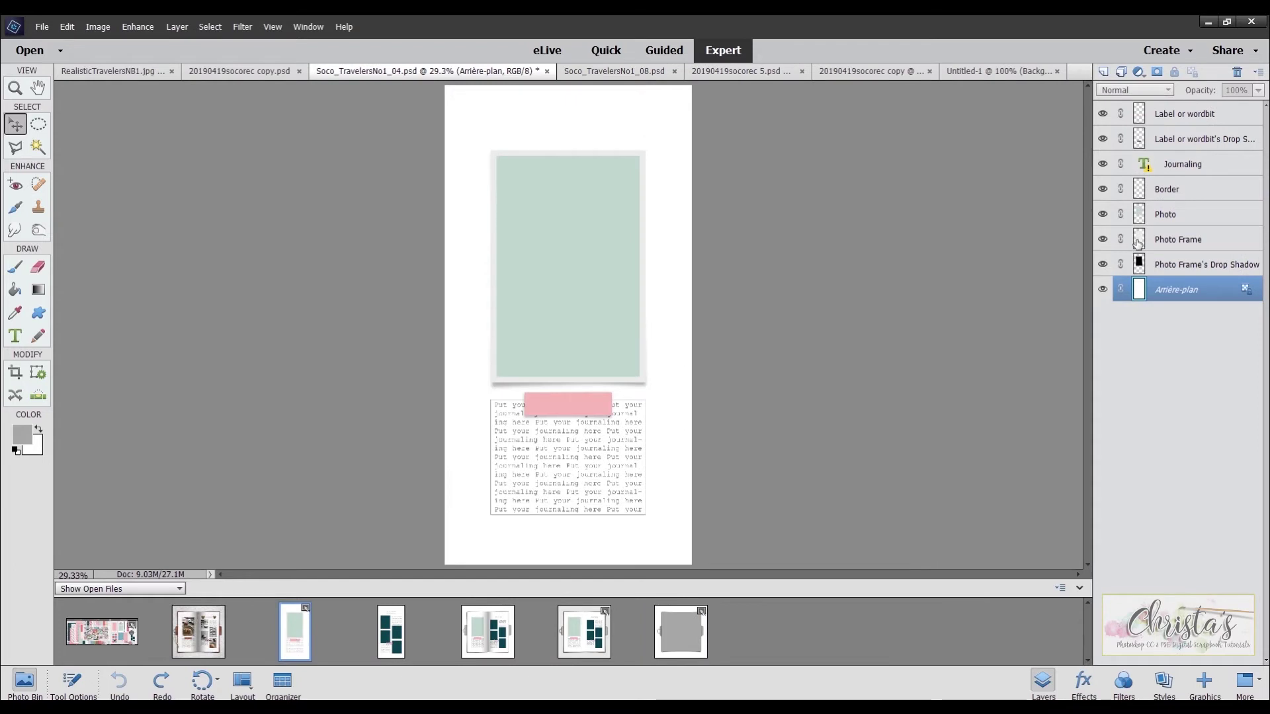
left_click(1199, 117, "shift")
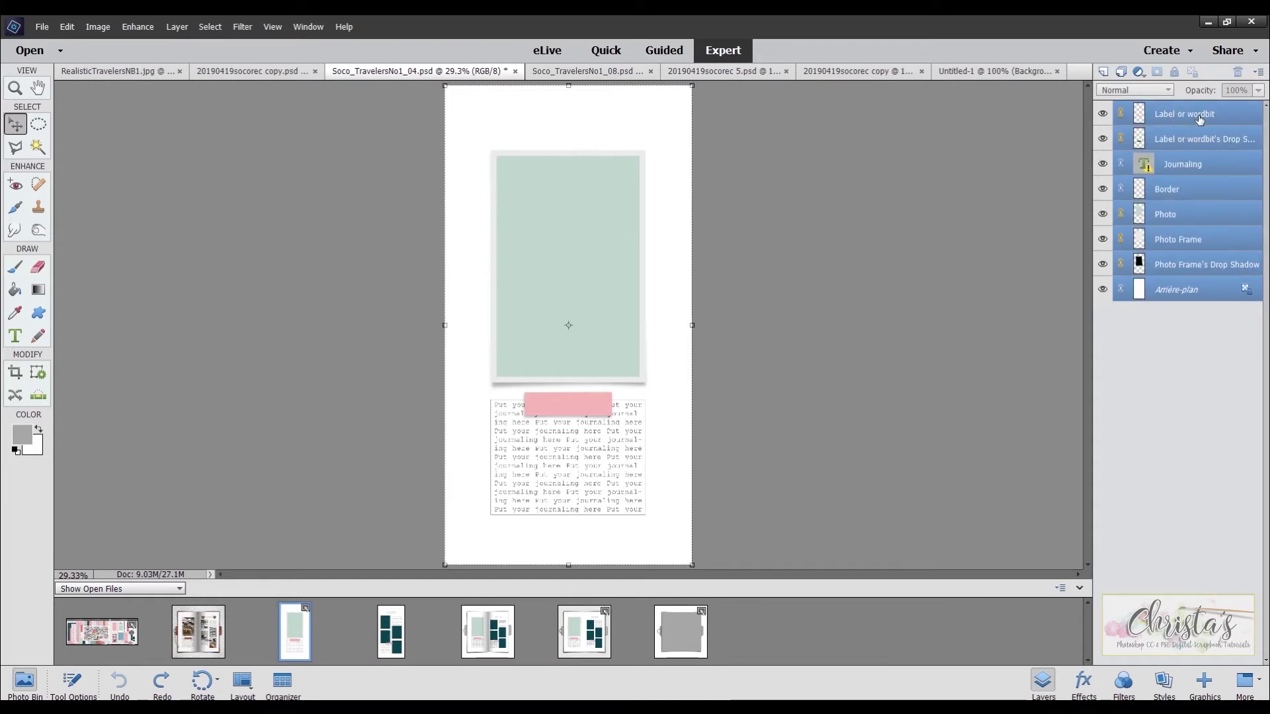
right_click(1199, 116)
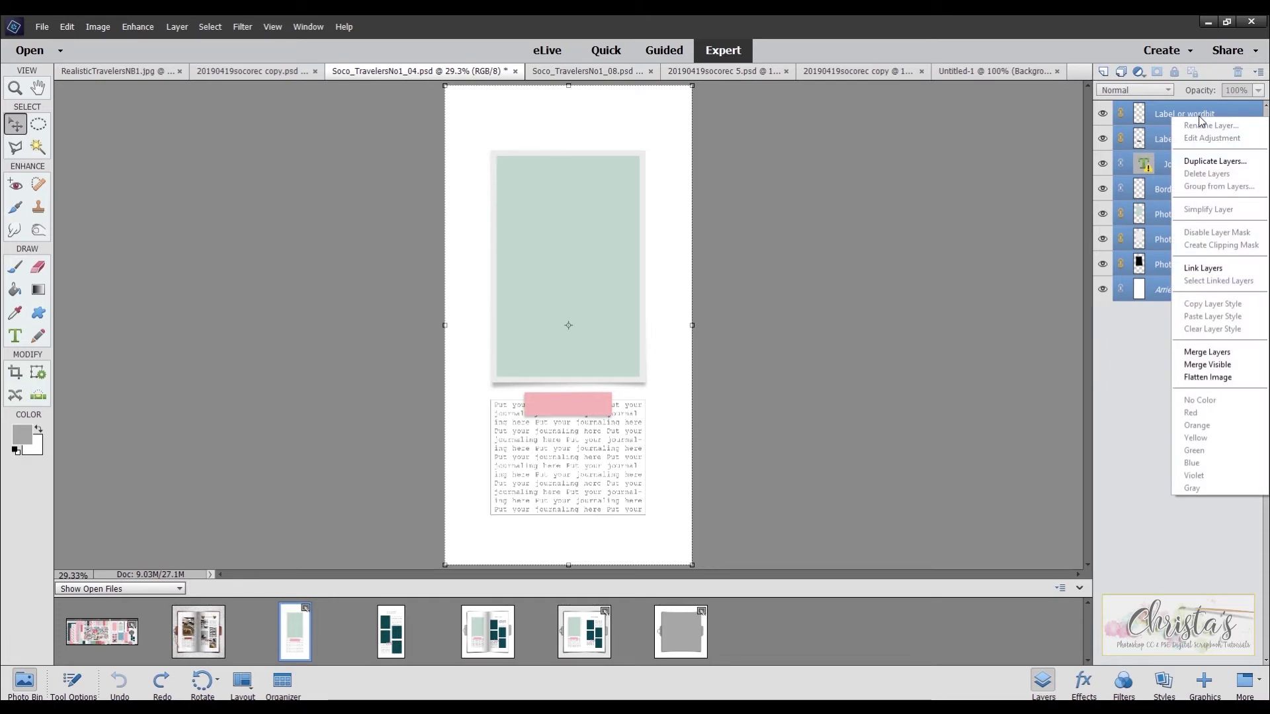
left_click(1202, 162)
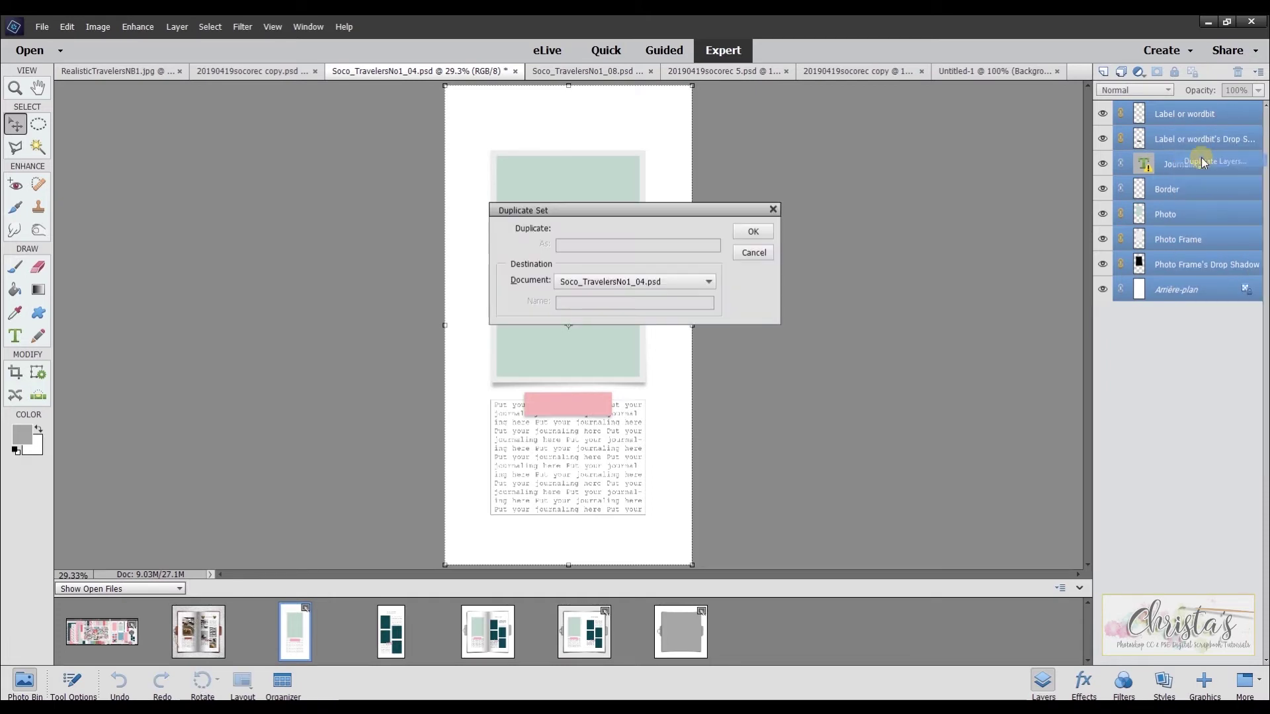
left_click(709, 282)
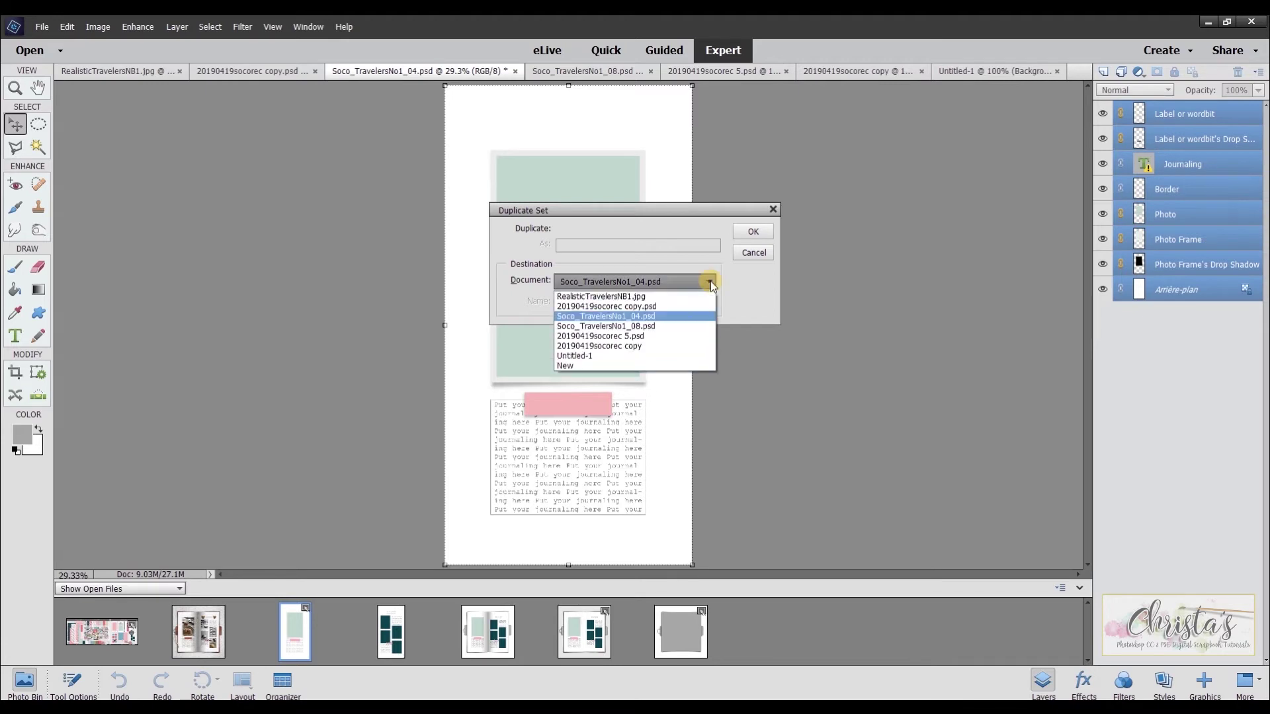
left_click(699, 355)
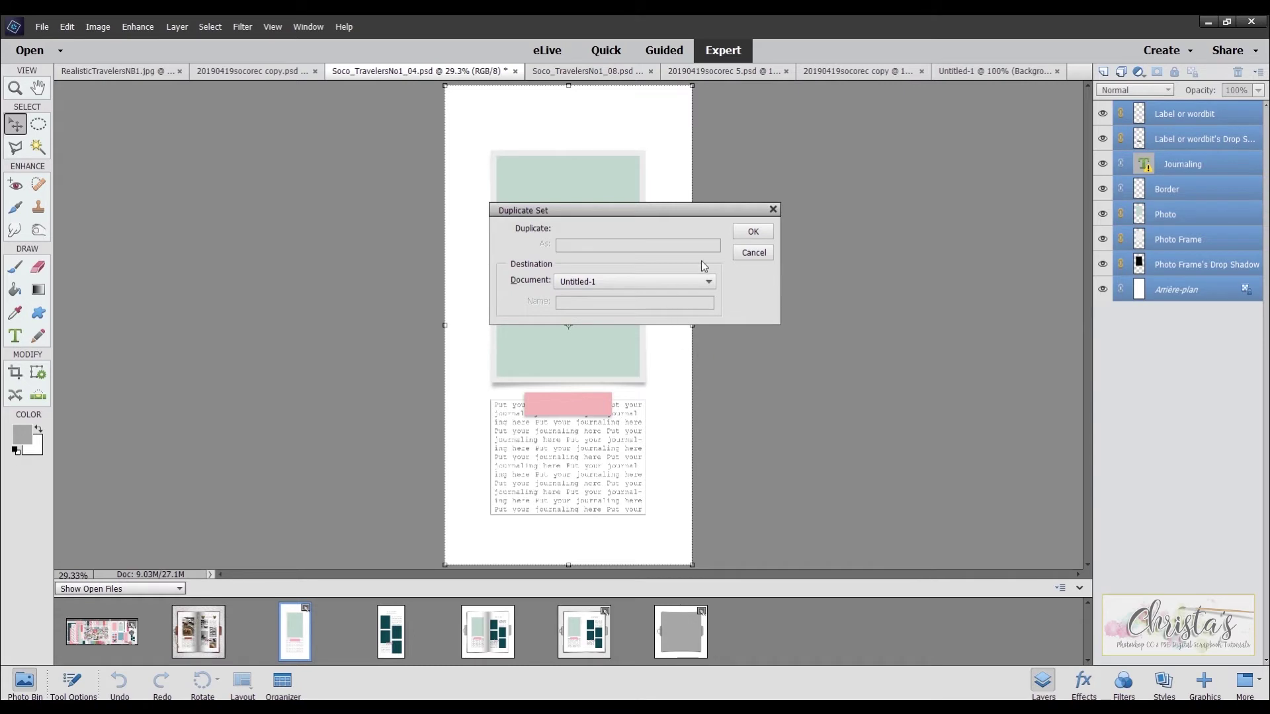
left_click(754, 233)
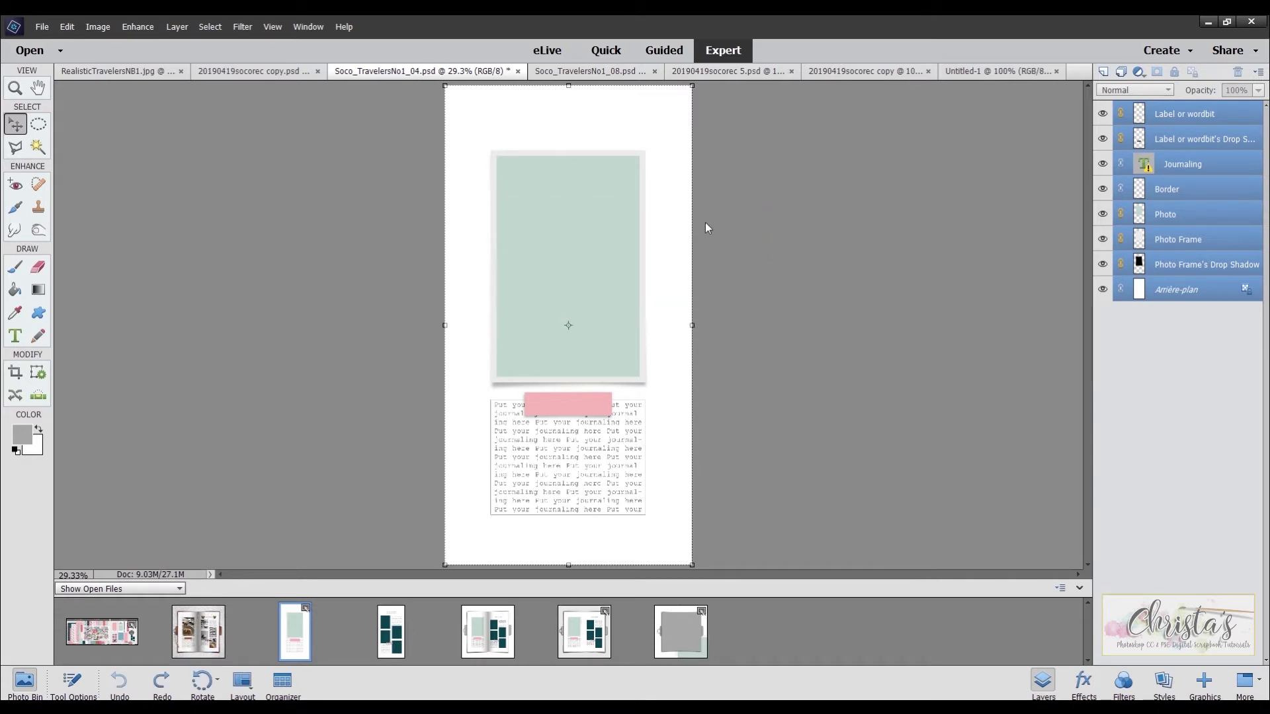
- In Untitled-1, drag the copied template layers above the cover layer
left_click(999, 72)
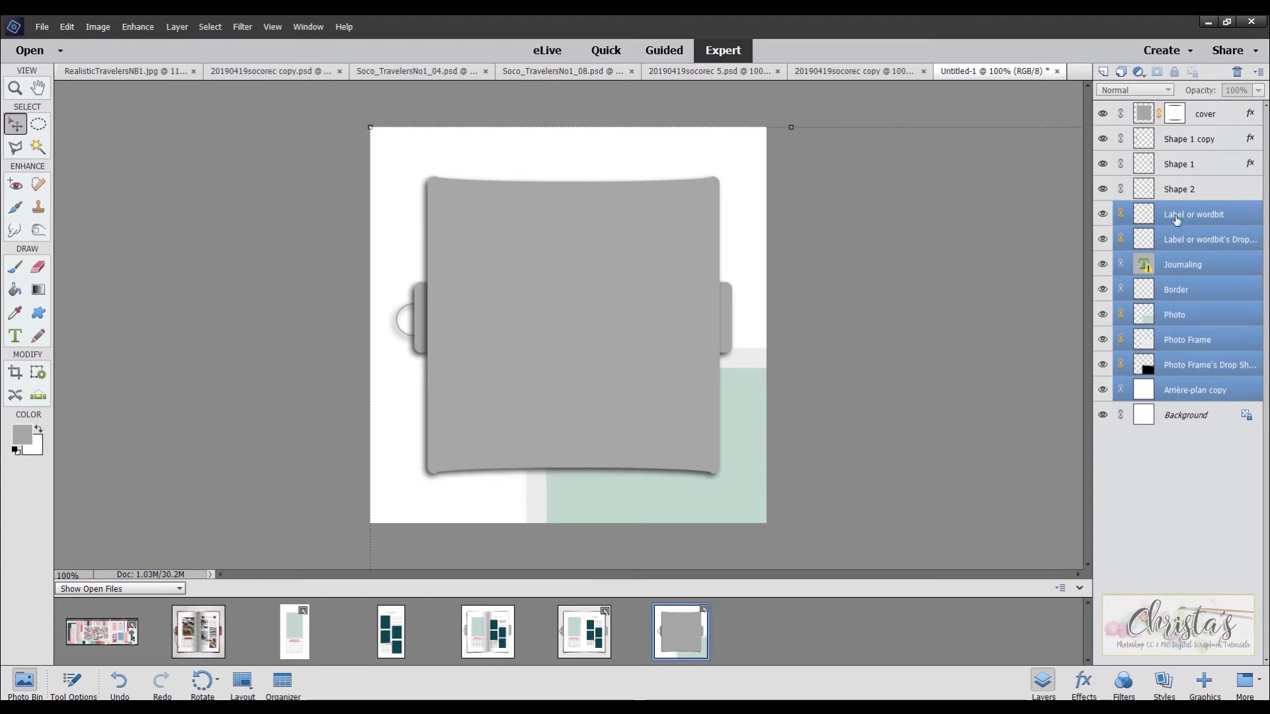
left_click_drag(1172, 215, 1182, 102)
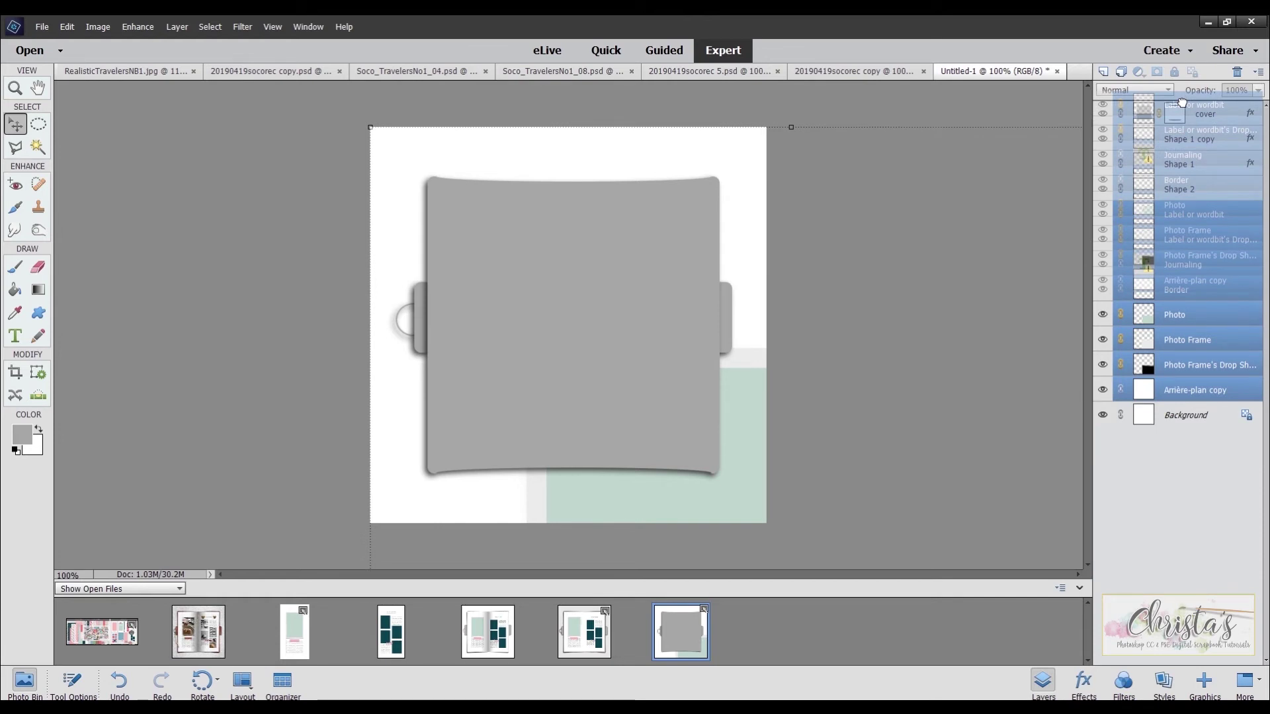
left_click_drag(1181, 102, 1184, 106)
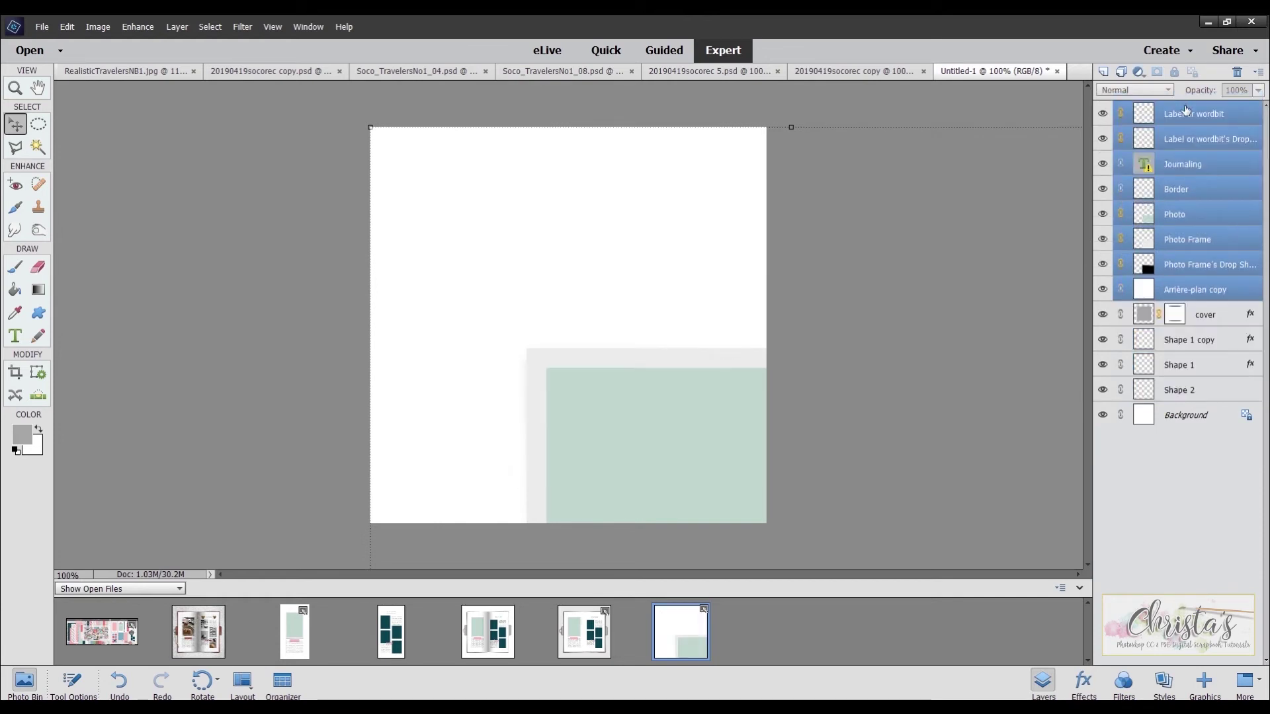
left_click(370, 125)
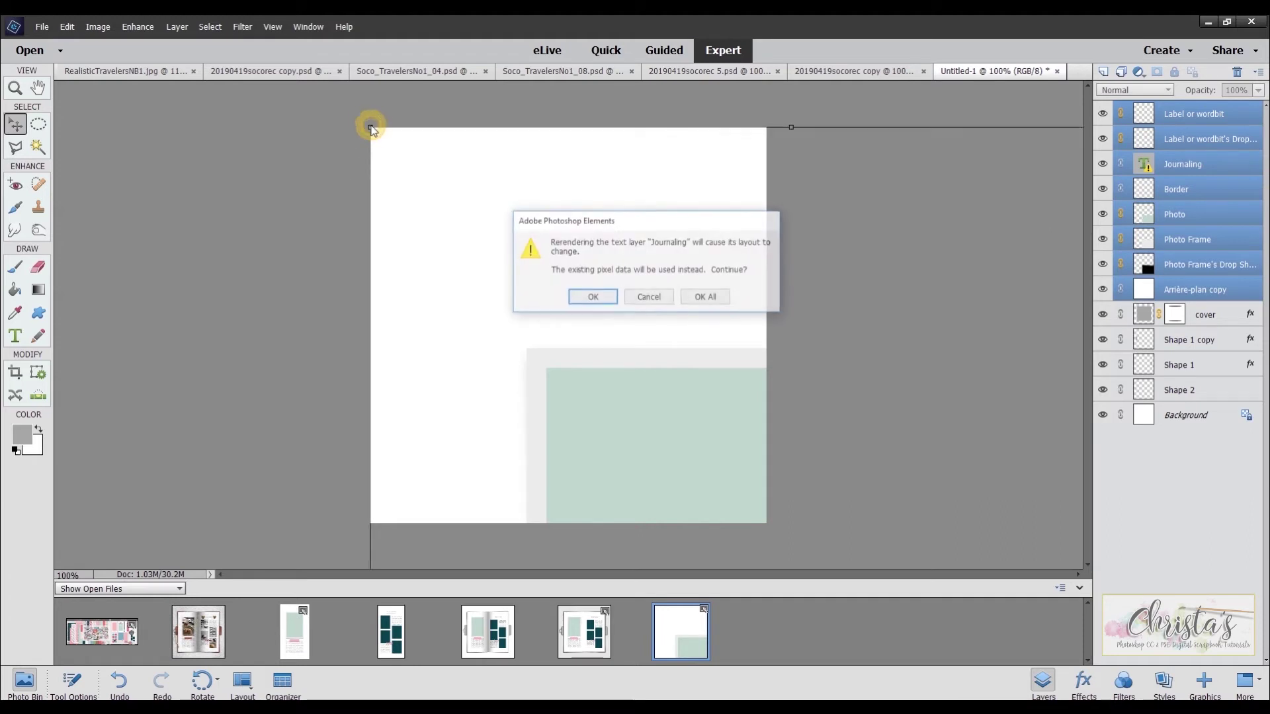
- Scale the template down to about 17% and place it on the notebook's left page
left_click(593, 298)
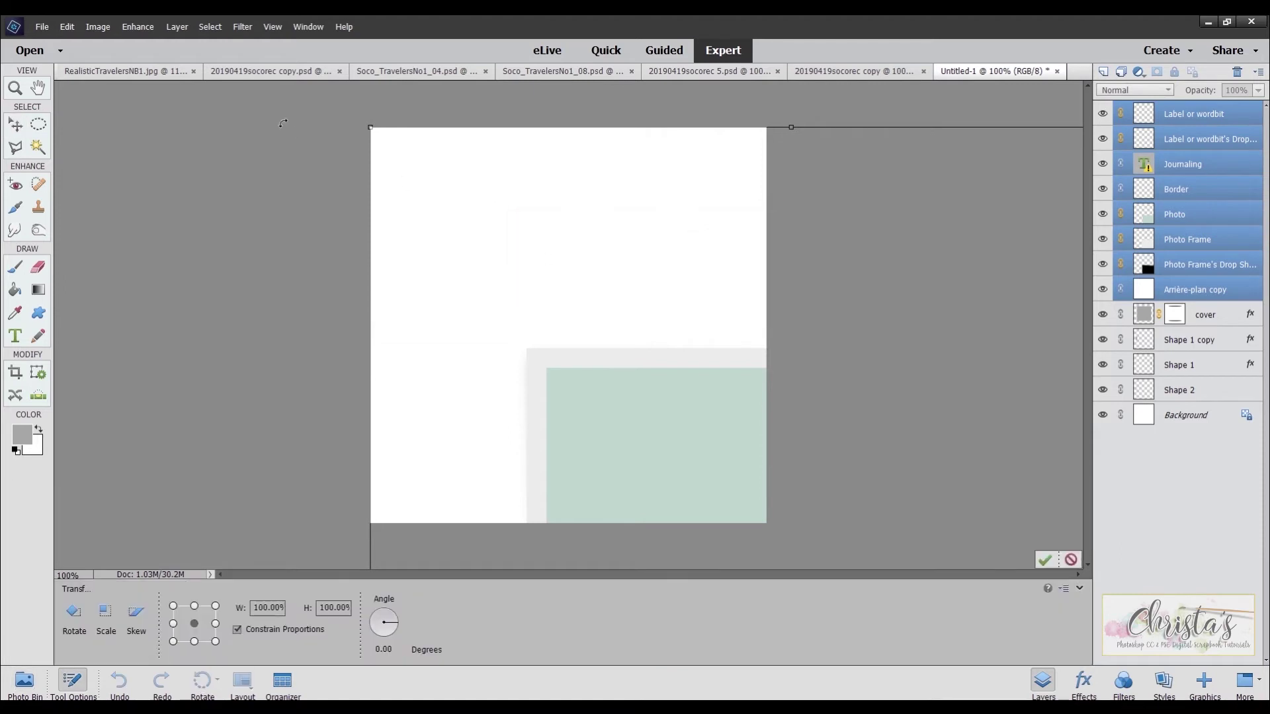
left_click_drag(373, 129, 708, 428)
left_click_drag(862, 536, 712, 324)
left_click_drag(415, 283, 793, 431)
left_click_drag(843, 562, 700, 261)
left_click_drag(415, 252, 596, 182)
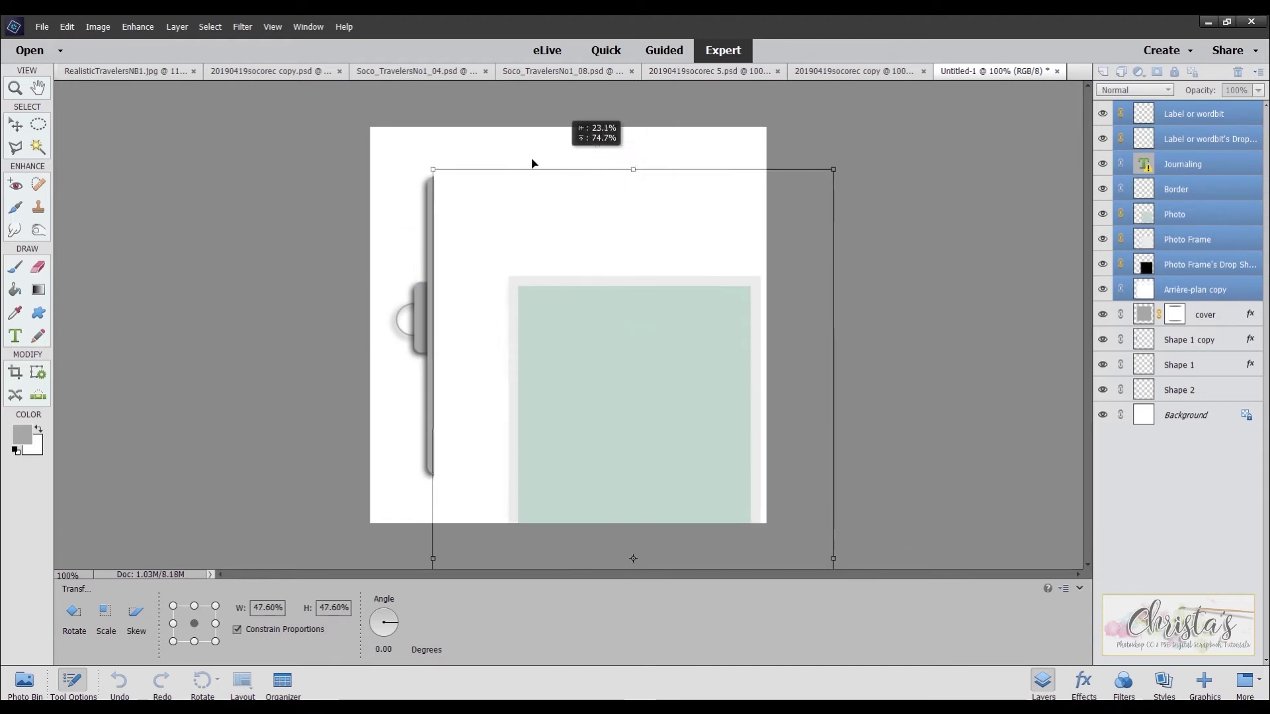
left_click_drag(435, 165, 585, 220)
left_click_drag(694, 193, 524, 389)
left_click_drag(529, 437, 510, 210)
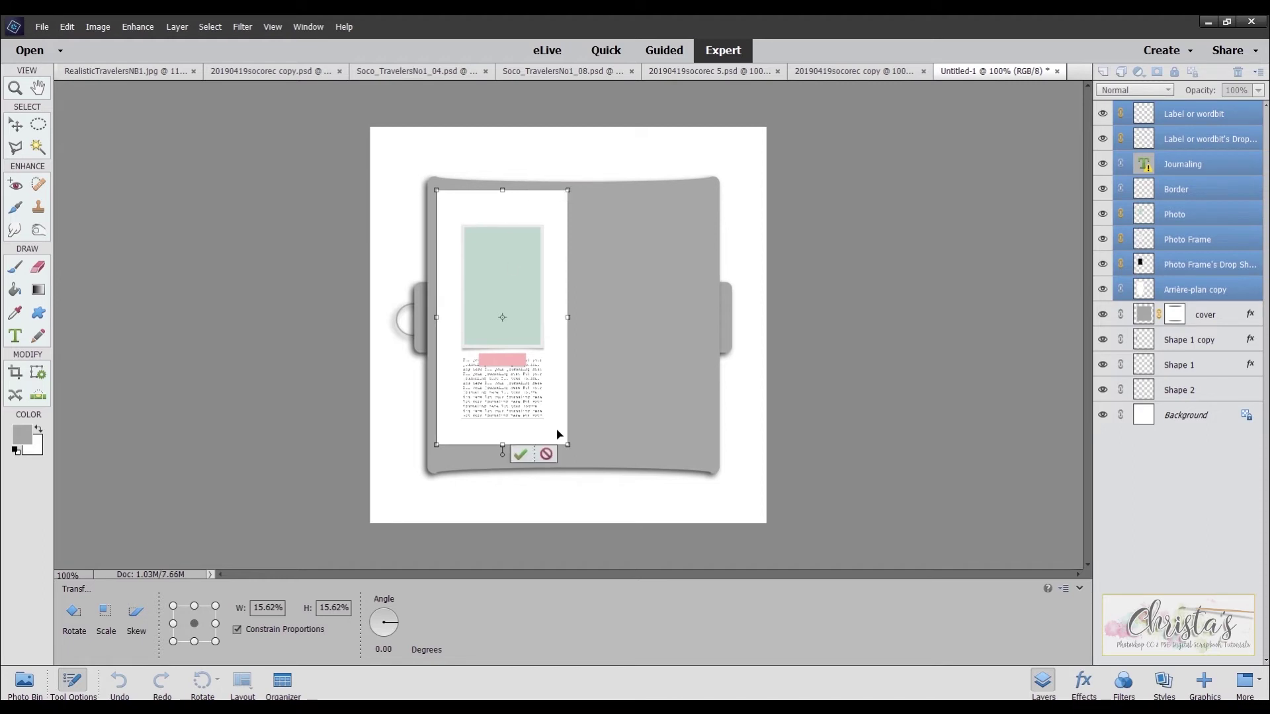
left_click_drag(567, 447, 580, 473)
left_click_drag(575, 417, 572, 408)
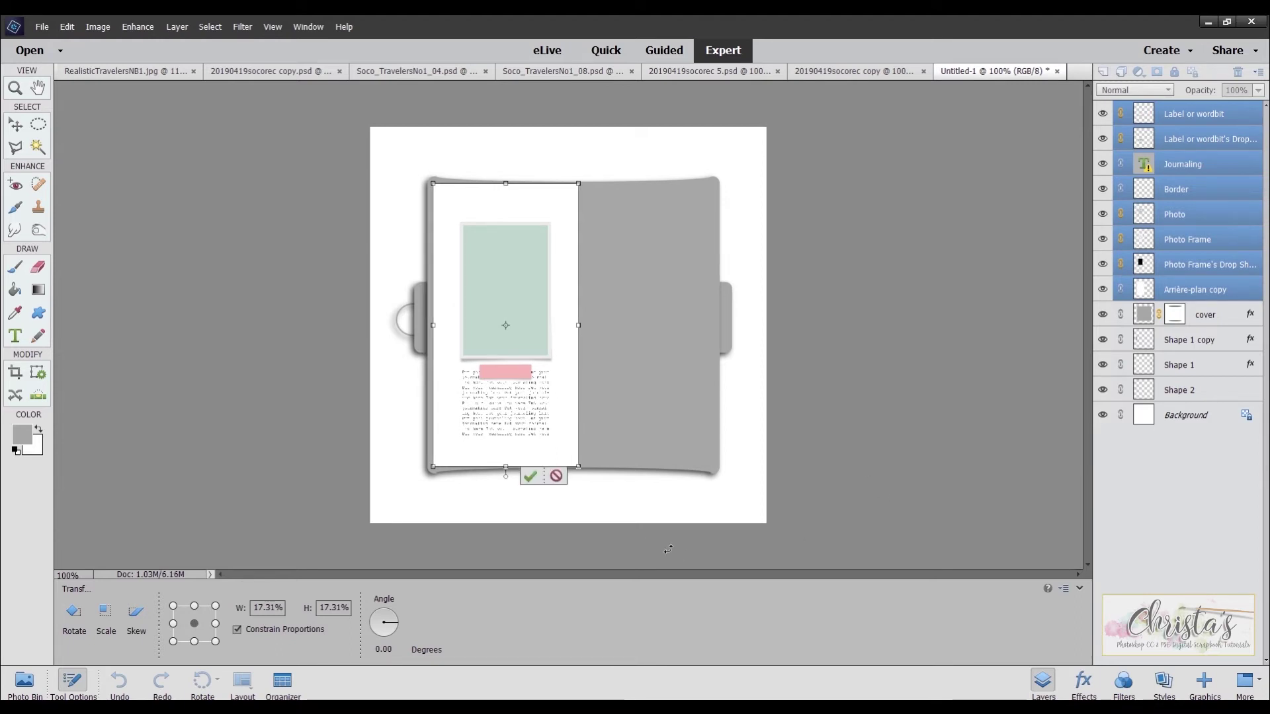
left_click(532, 476)
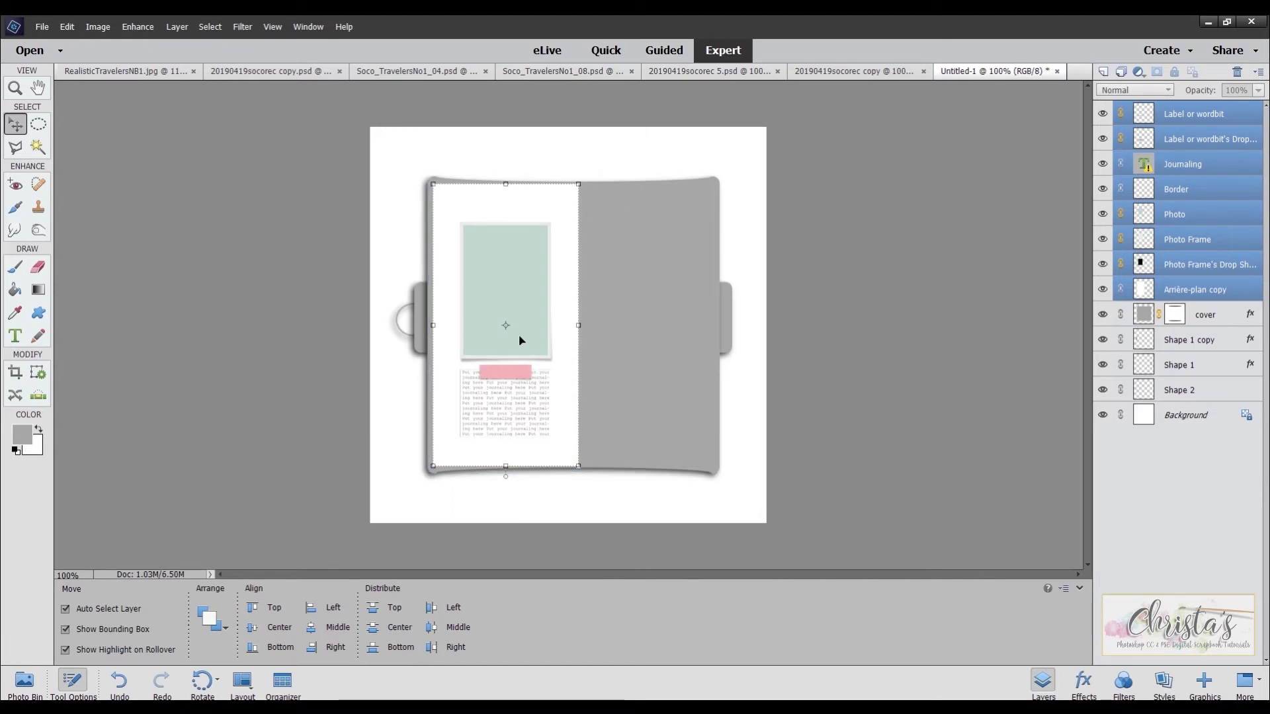
- Link the template layers and nudge them into their final position
left_click(1121, 290)
mouse_move(564, 403)
left_mouse_down()
mouse_move(578, 398)
mouse_move(562, 399)
left_mouse_up()
left_click(888, 459)
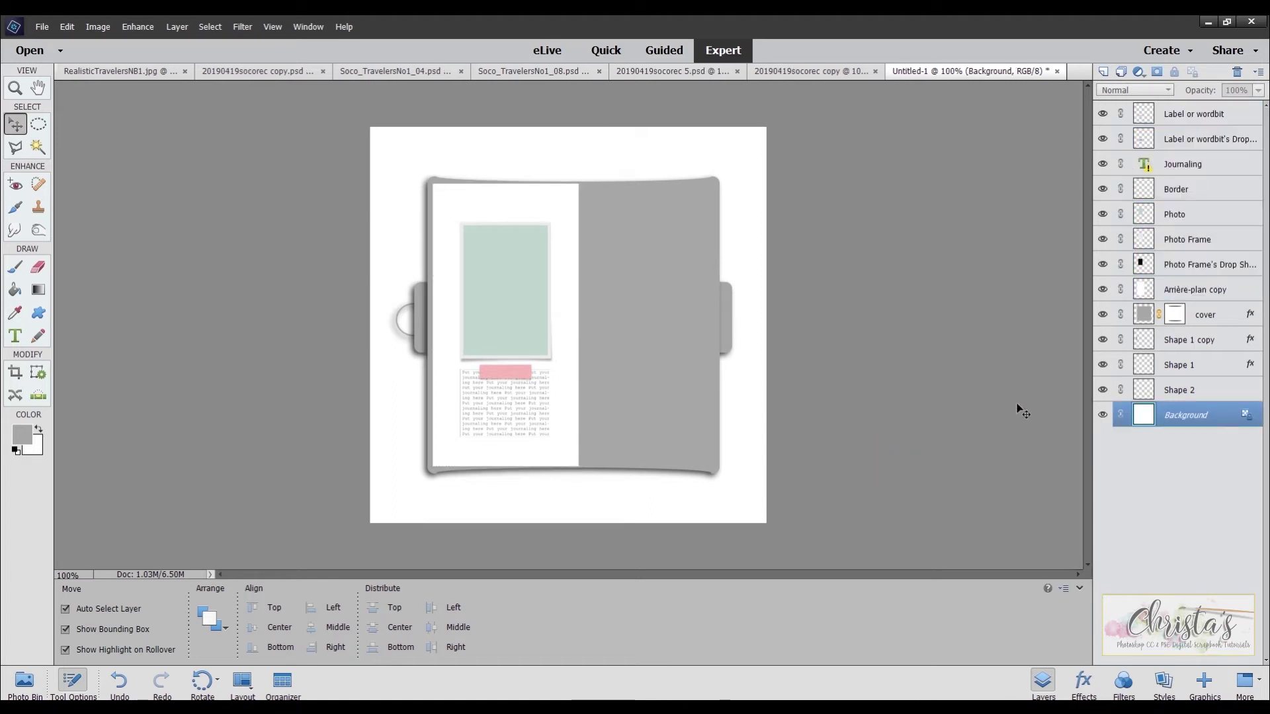
- Select the Label or wordbit layer, then the Arrière-plan copy layer
left_click(1183, 115)
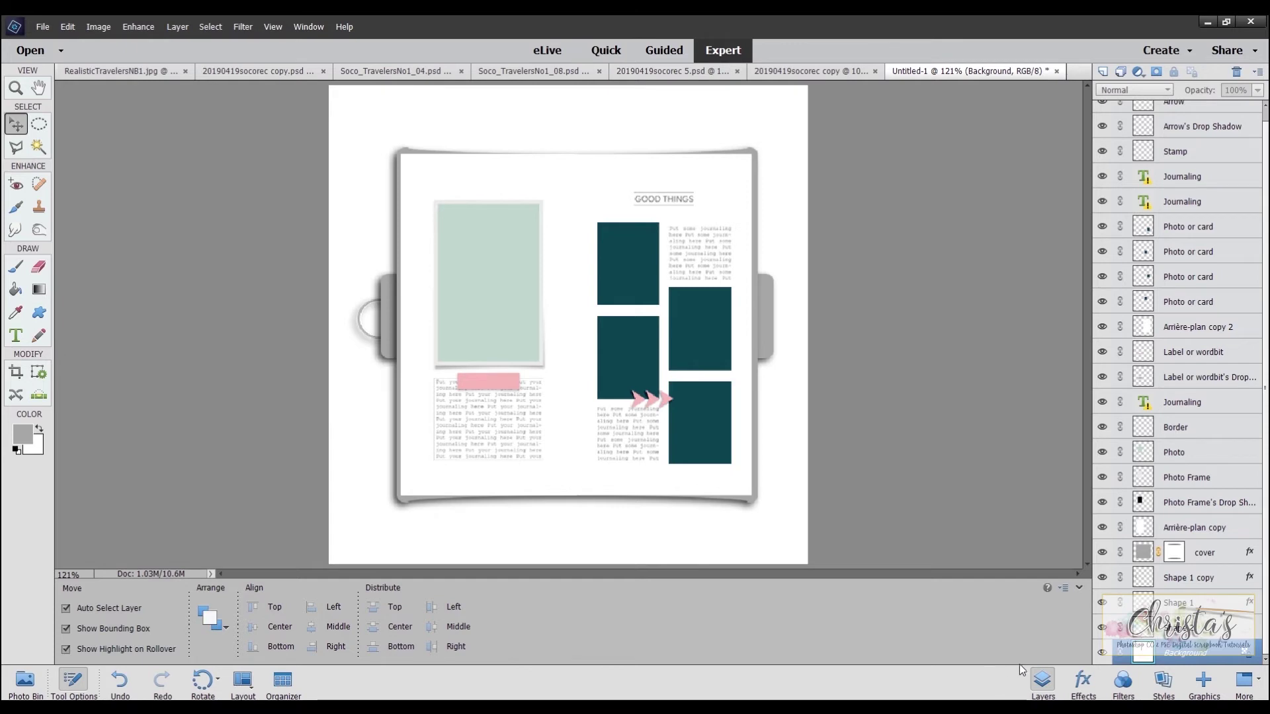
left_click(1191, 527)
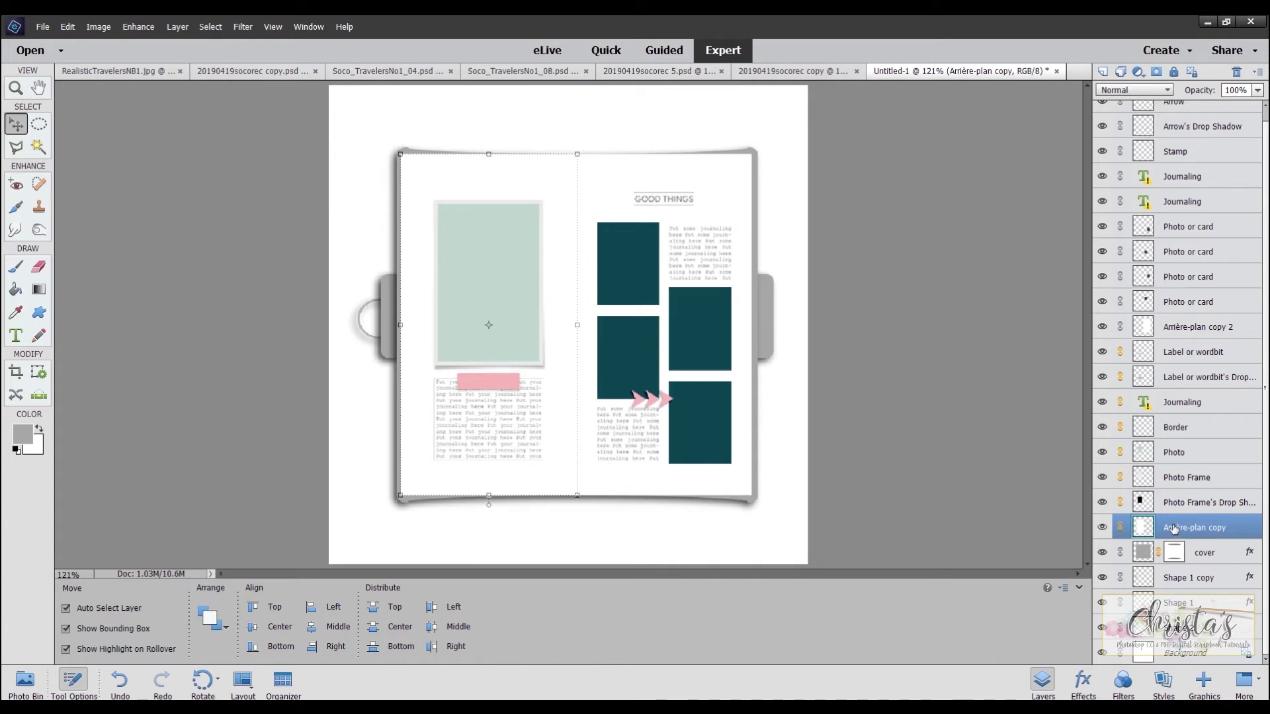
- Duplicate the Arrière-plan copy page layer and unlink the original from its group
right_click(1174, 528)
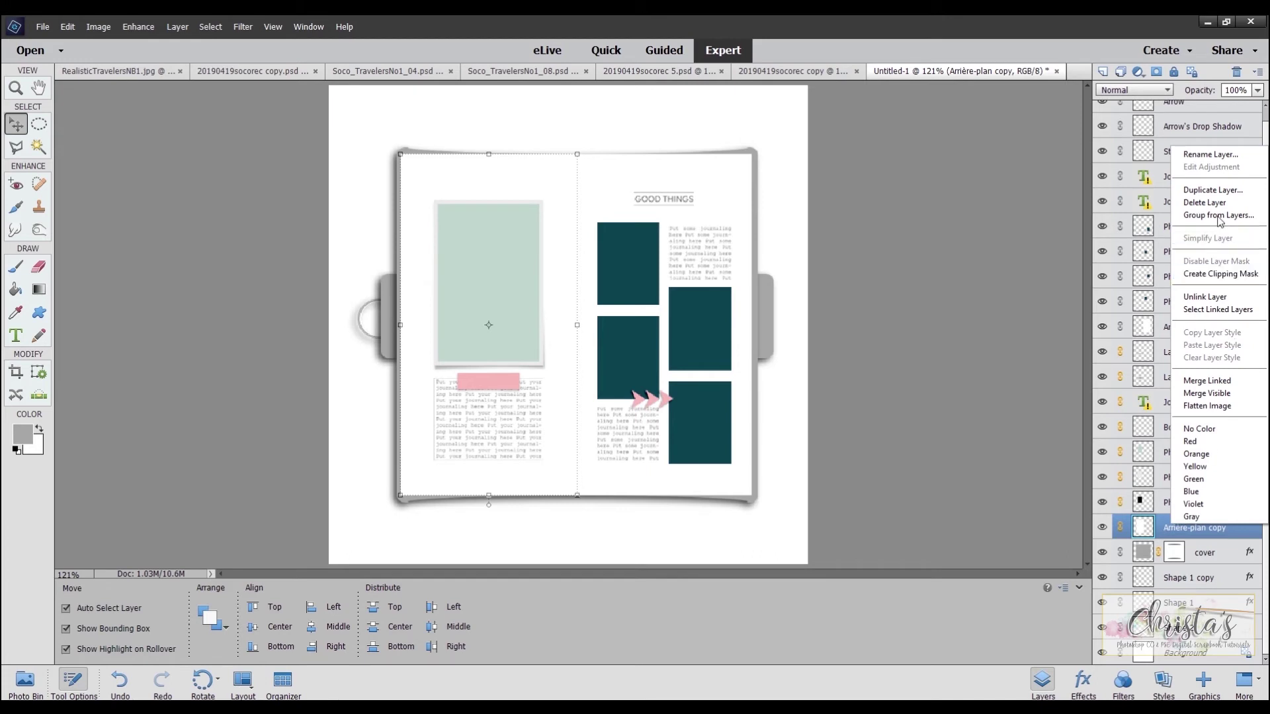
left_click(1192, 192)
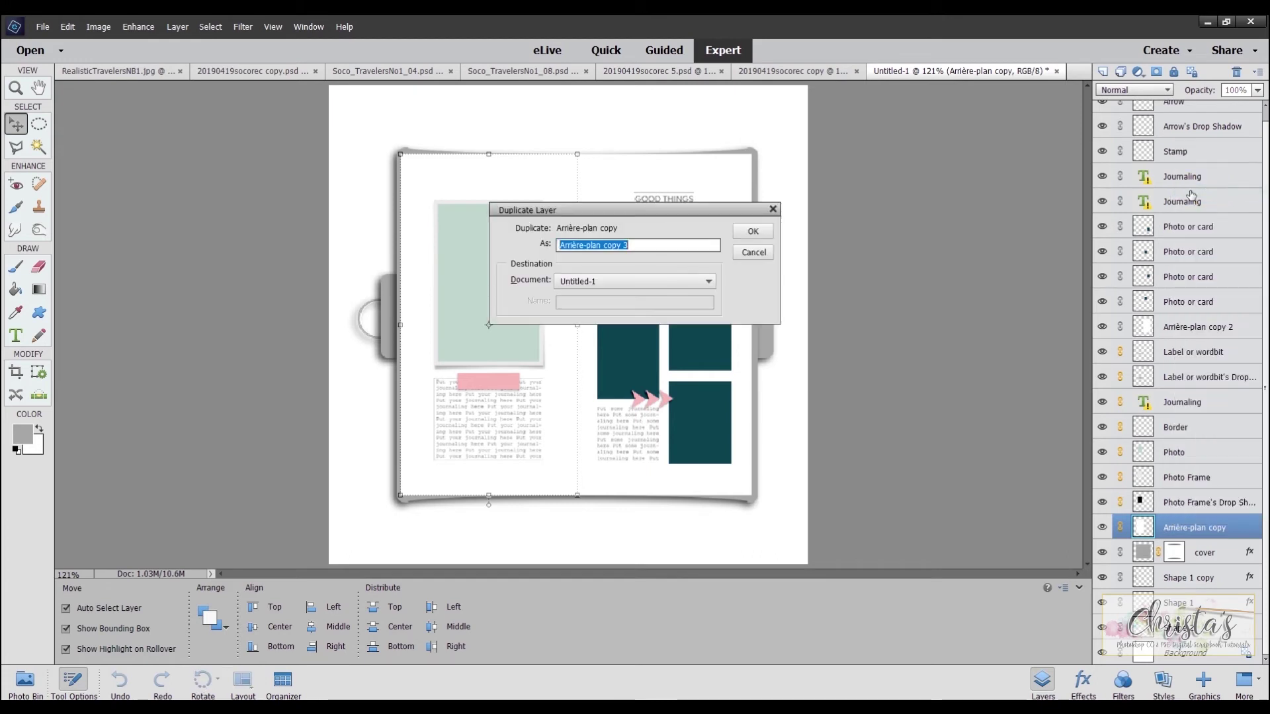
left_click(750, 233)
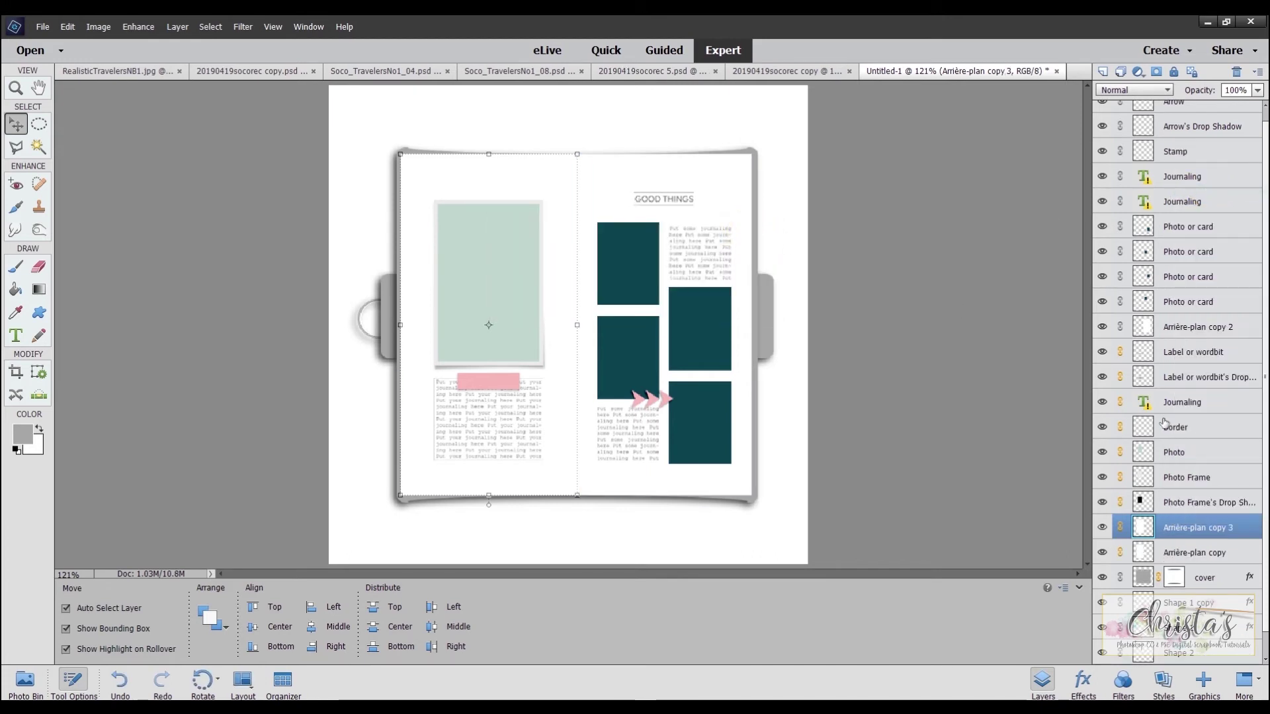
left_click(1151, 553)
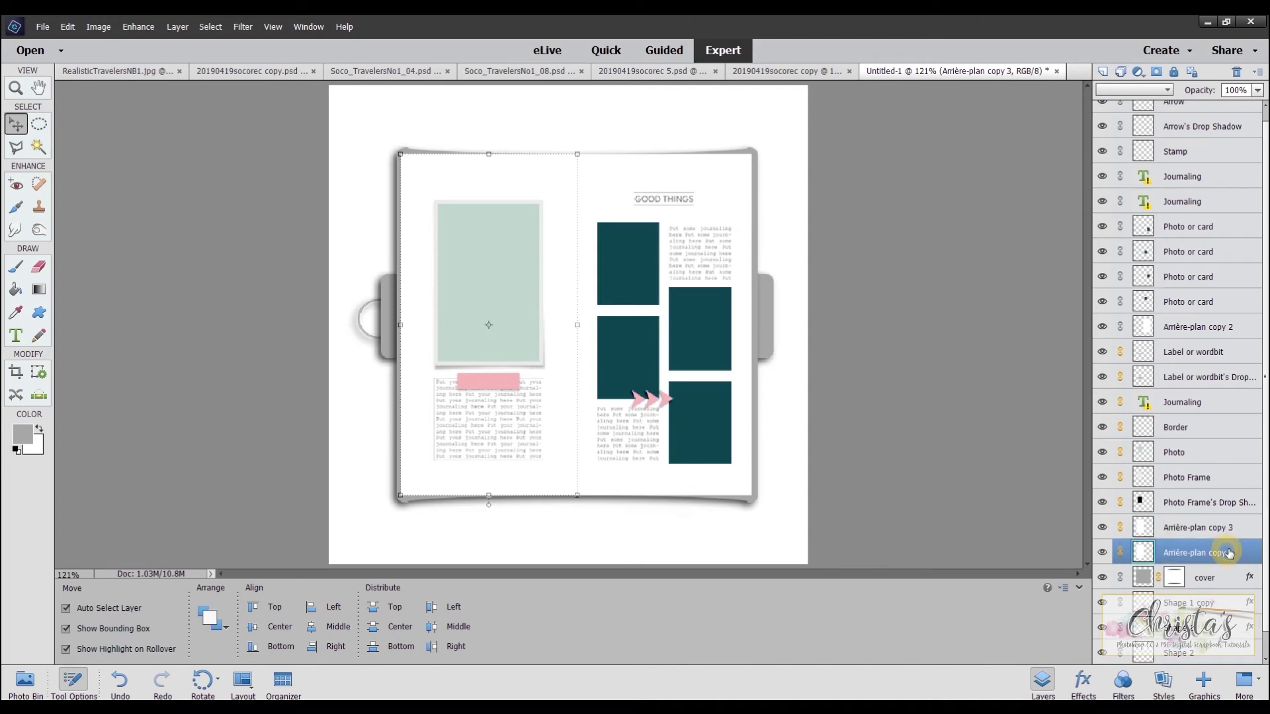
left_click(1120, 553)
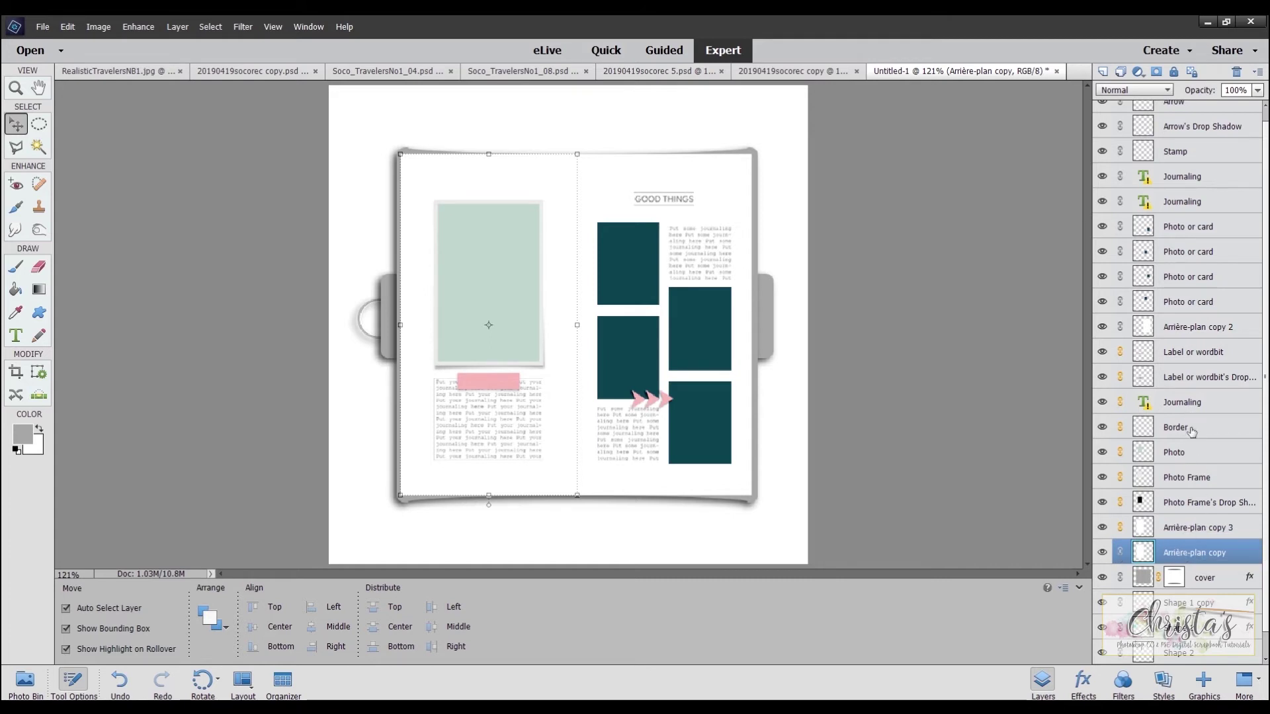
- Clip the layers from Label or wordbit through Photo Frame's Drop Shadow to the page layer
left_click(1195, 529)
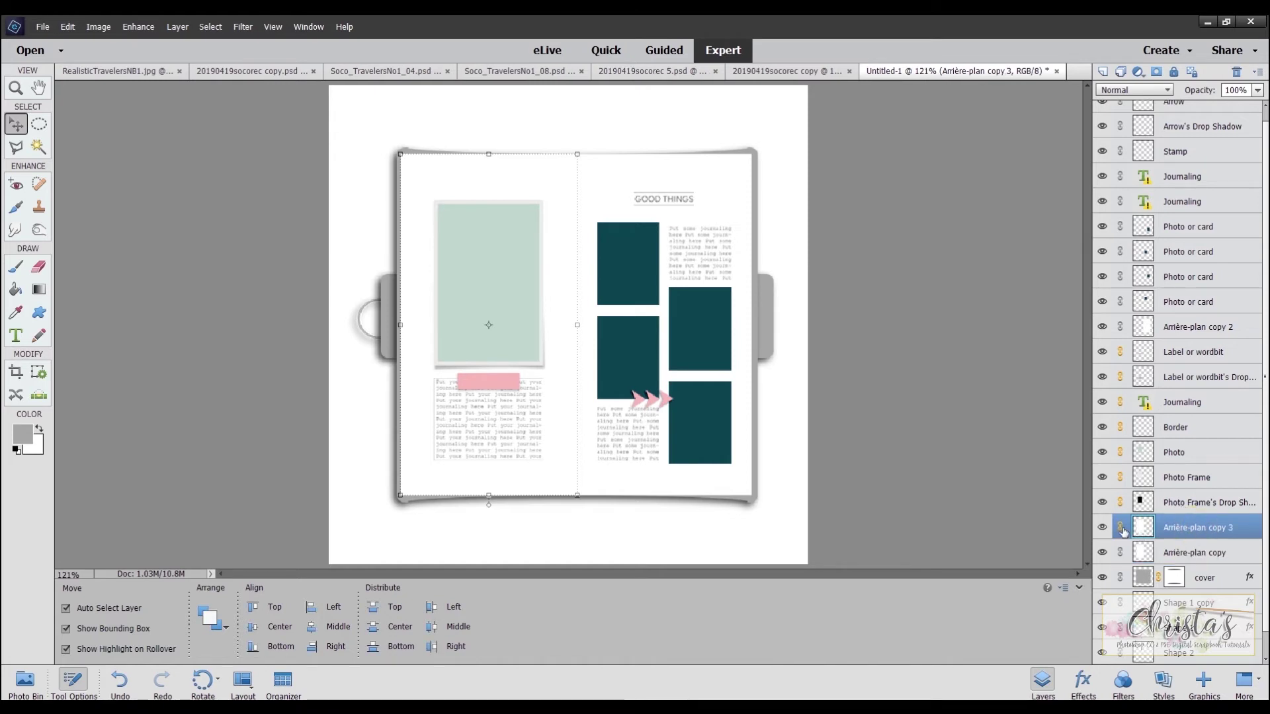
left_click(1198, 505)
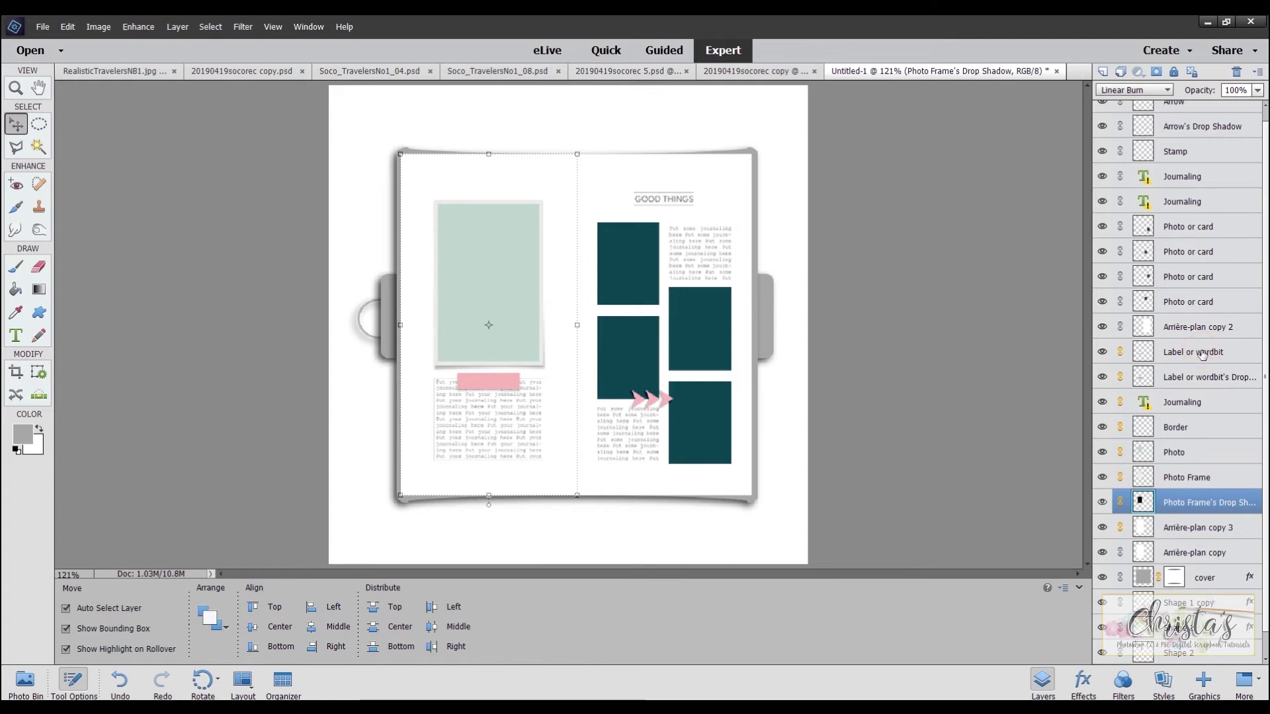
left_click(1202, 351, "shift")
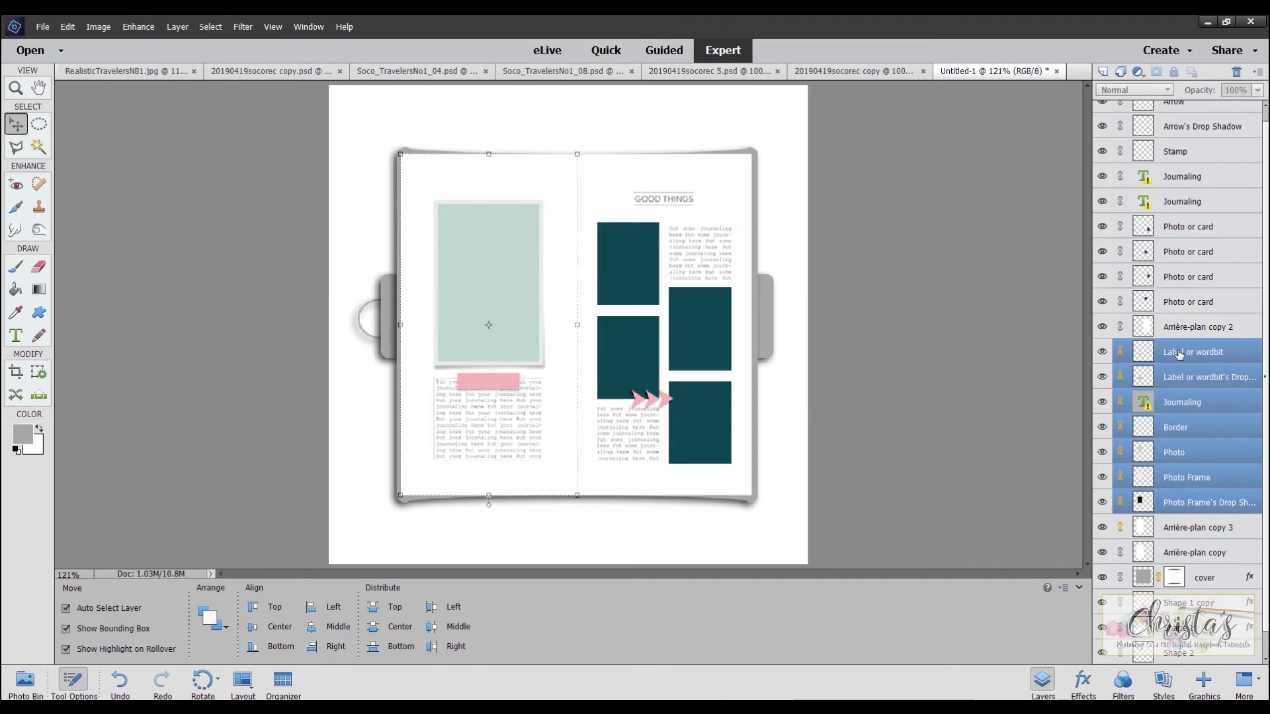
right_click(1179, 354)
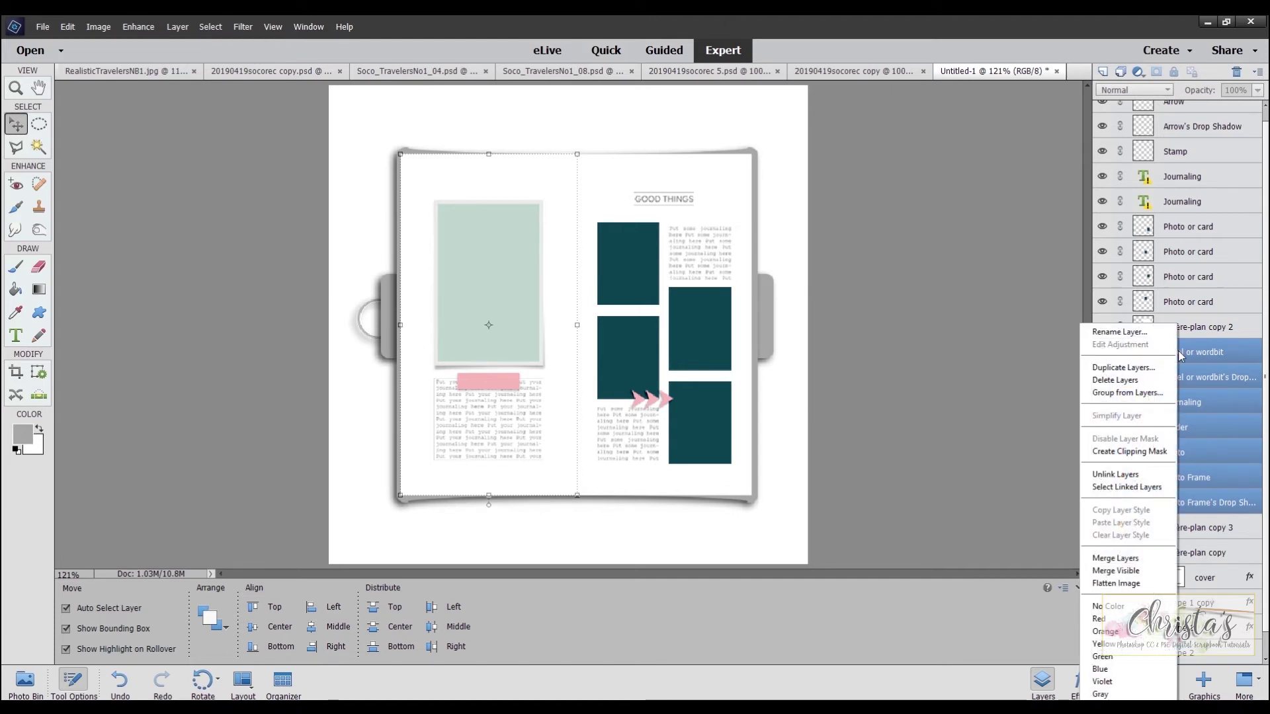
left_click(1153, 452)
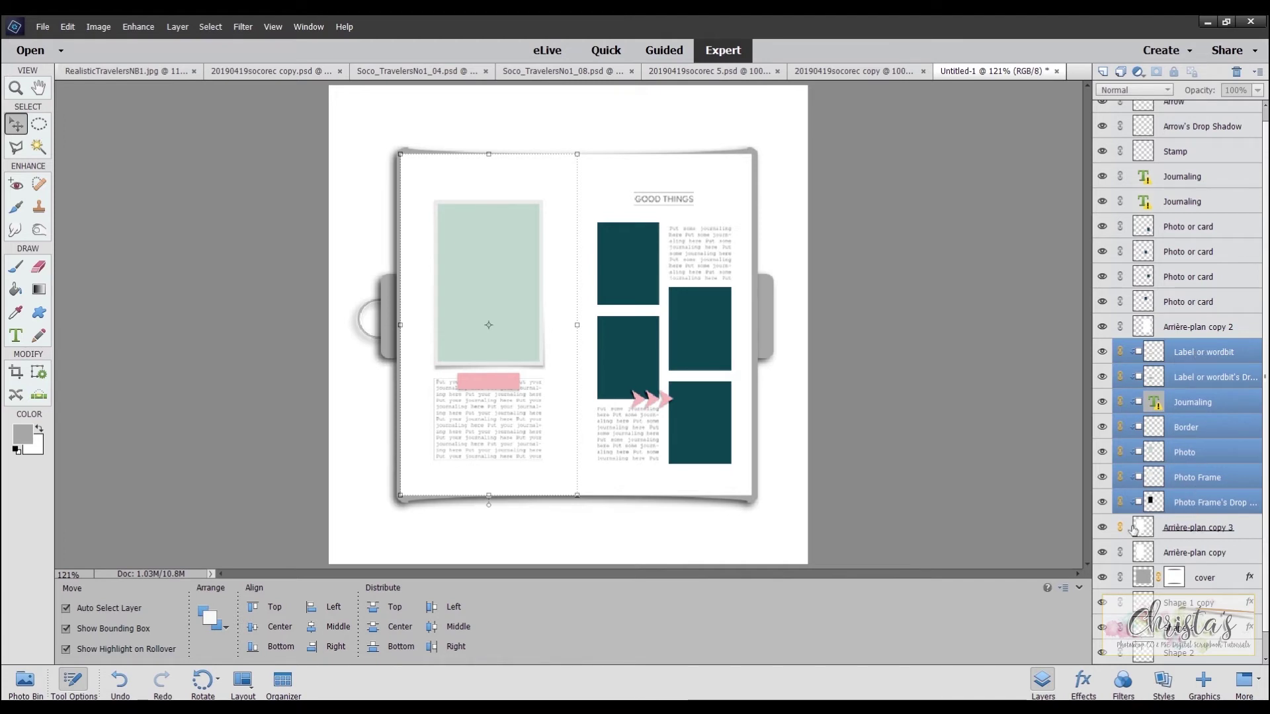
- Duplicate the Arrière-plan copy 2 right page layer as Arrière-plan copy 4
left_click(1195, 328)
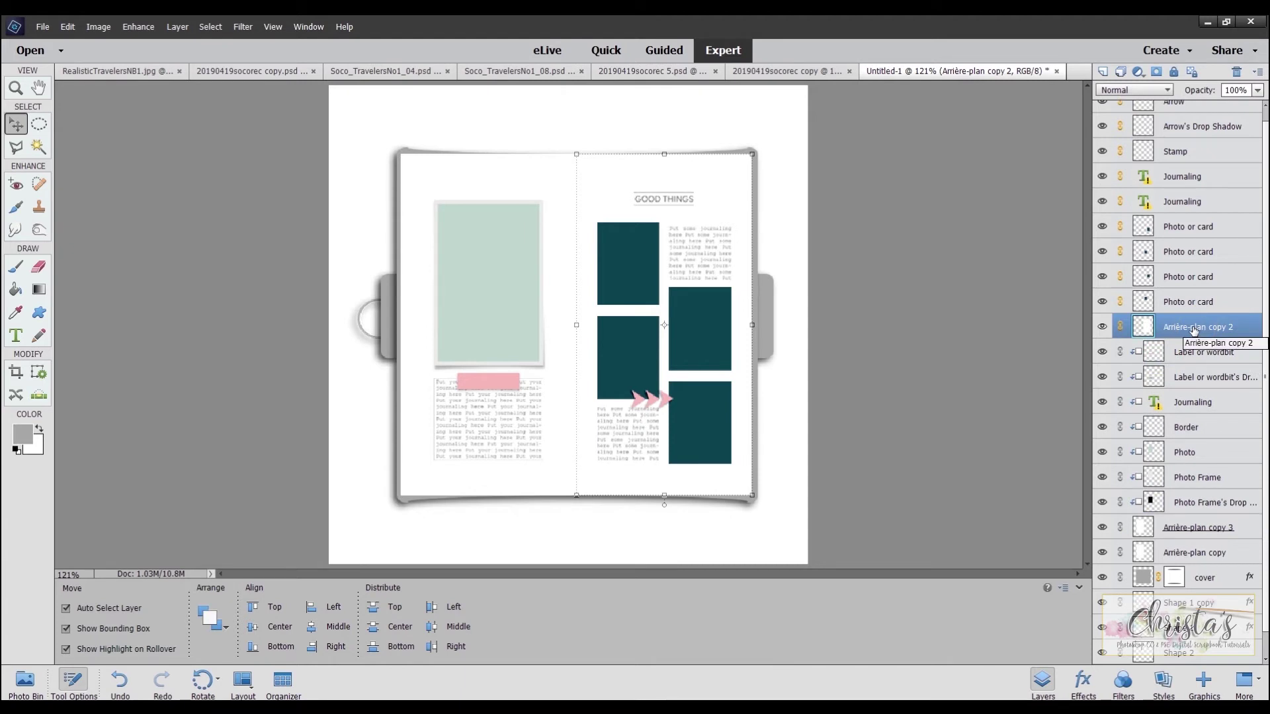
right_click(1195, 330)
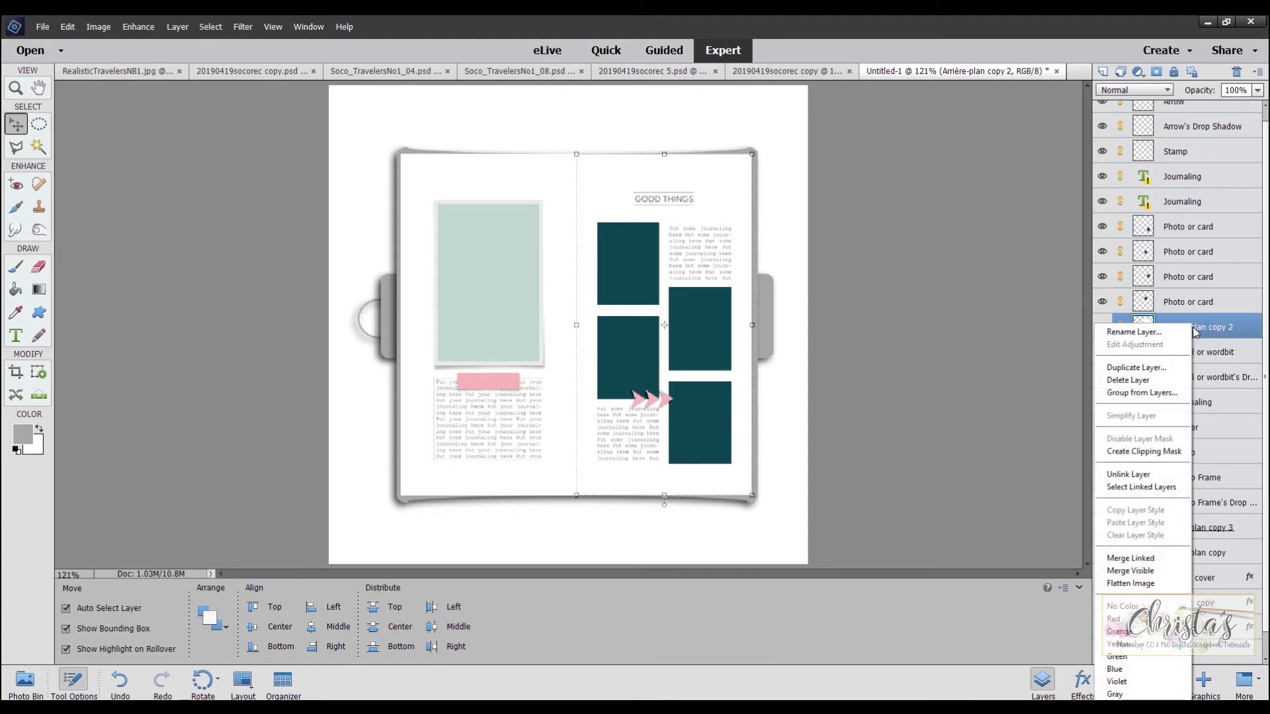
left_click(1171, 370)
left_click(752, 231)
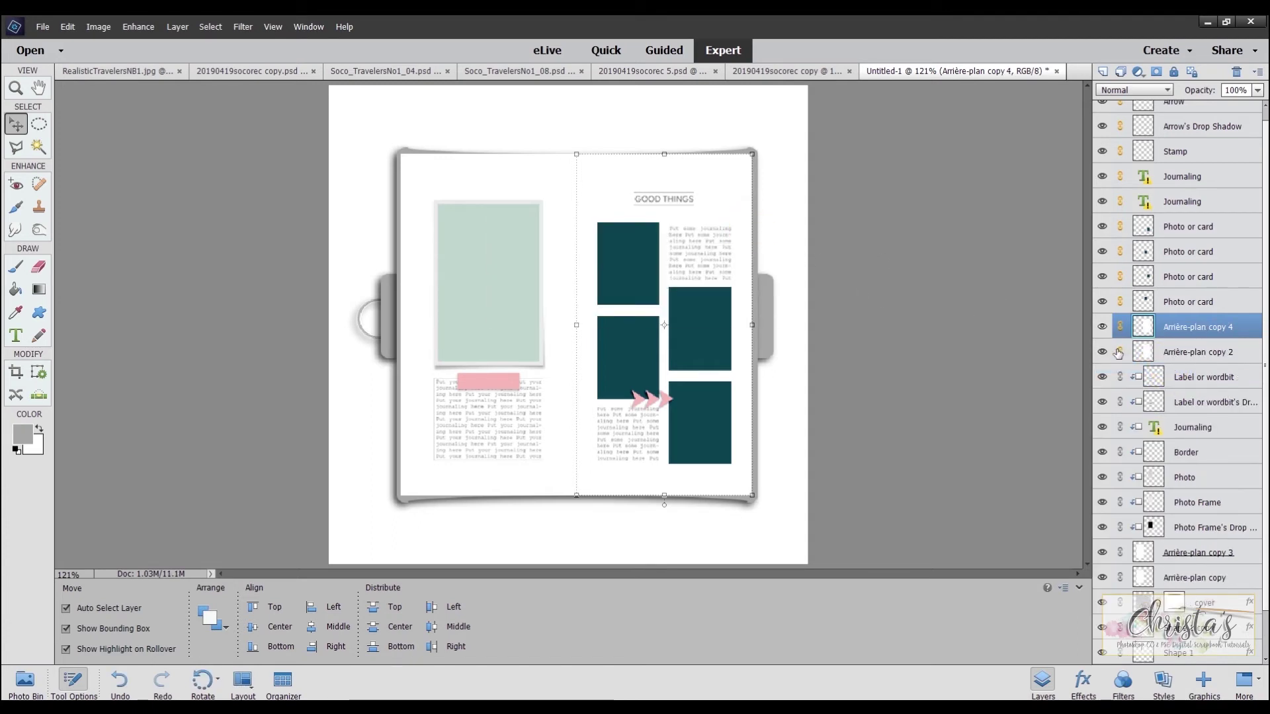
- Clip the Photo or card through Arrow layers to Arrière-plan copy 4, then select that page layer
left_click(1188, 304)
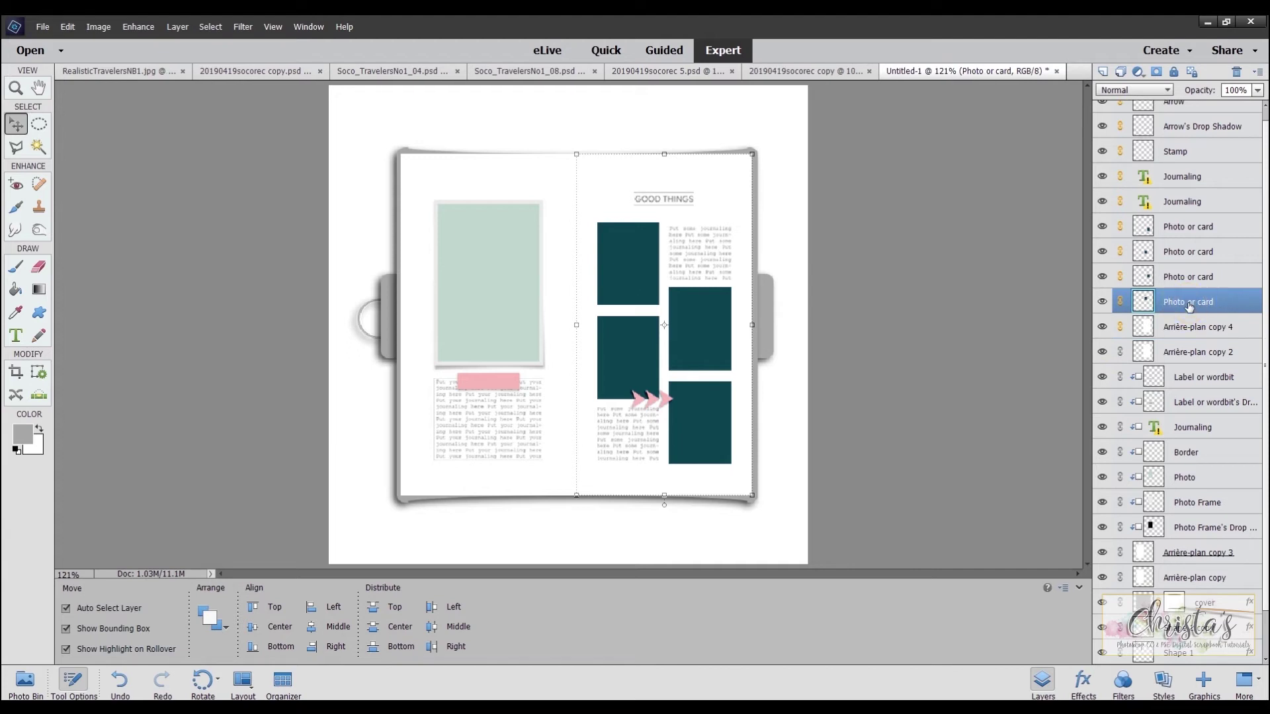
scroll(1191, 278, "up", 1)
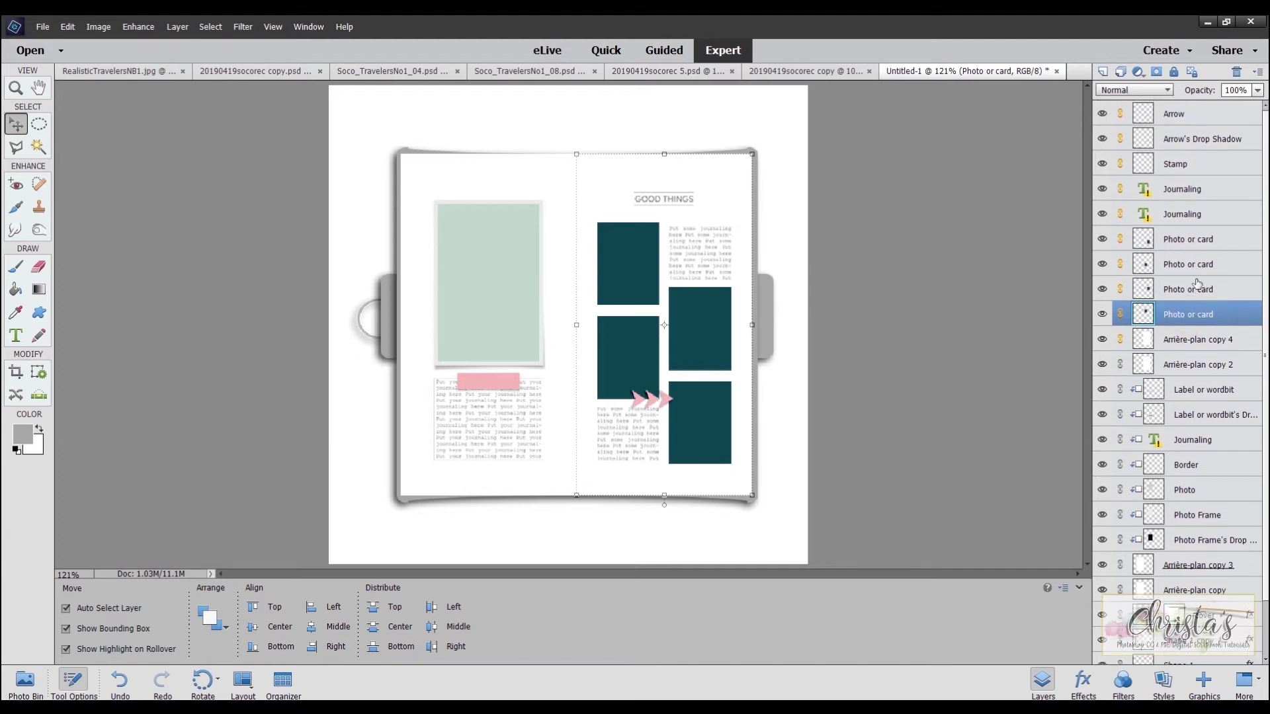
left_click(1192, 115, "shift")
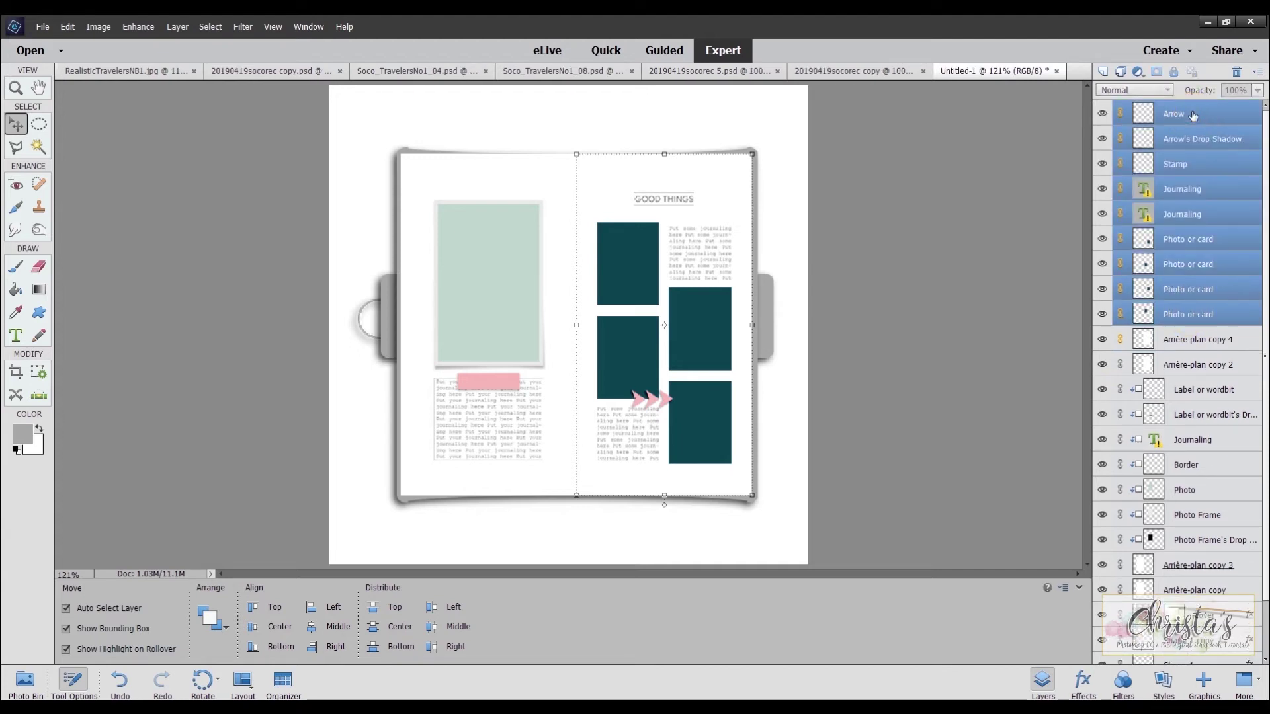
right_click(1192, 116)
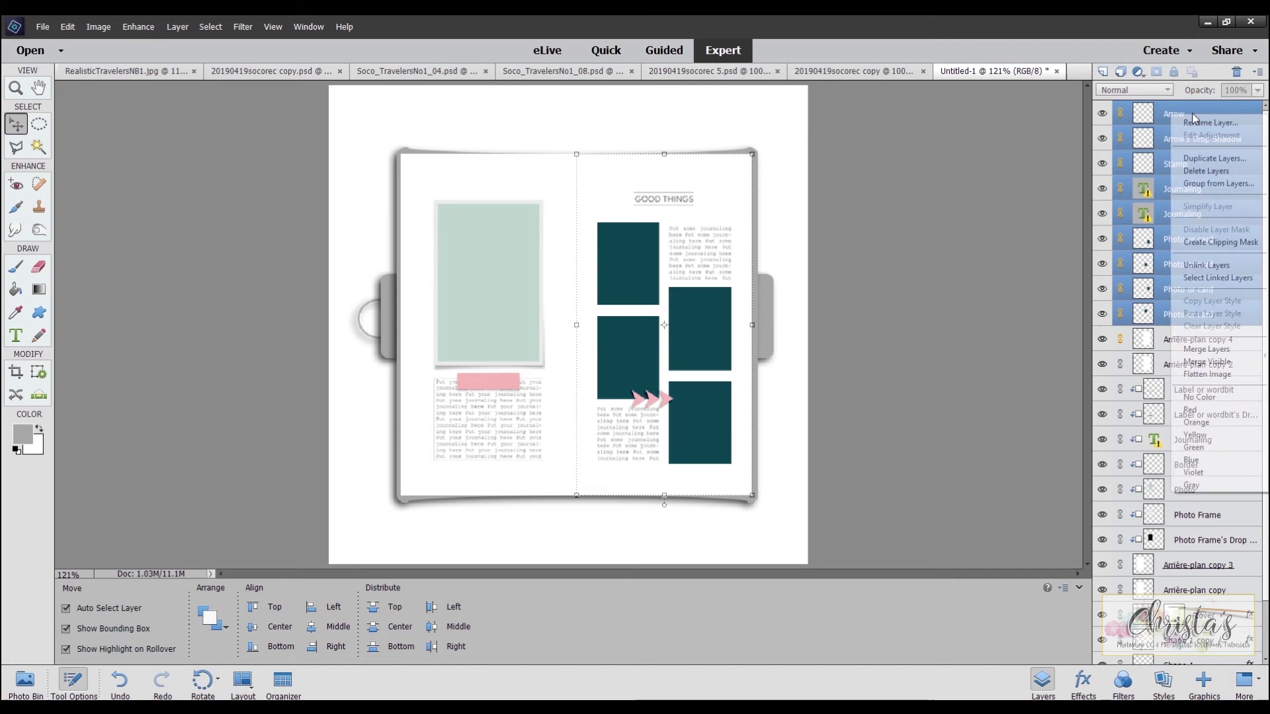
left_click(1218, 243)
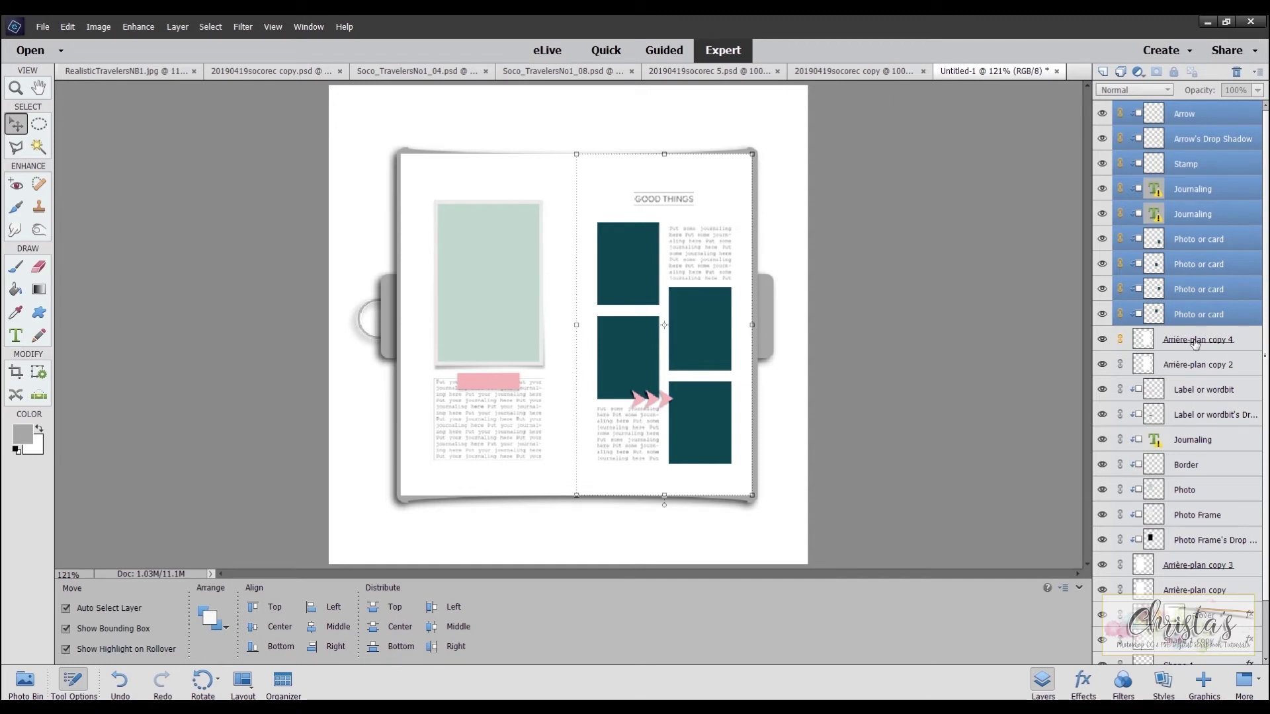
left_click(1144, 351)
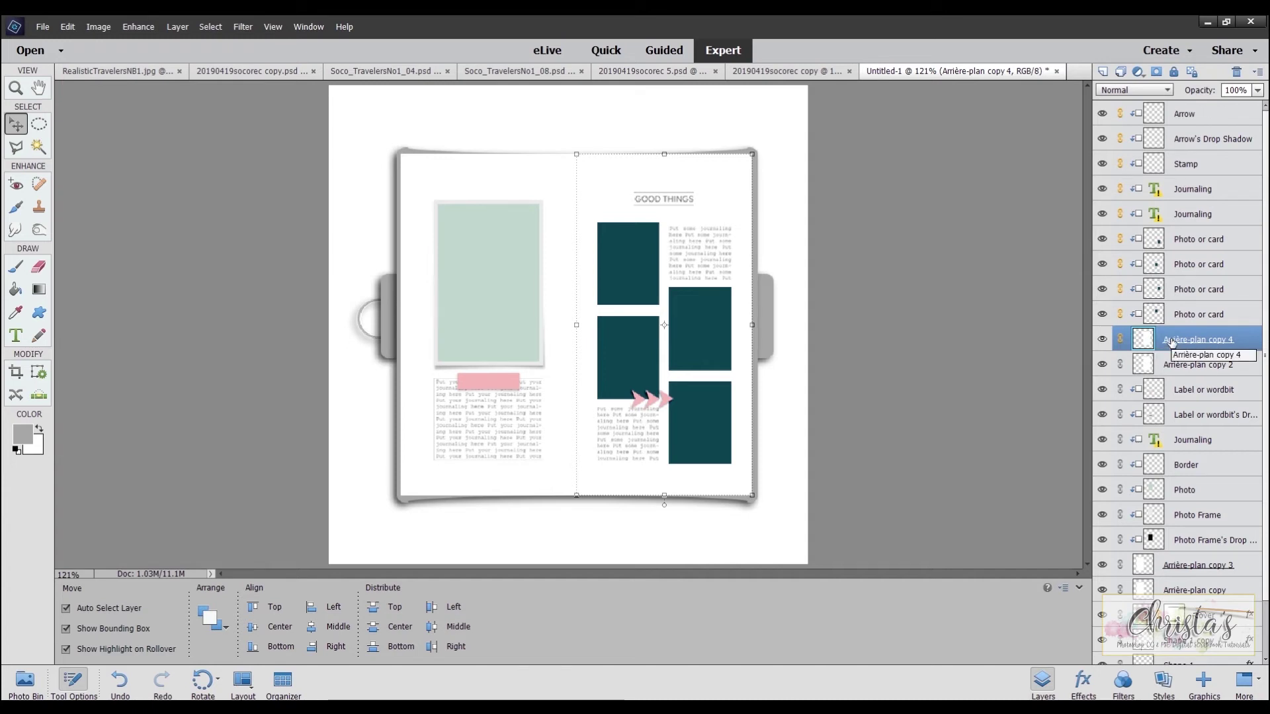
- Apply the Low drop shadow to Arrière-plan copy 4 and set its distance to 1 px
left_click(1164, 681)
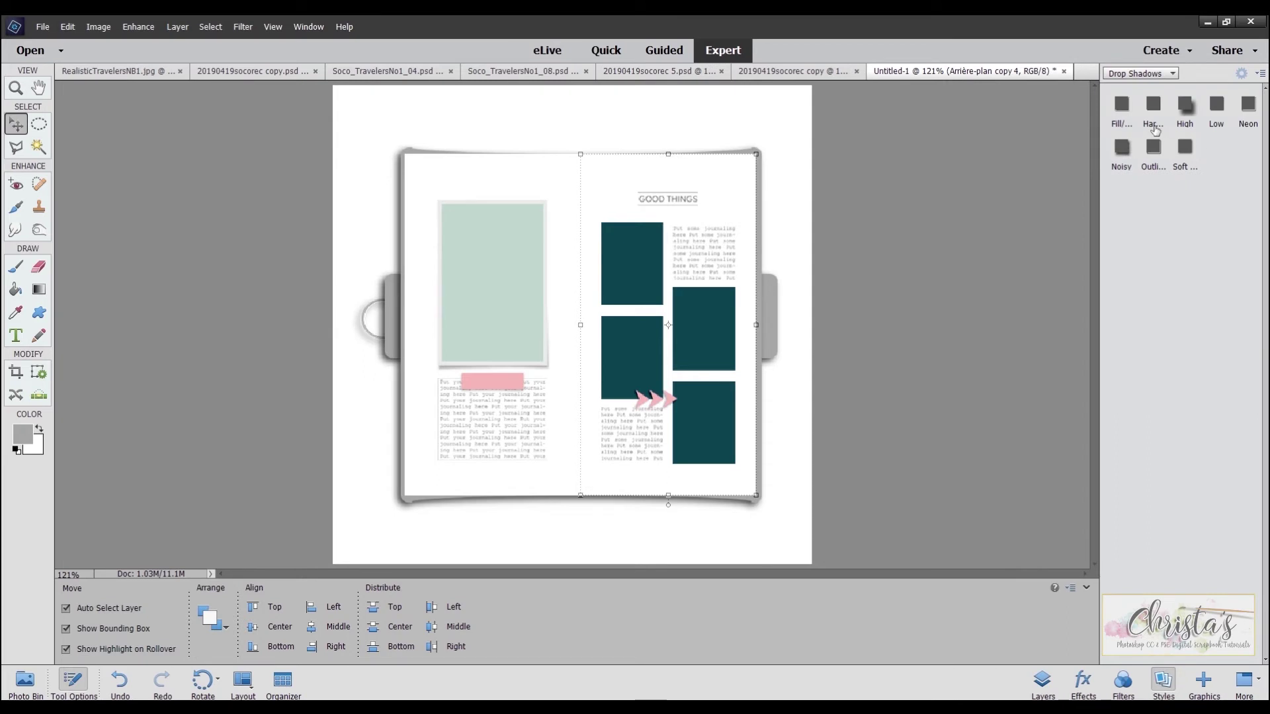
left_click(1216, 106)
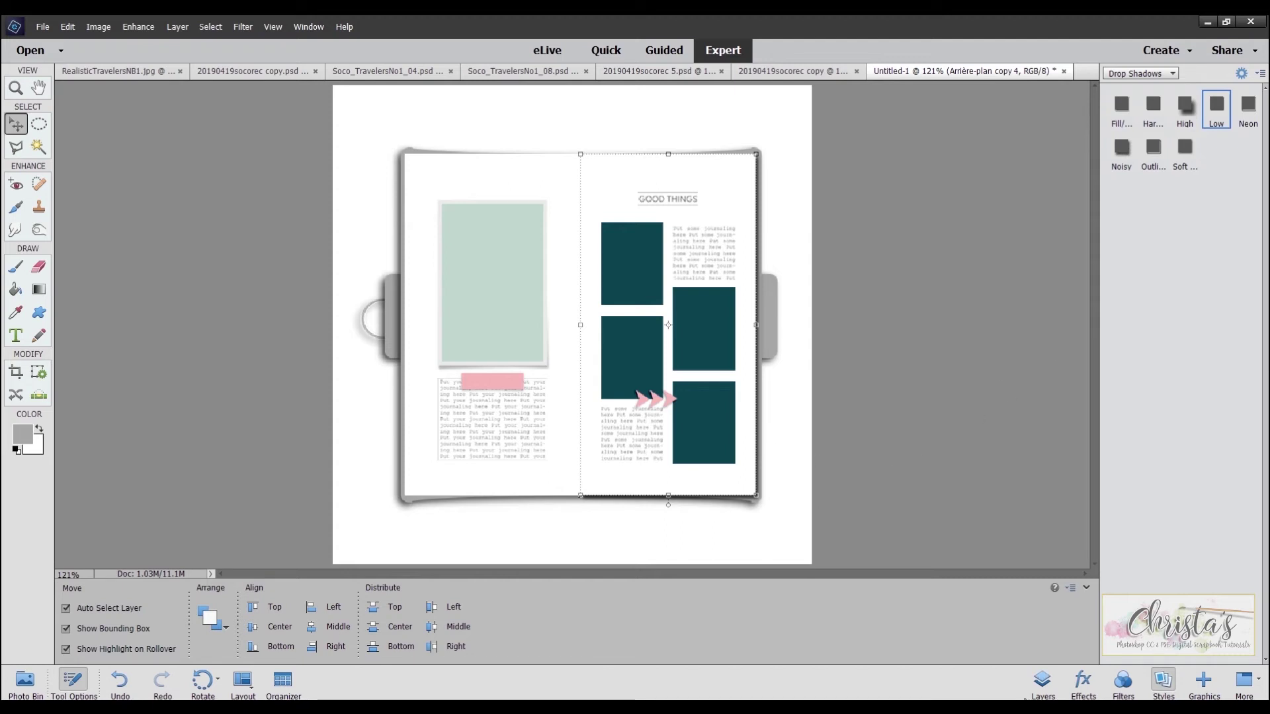
left_click(1040, 679)
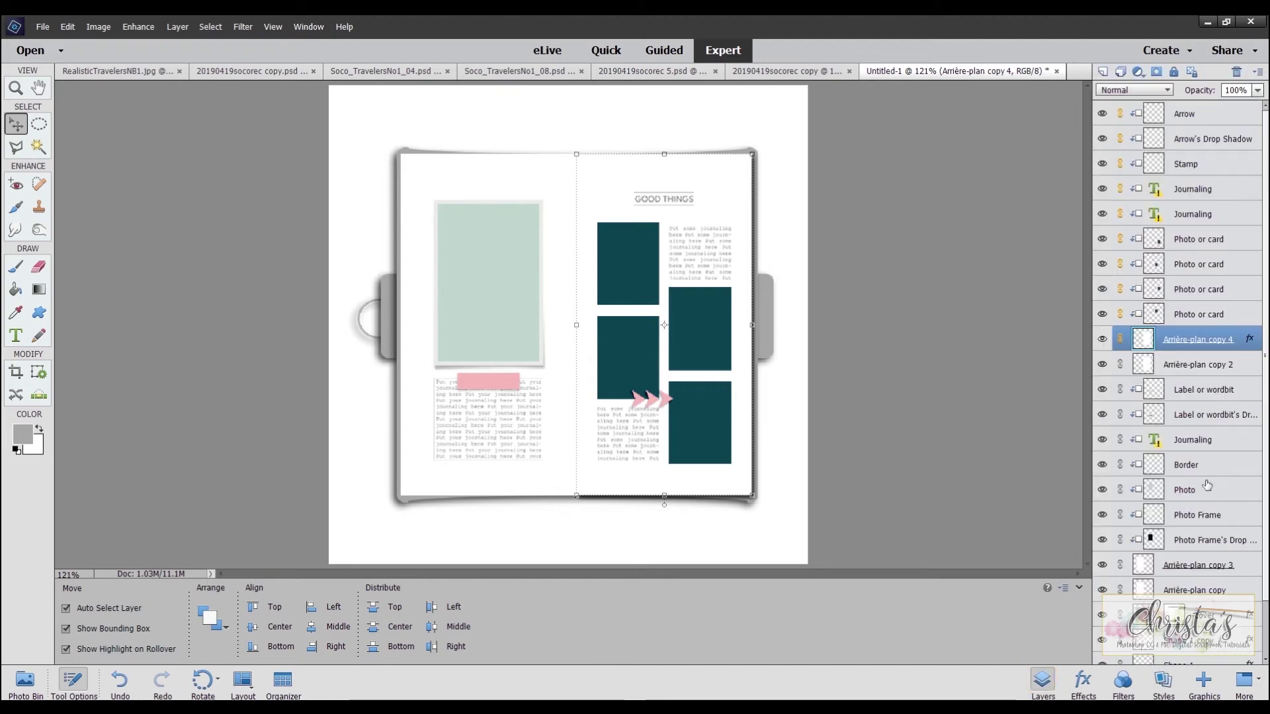
double_click(1249, 340)
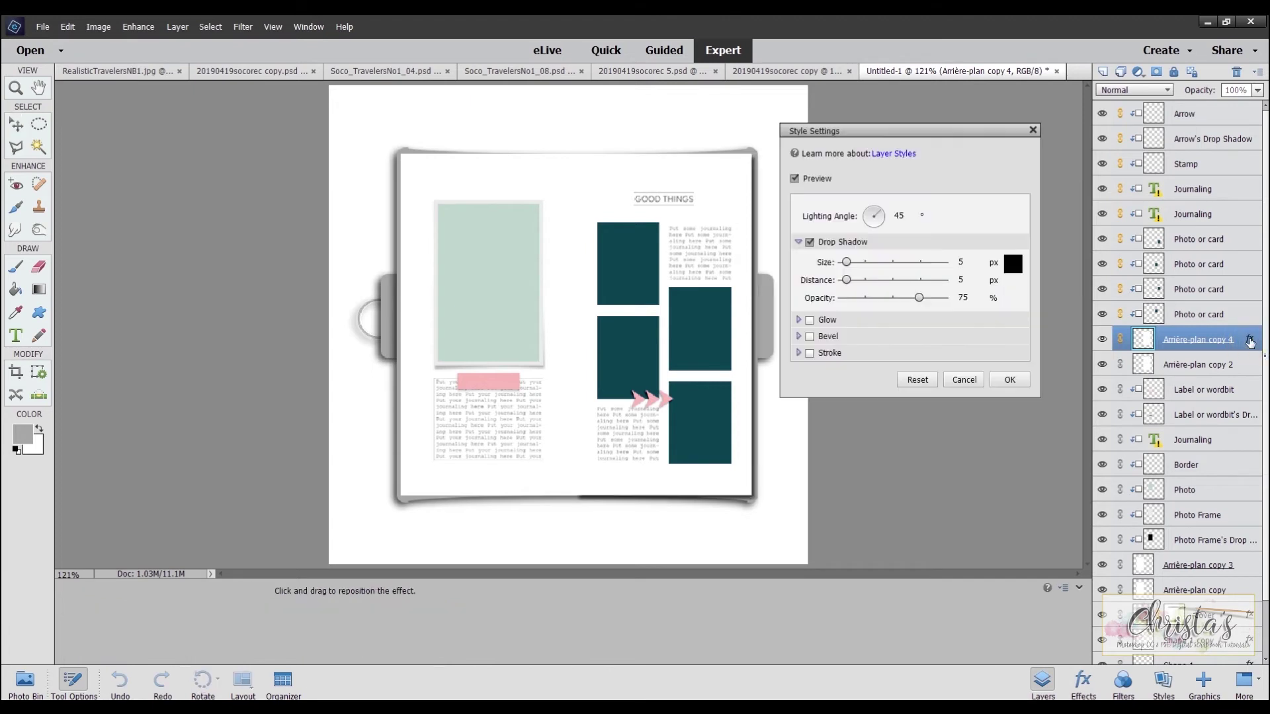
left_click_drag(848, 262, 844, 281)
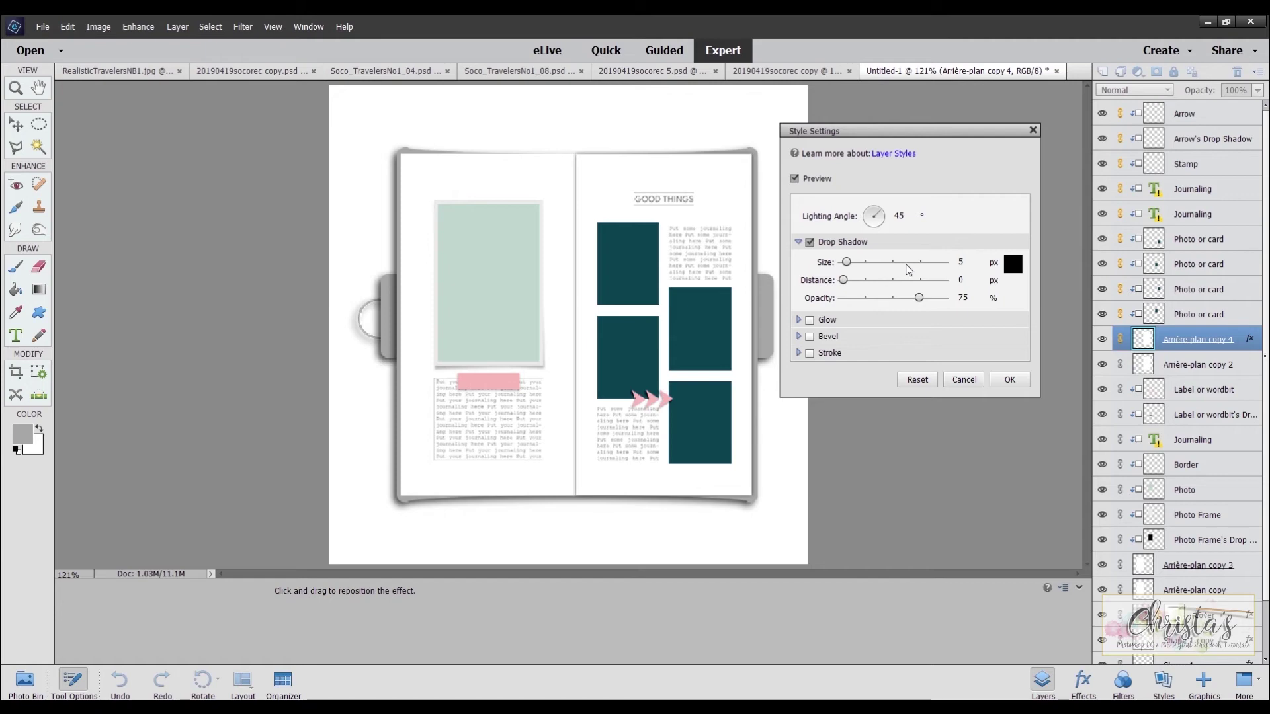
left_click_drag(843, 280, 845, 280)
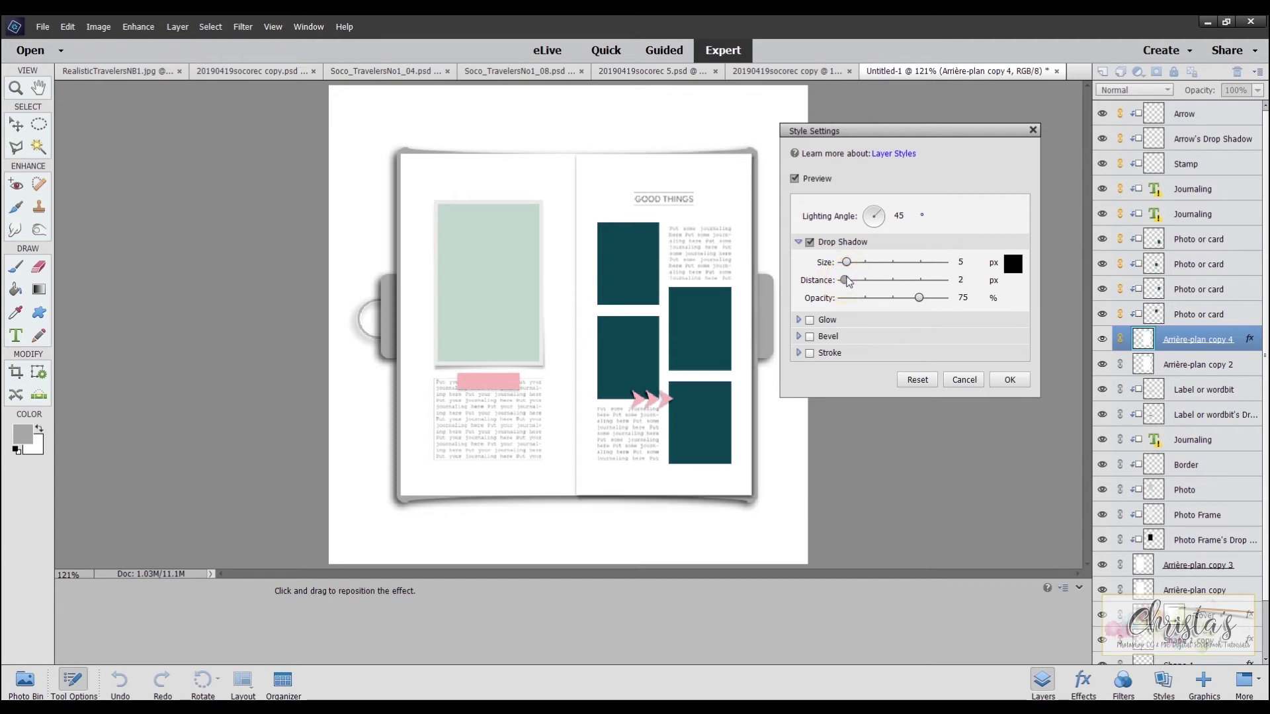
left_click(952, 279)
type("1")
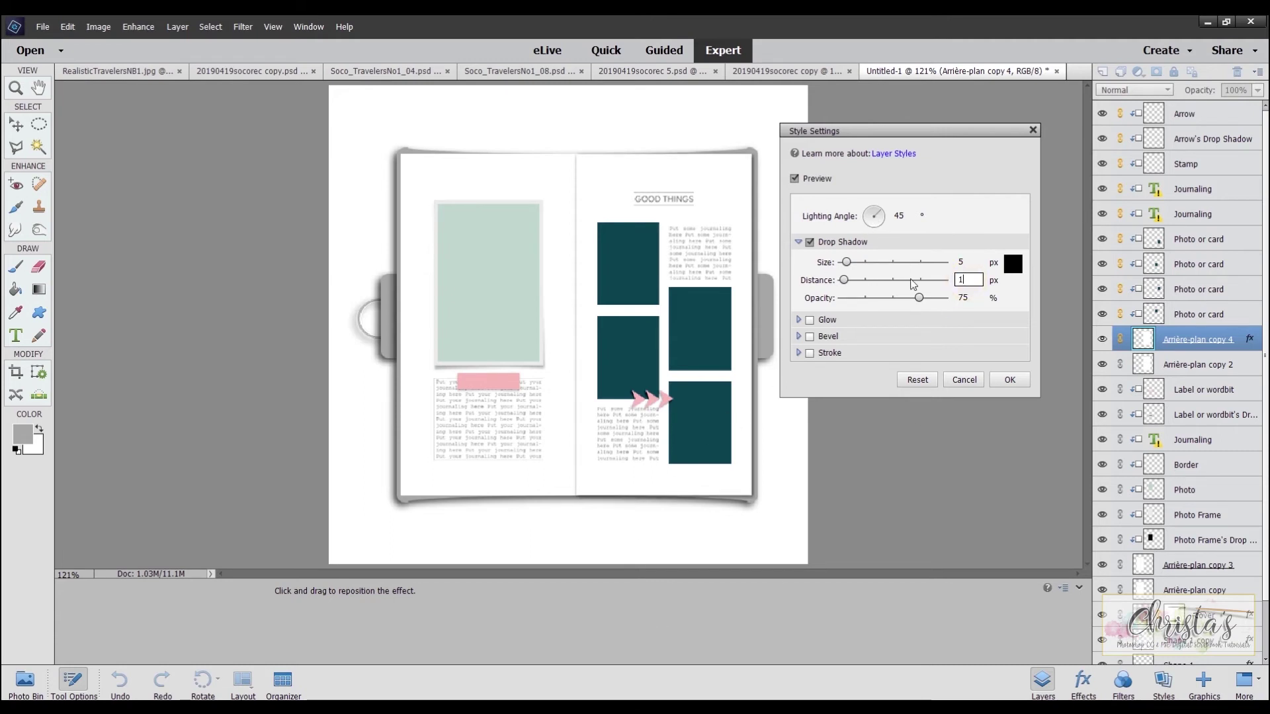
left_click(1010, 380)
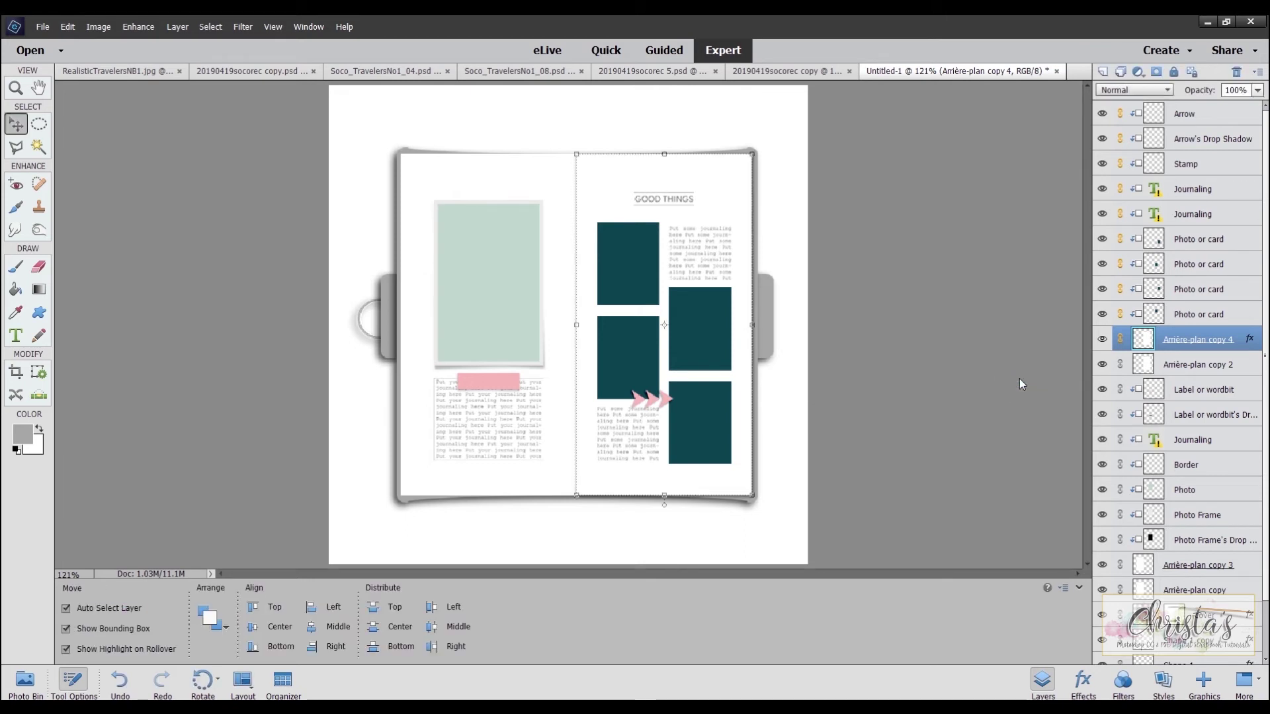
- Distort Arrière-plan copy 2, pulling its top-right and bottom-right corners slightly down
left_click(1182, 364)
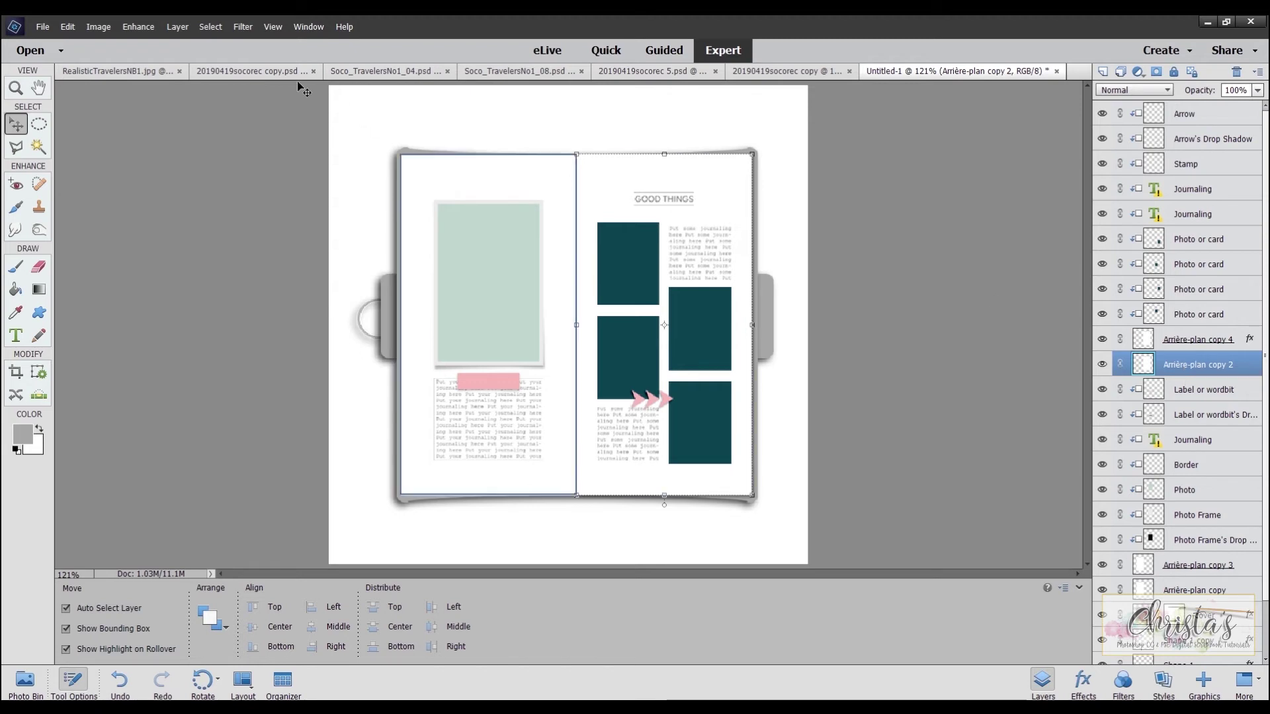
left_click(99, 27)
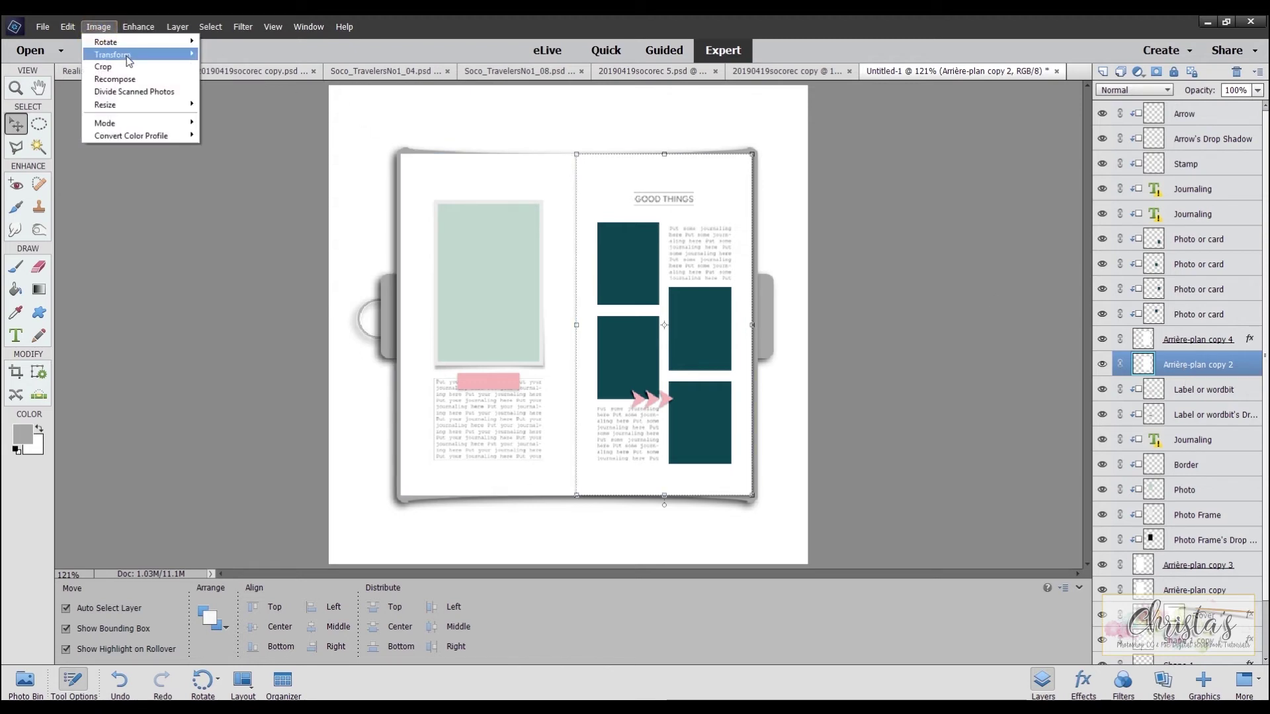
mouse_move(129, 55)
left_click(250, 80)
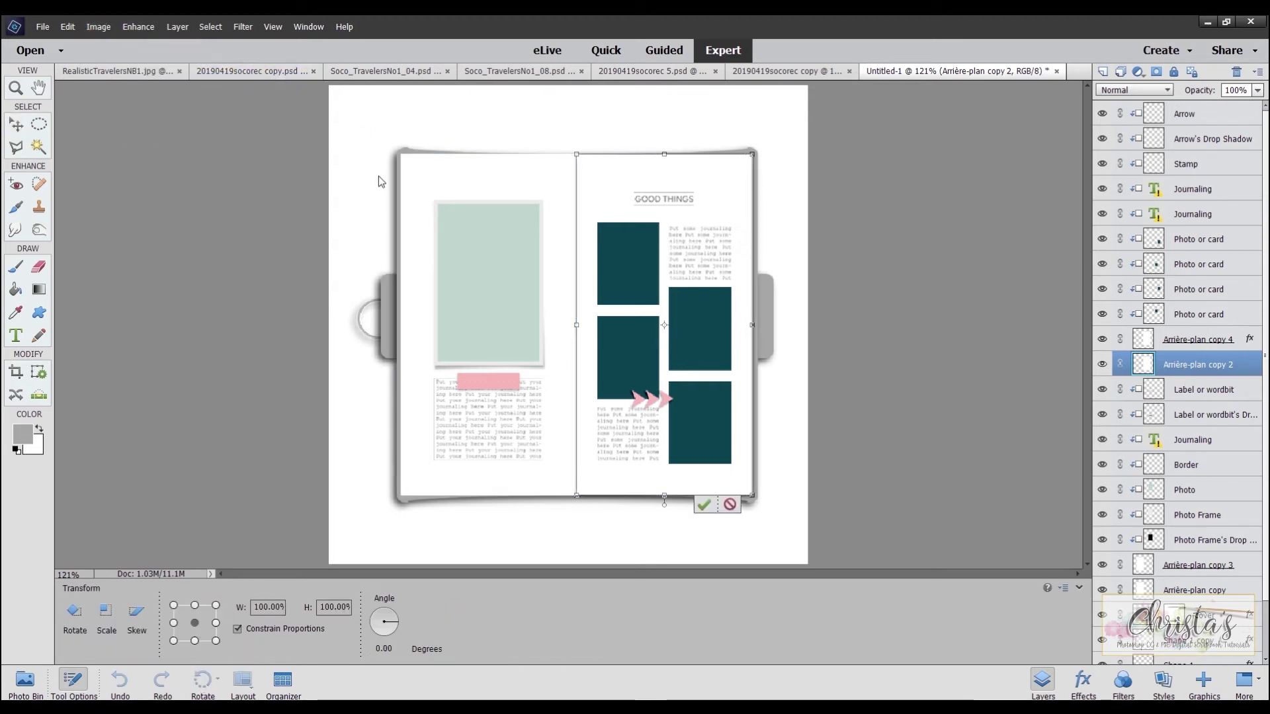
left_click_drag(753, 497, 754, 501)
left_click_drag(754, 154, 757, 161)
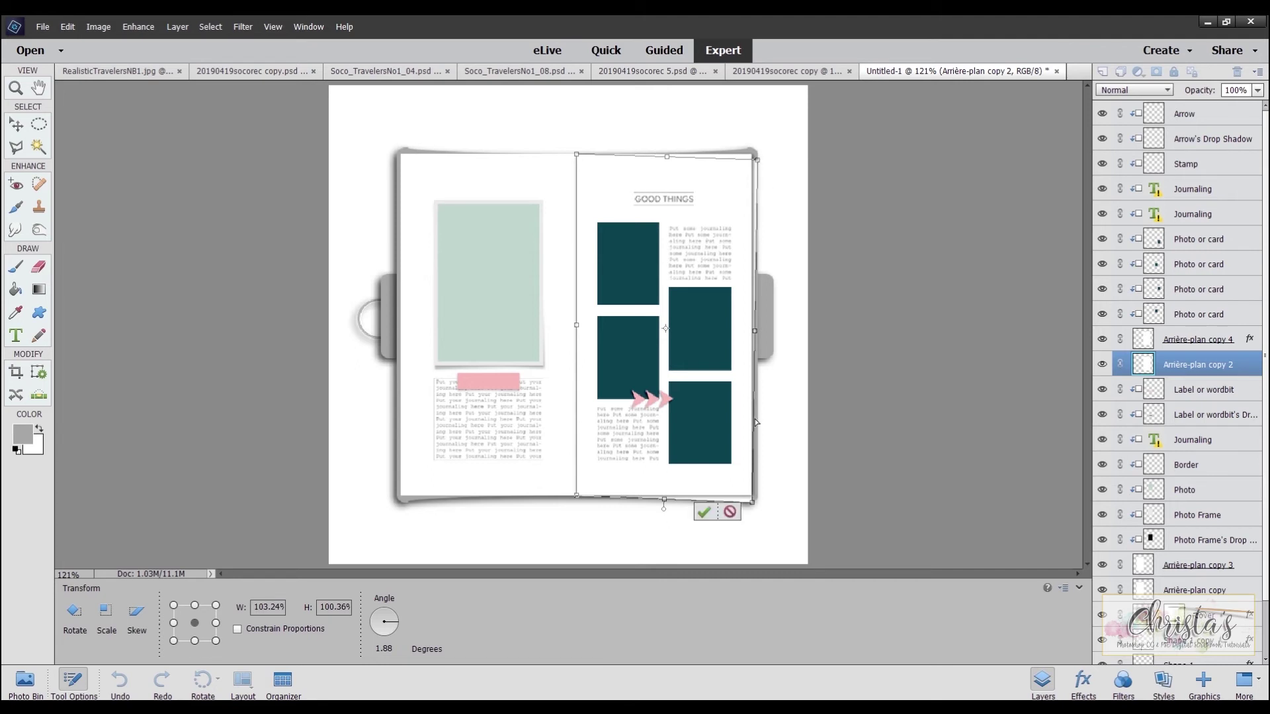
left_click(701, 511)
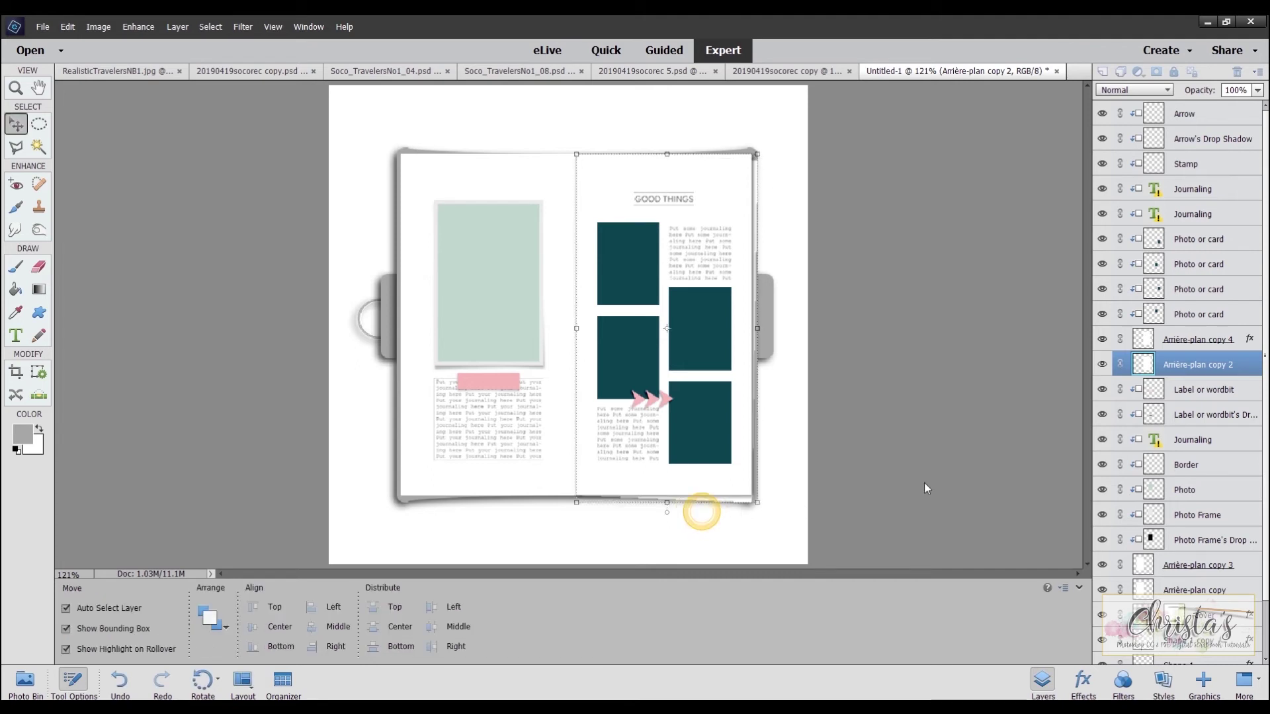
left_click(882, 423)
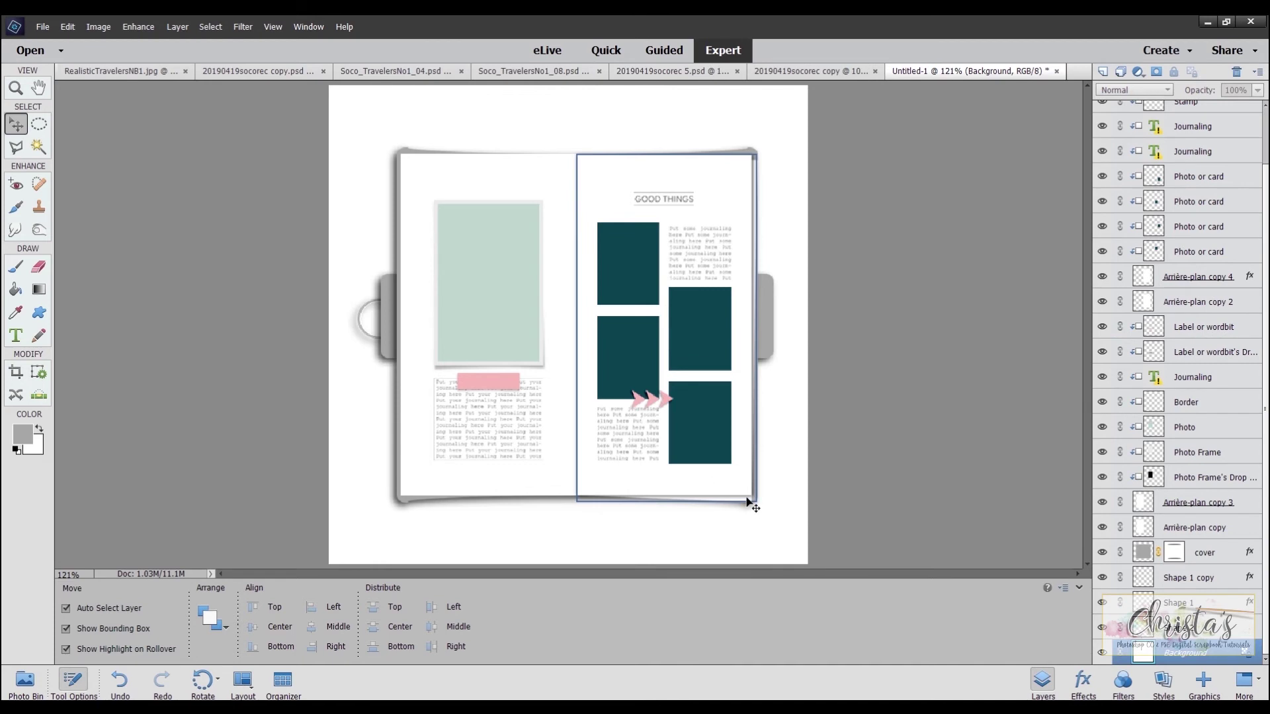
left_click(1252, 303)
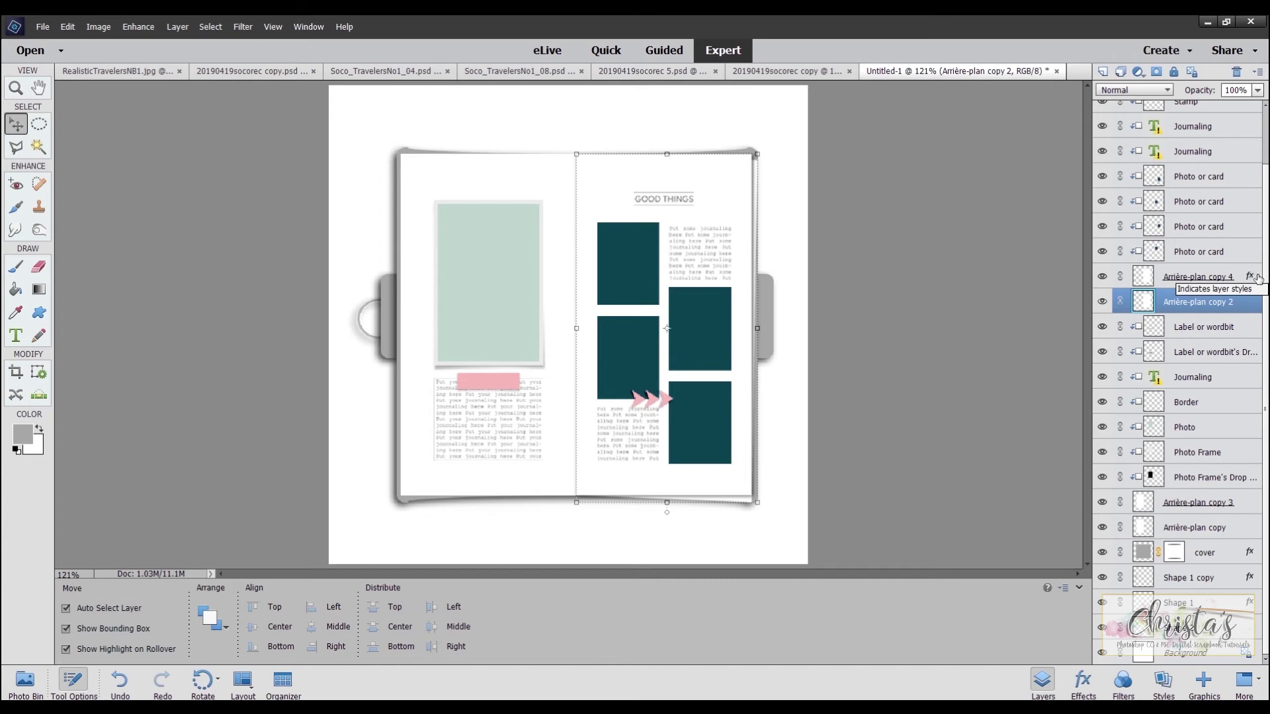
left_click(1249, 276)
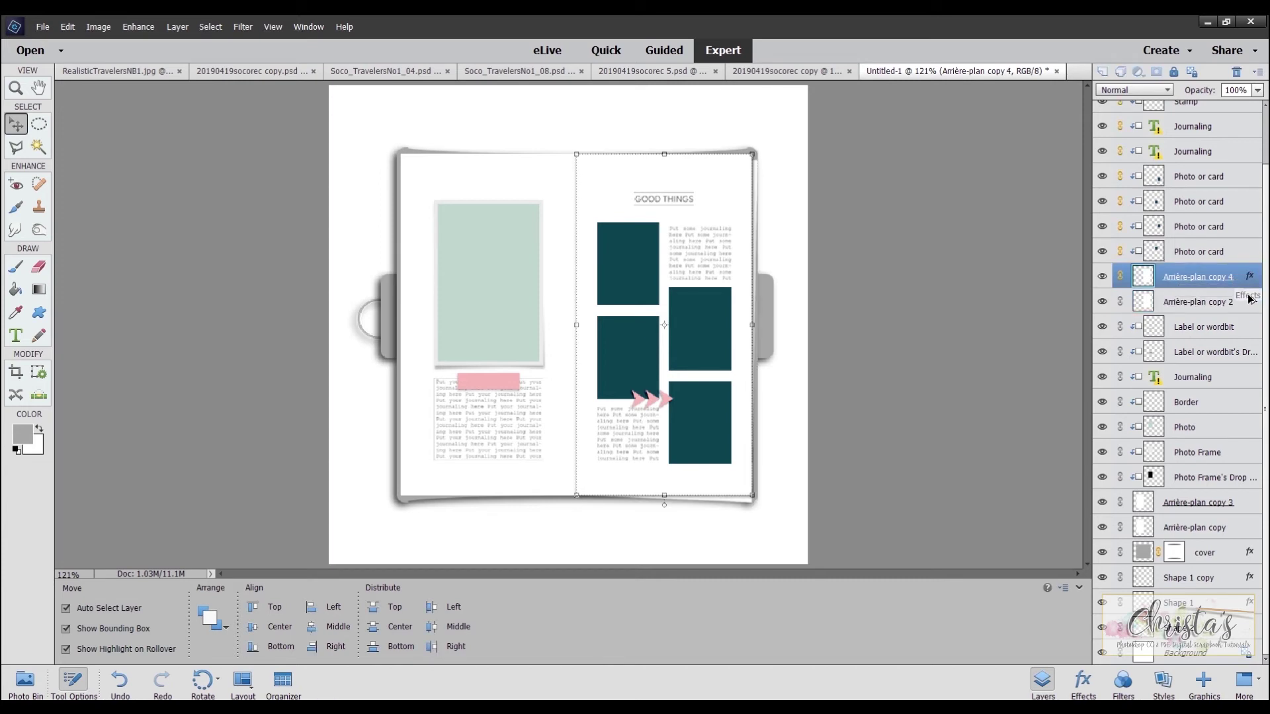
left_click_drag(1248, 305, 1248, 305)
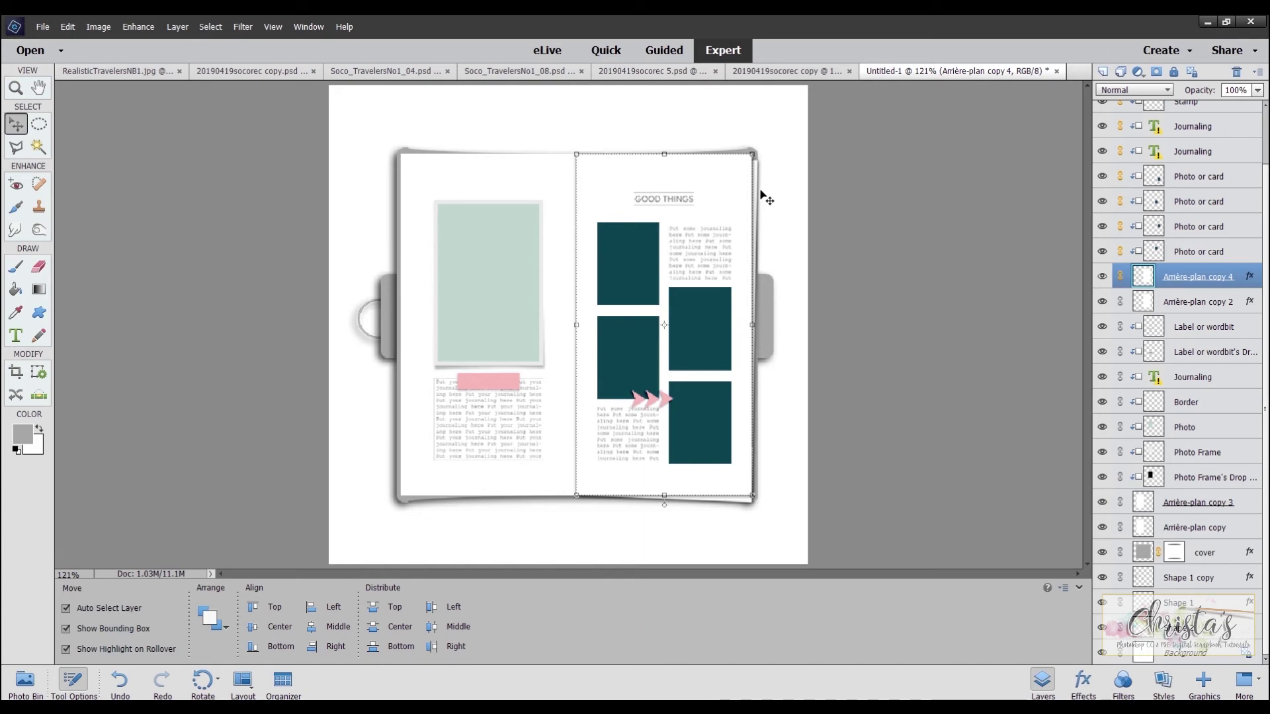
left_click(878, 242)
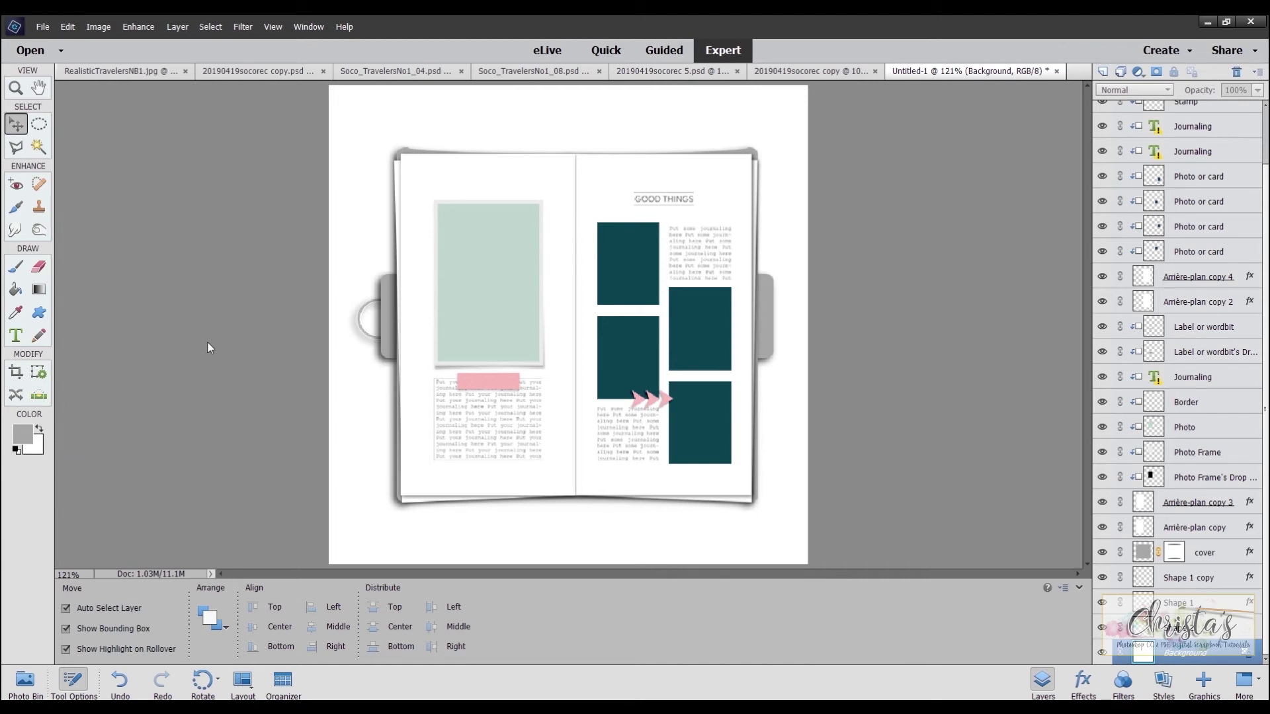
- Set black foreground, pick the Foreground to Transparent gradient, and select the Label or wordbit layer
key("d")
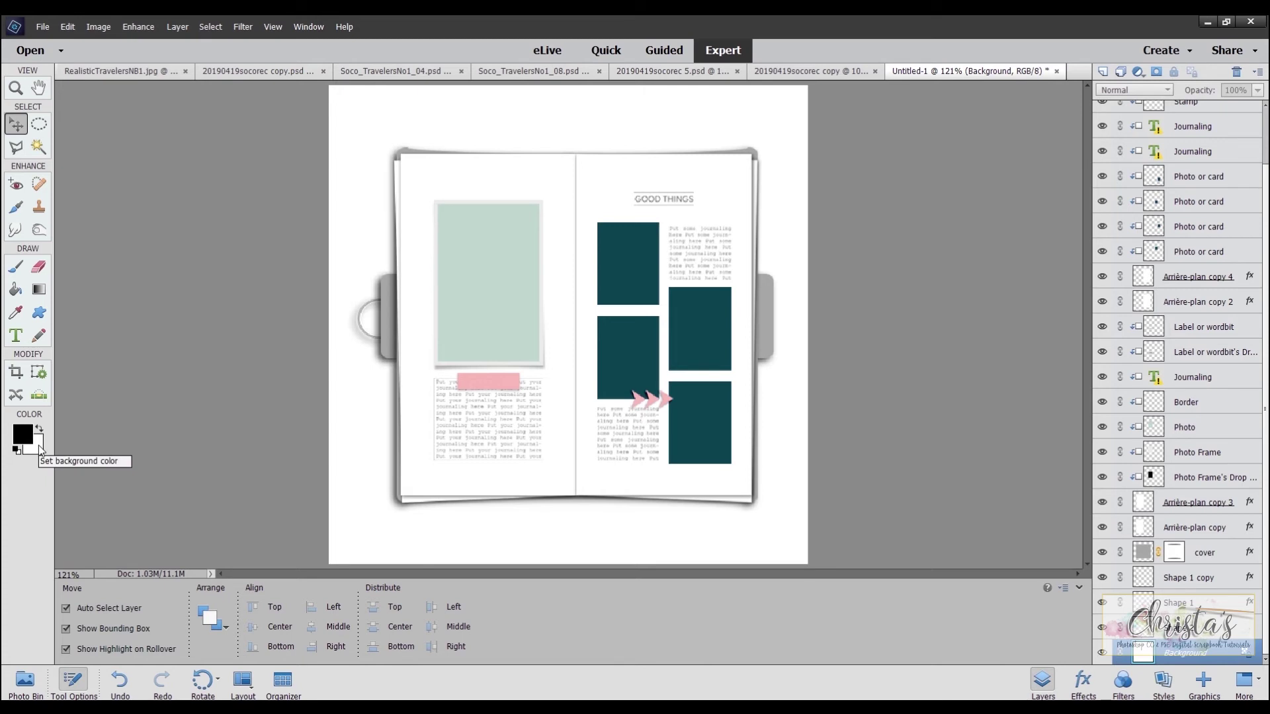
left_click(40, 293)
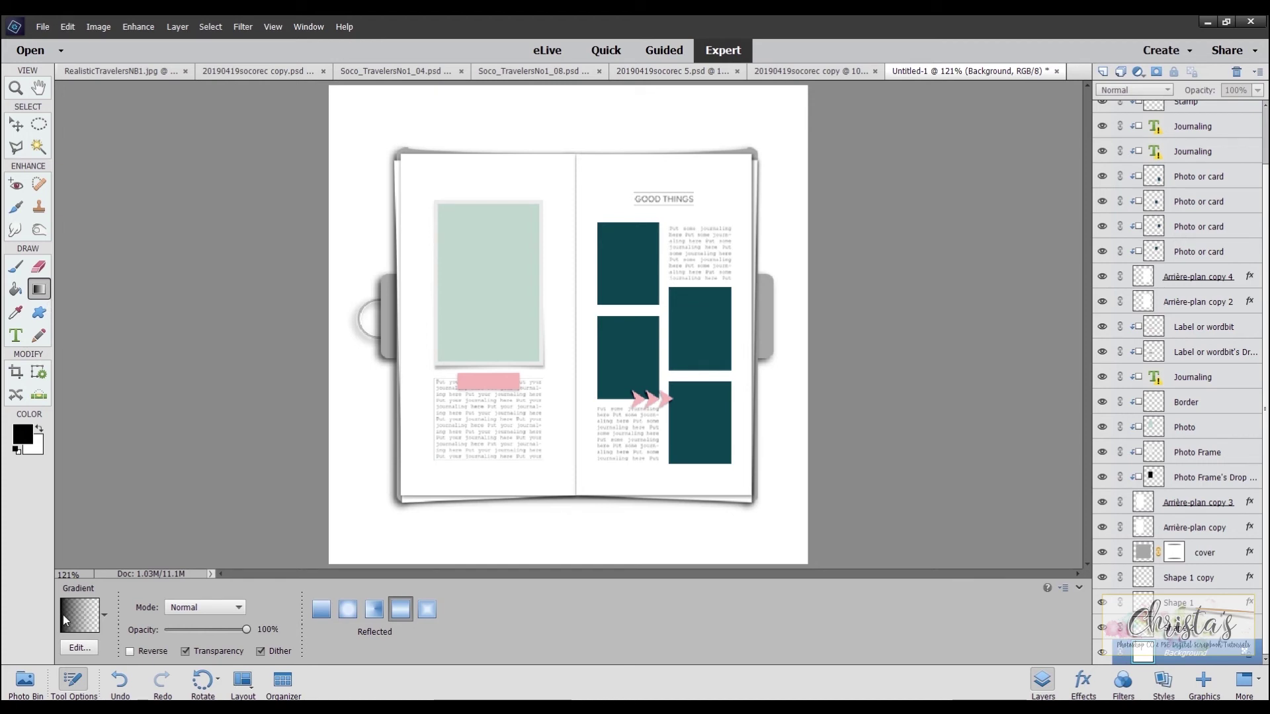
left_click(104, 613)
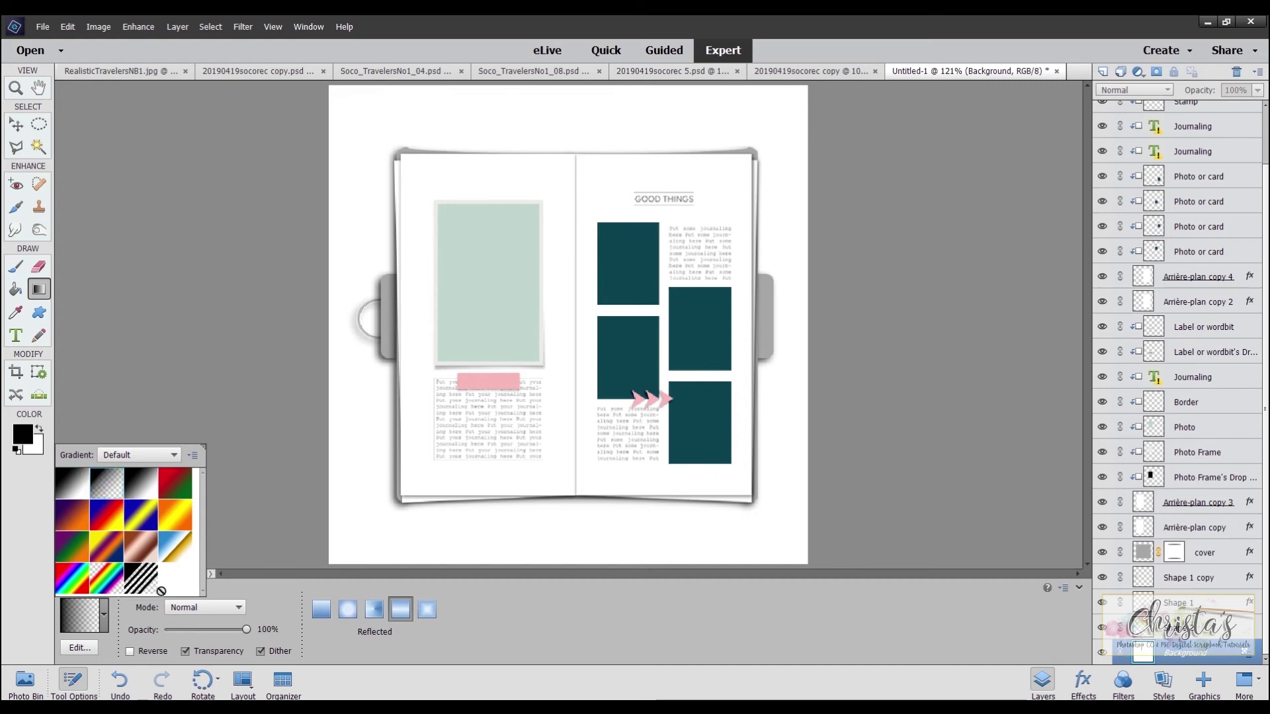
double_click(108, 488)
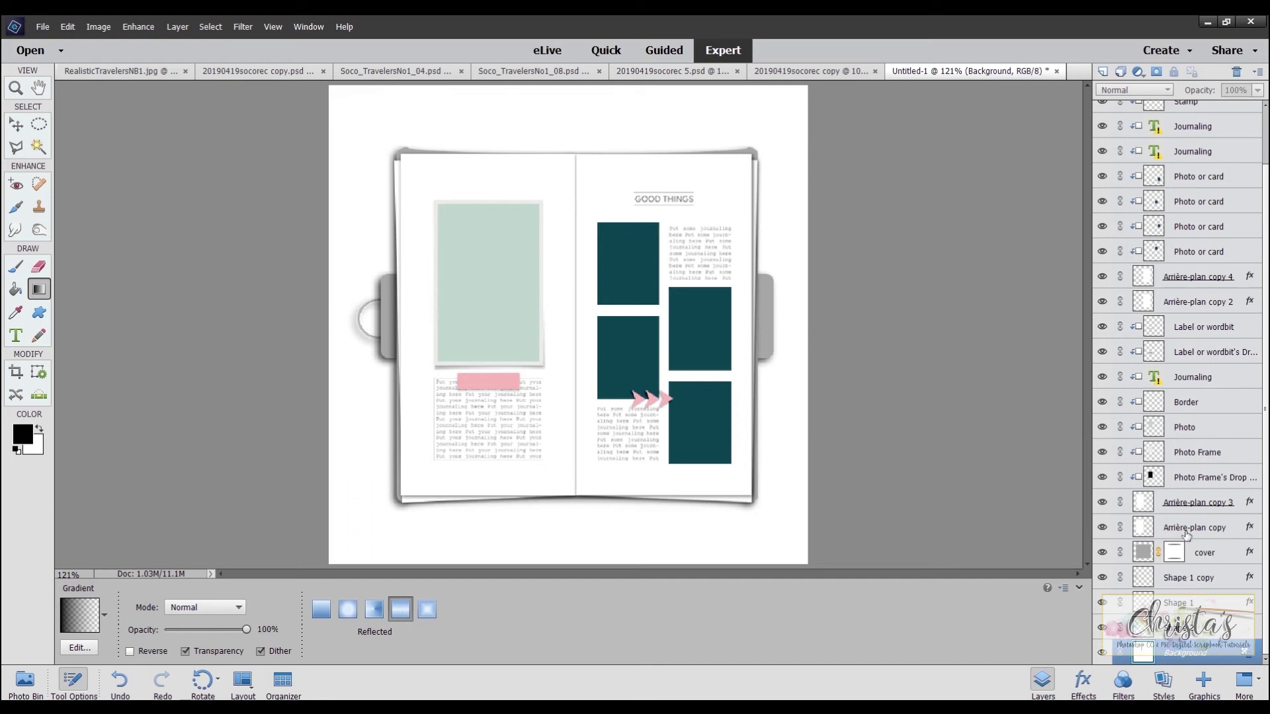
left_click(1178, 324)
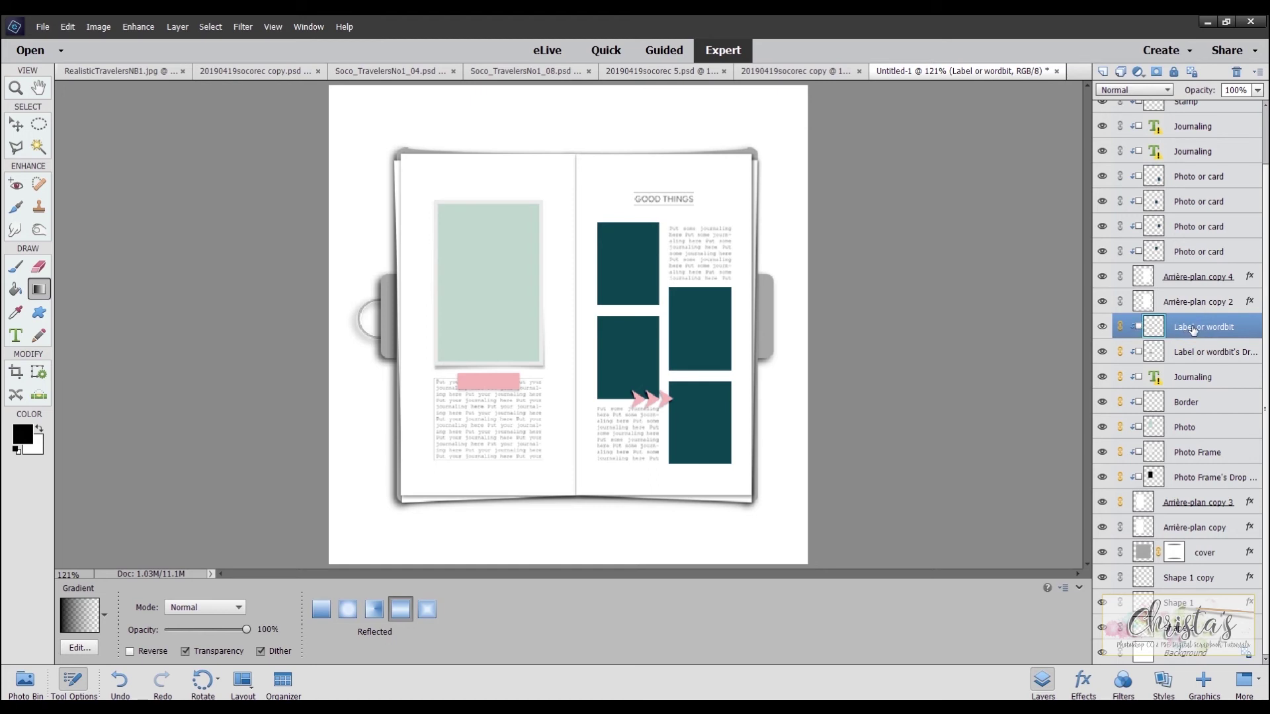
- Add a clipped Layer 1 with a gradient shadow across the left spine at 82% opacity
left_click(1102, 71)
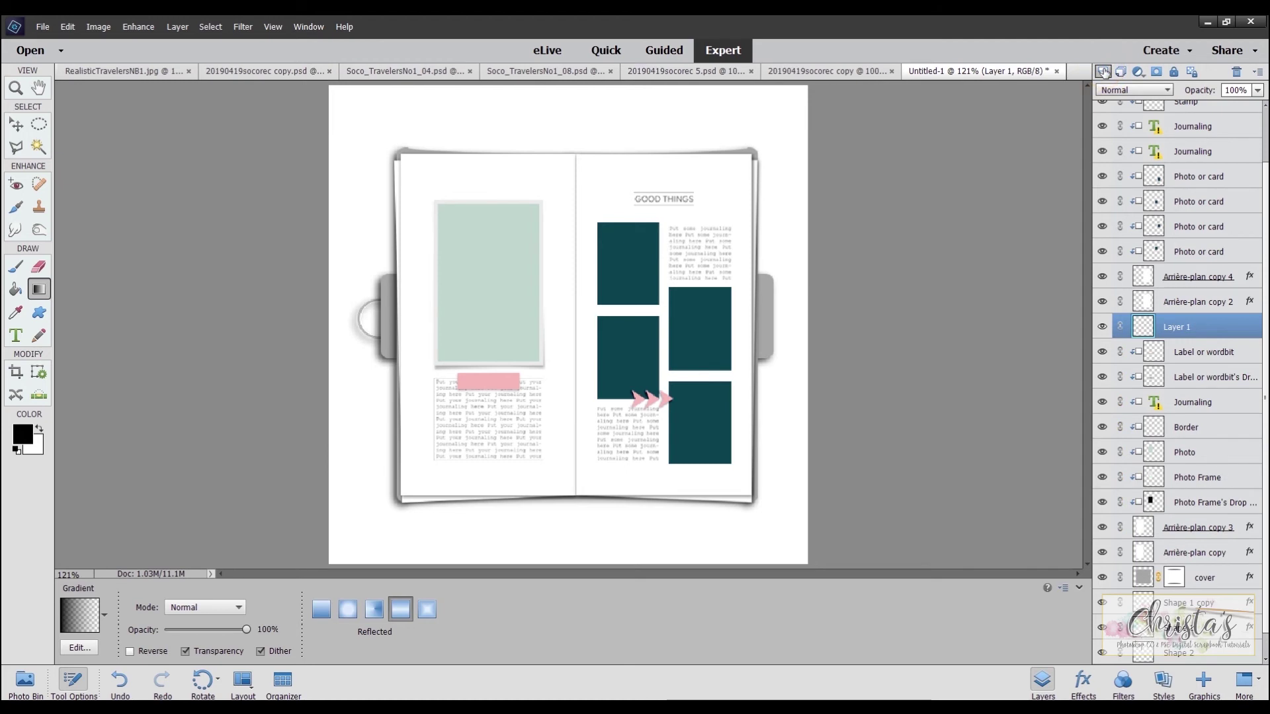
right_click(1193, 327)
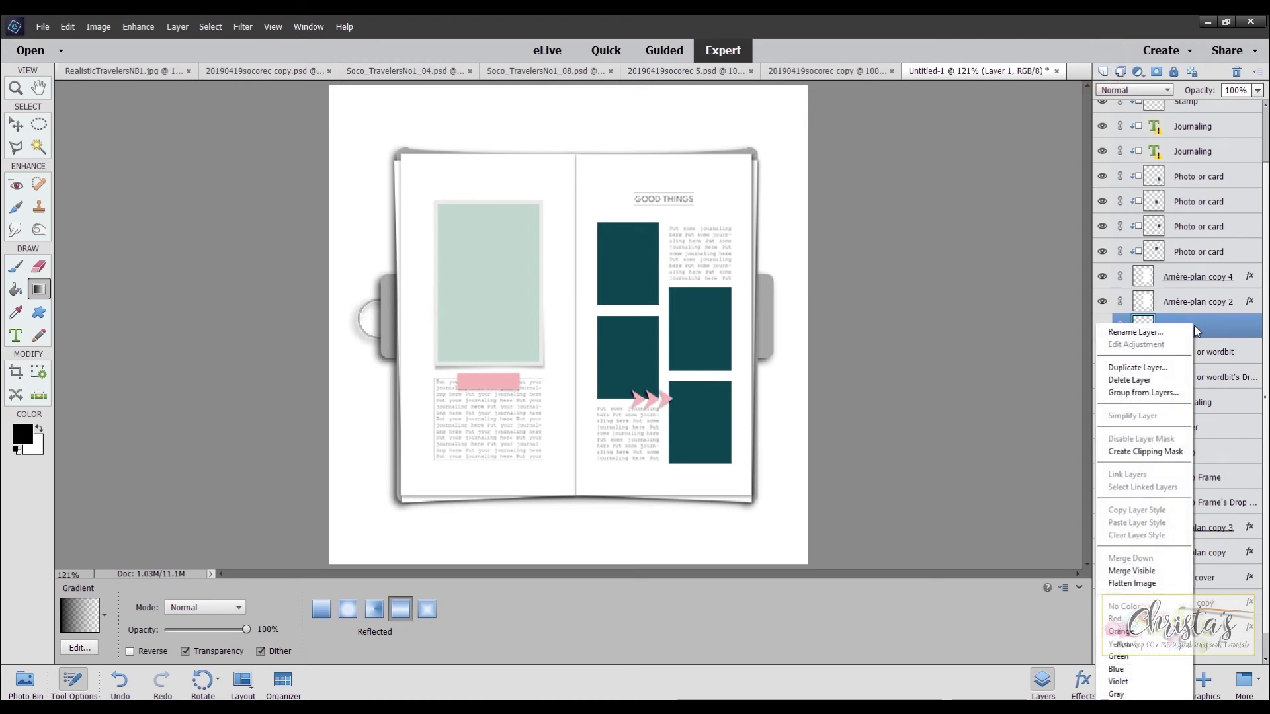
left_click(1164, 454)
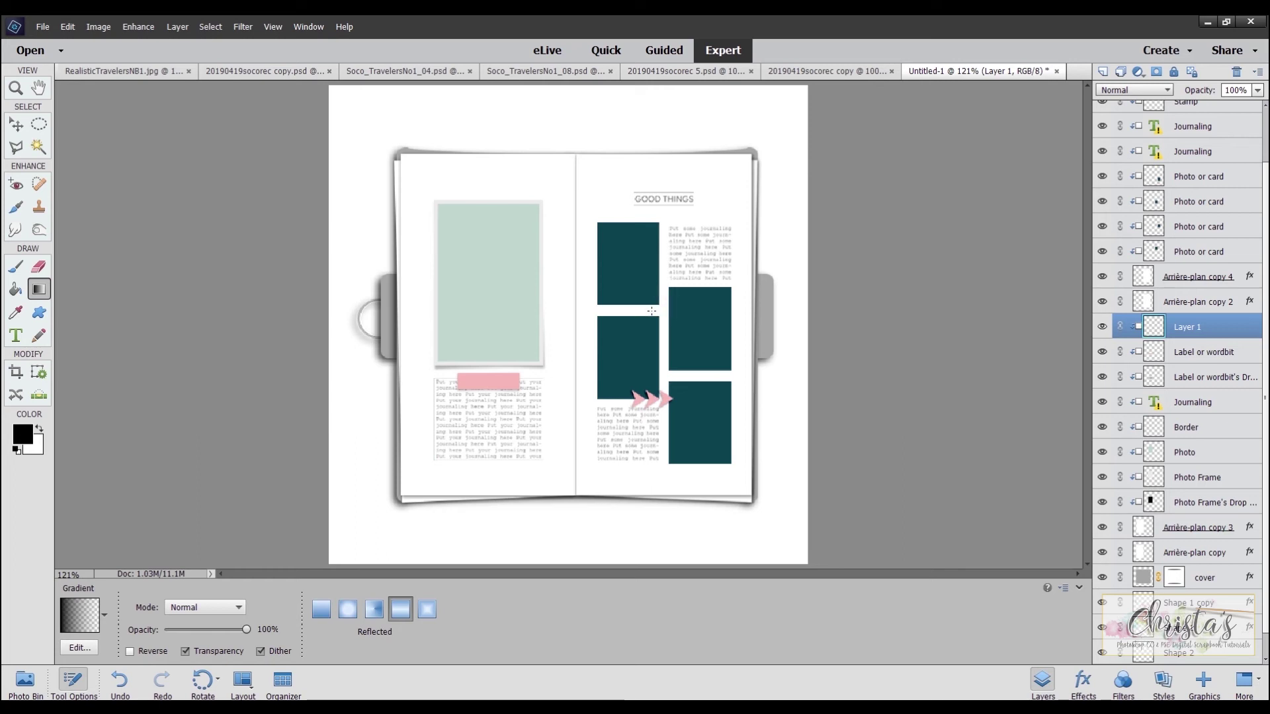
left_click_drag(636, 312, 509, 308)
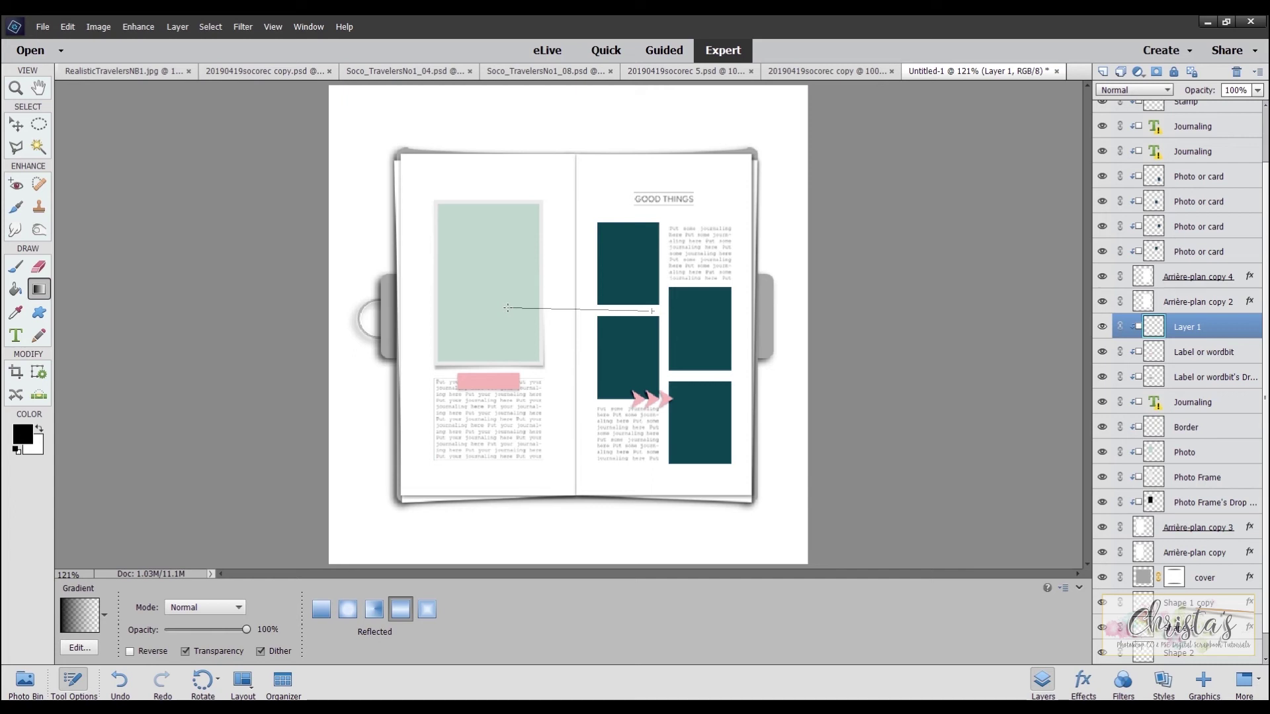
left_click_drag(508, 309, 506, 308)
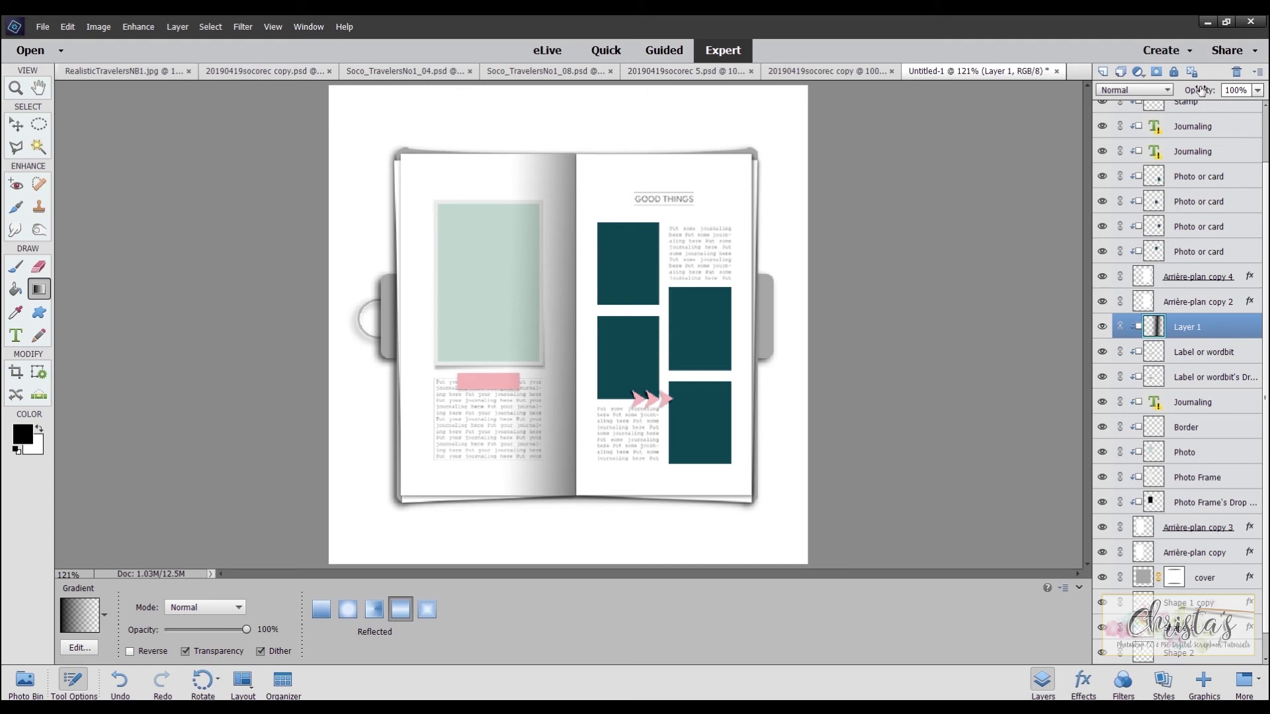
left_click_drag(1201, 89, 1189, 90)
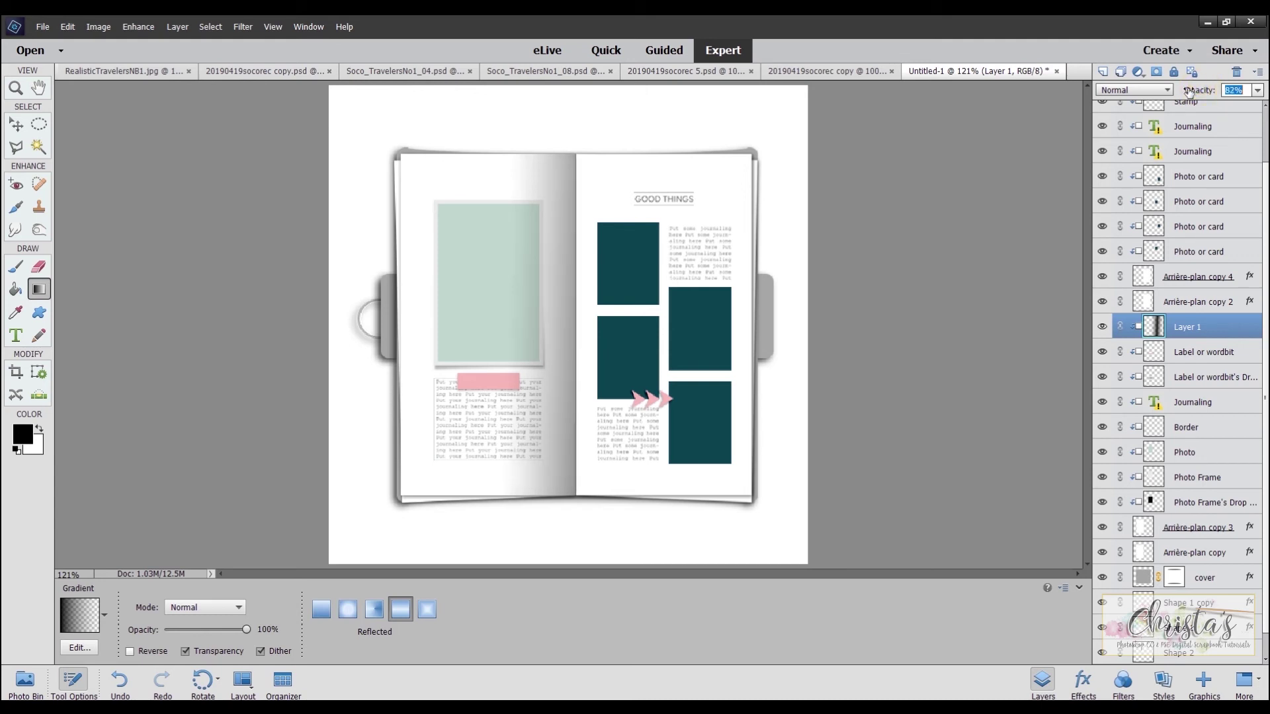
left_click(1231, 90)
- Add a new Layer 2 above Arrow and clip it to the layer beneath
scroll(1171, 220, "up", 2)
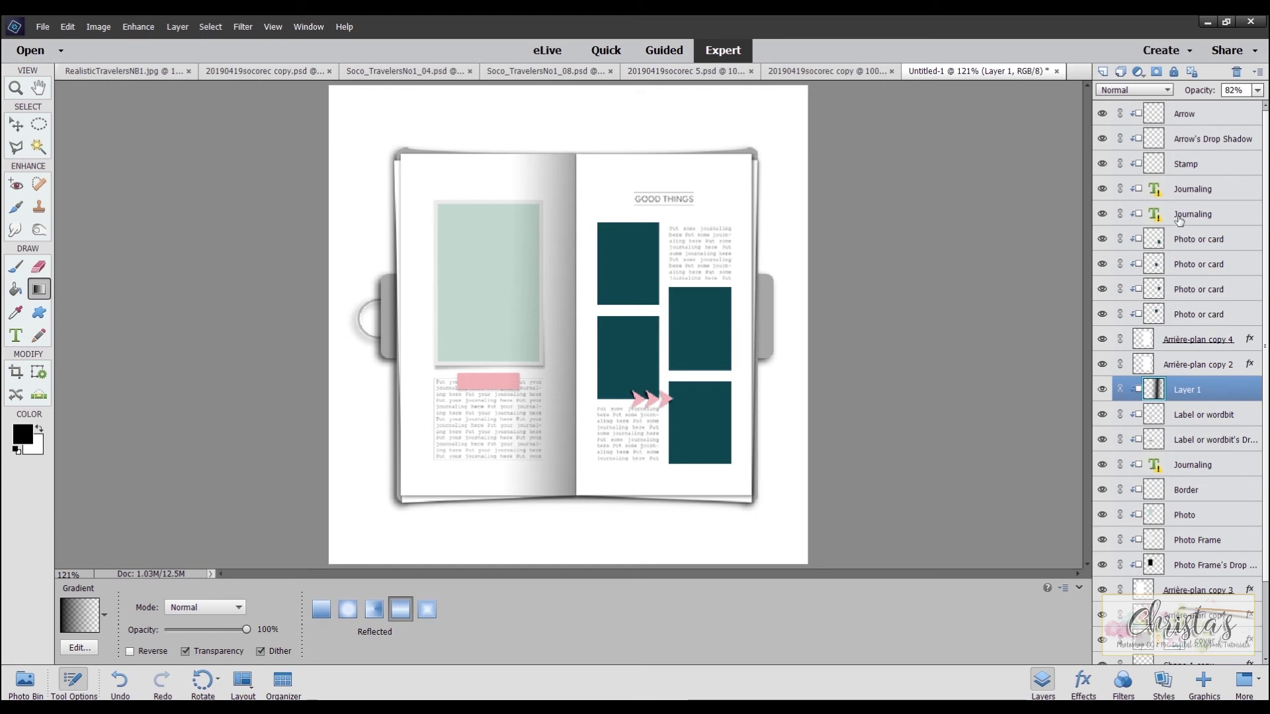
left_click(1185, 116)
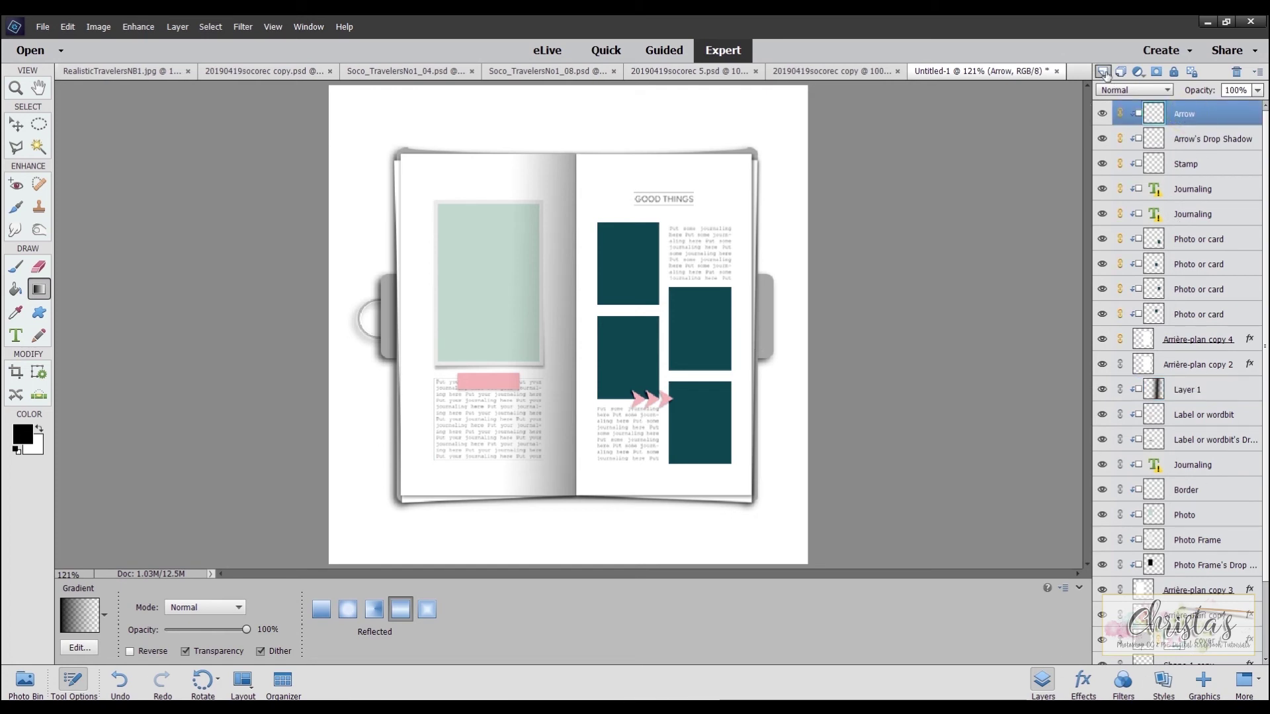
left_click(1102, 72)
right_click(1182, 114)
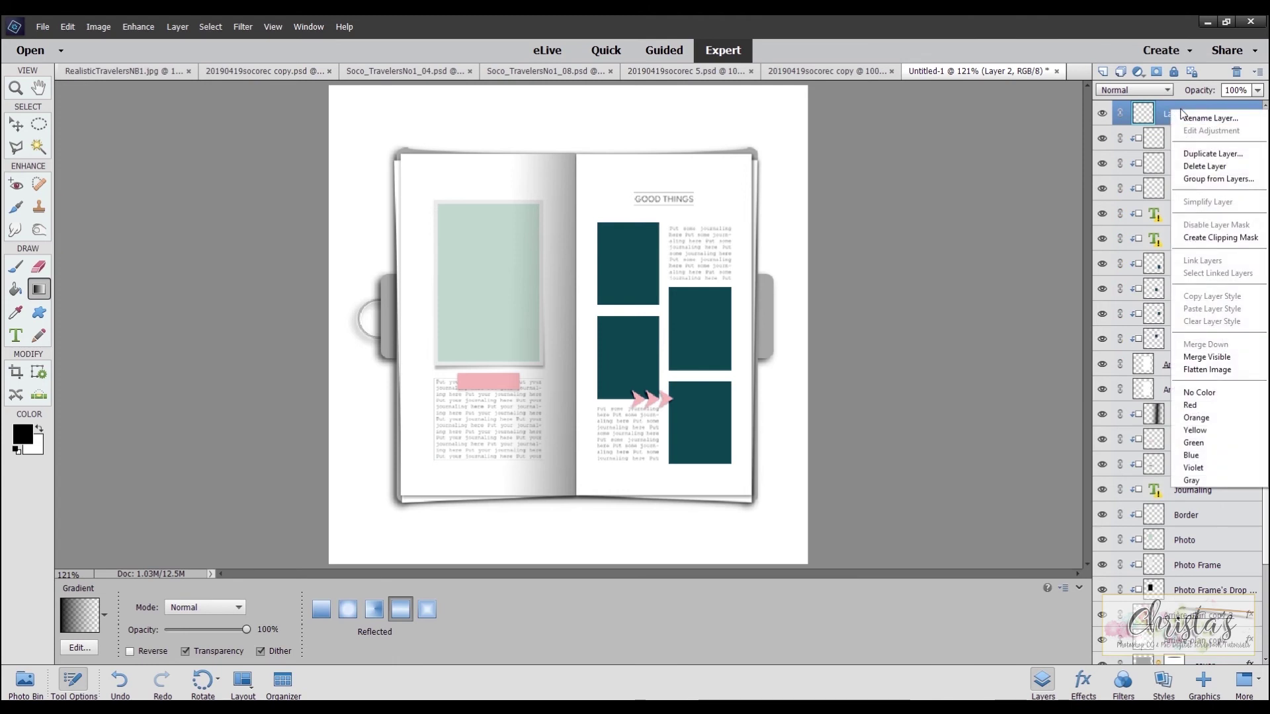
left_click(1212, 238)
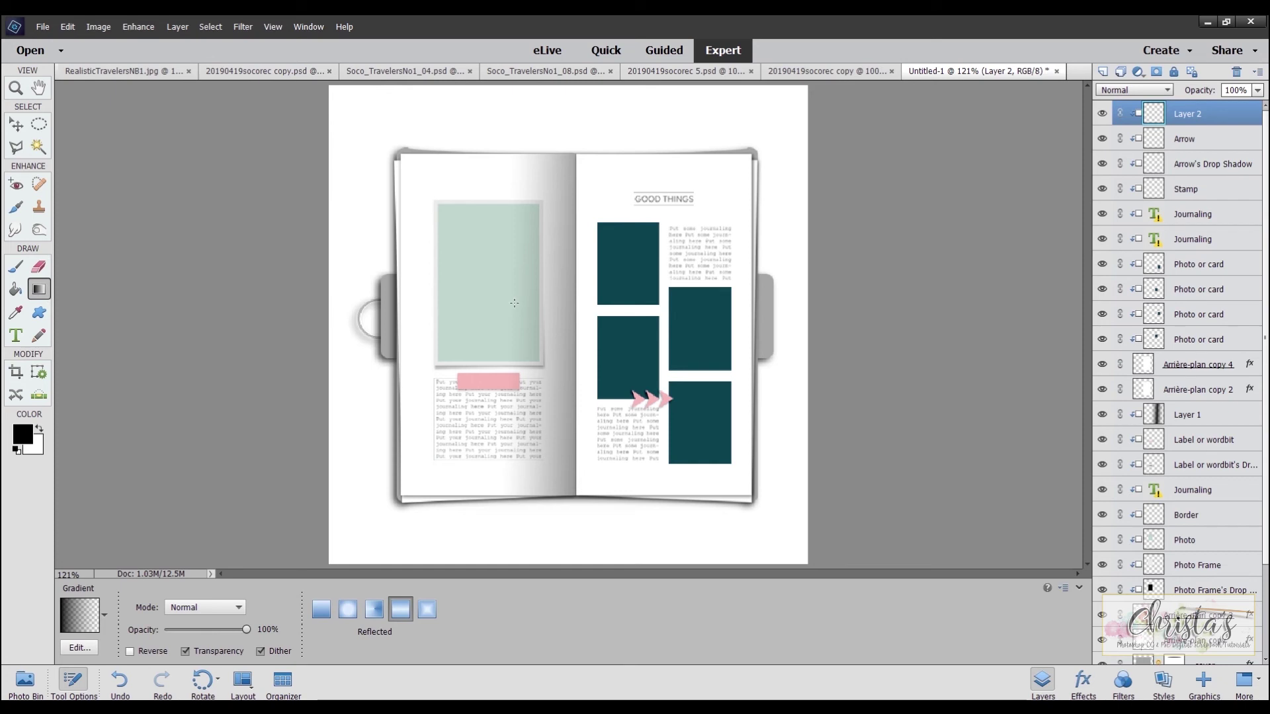
- Drag a gradient across the right page's spine on Layer 2 and lower its opacity to about 67%
left_click_drag(514, 303, 660, 304)
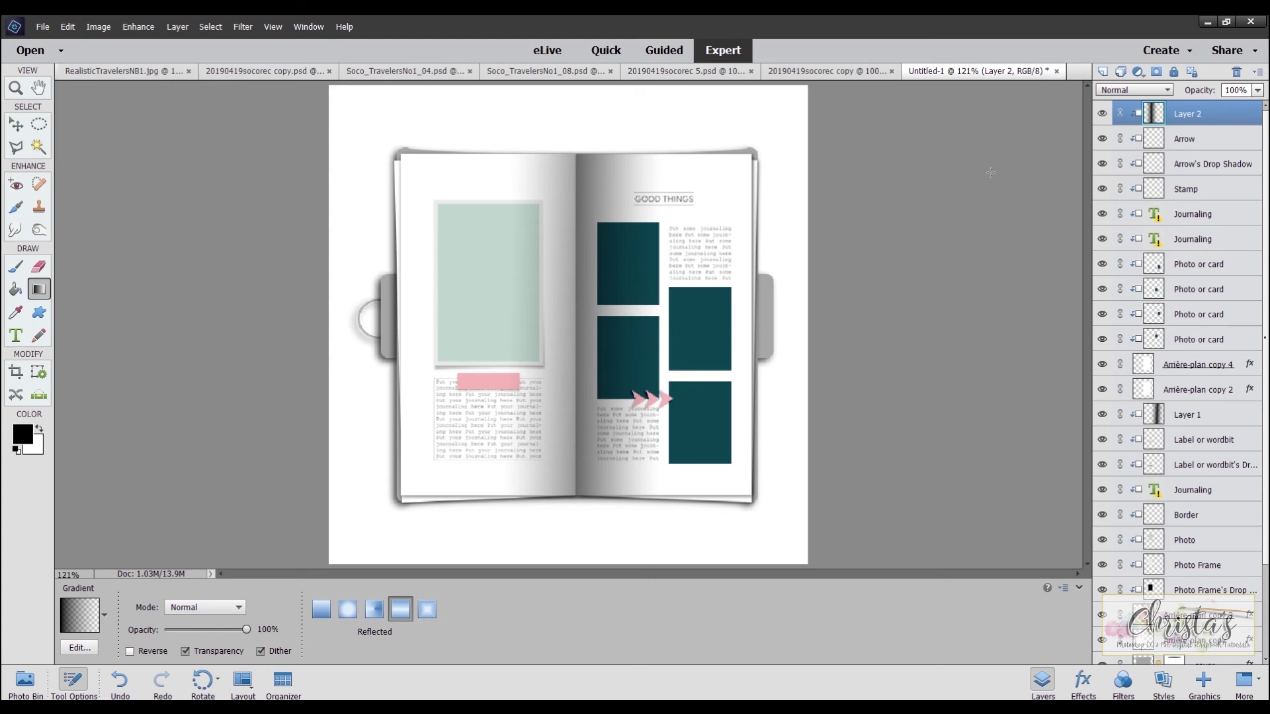
left_click_drag(1203, 92, 1182, 98)
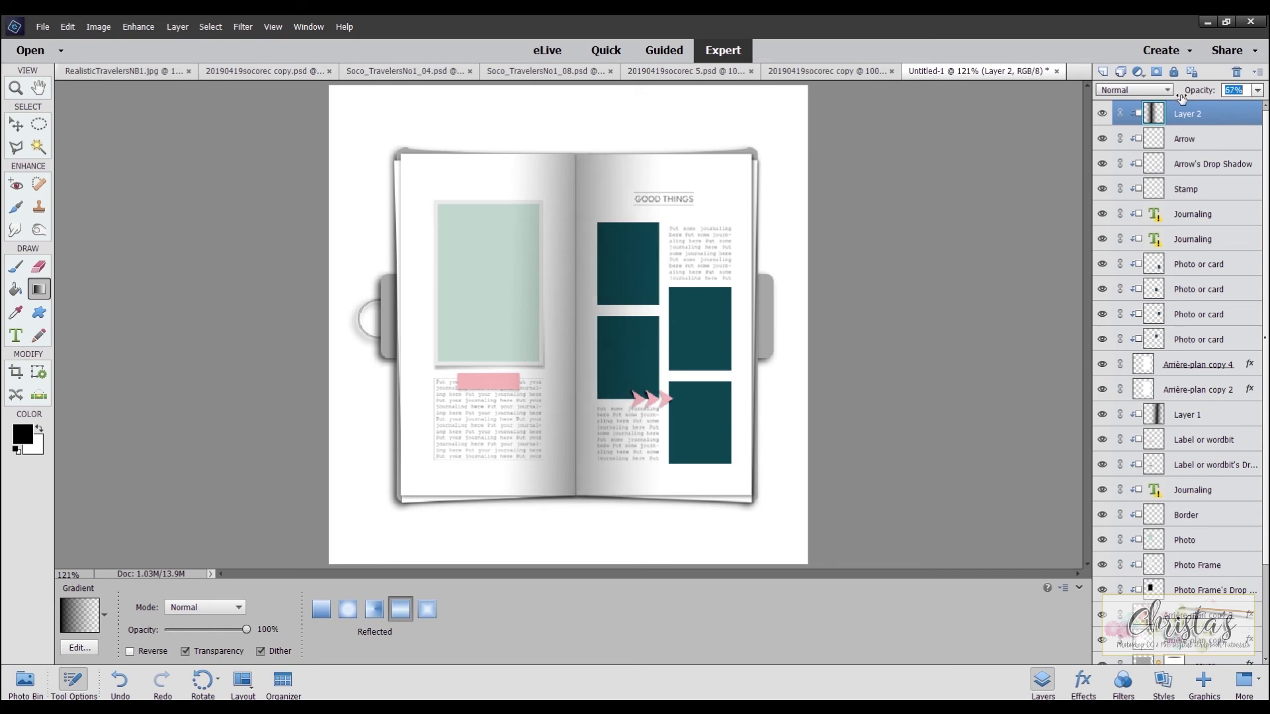
- Set Layer 2's opacity to 66%, compare against Layer 1's 82%, and reselect Layer 2
left_click_drag(1181, 98, 1179, 101)
left_click(1193, 418)
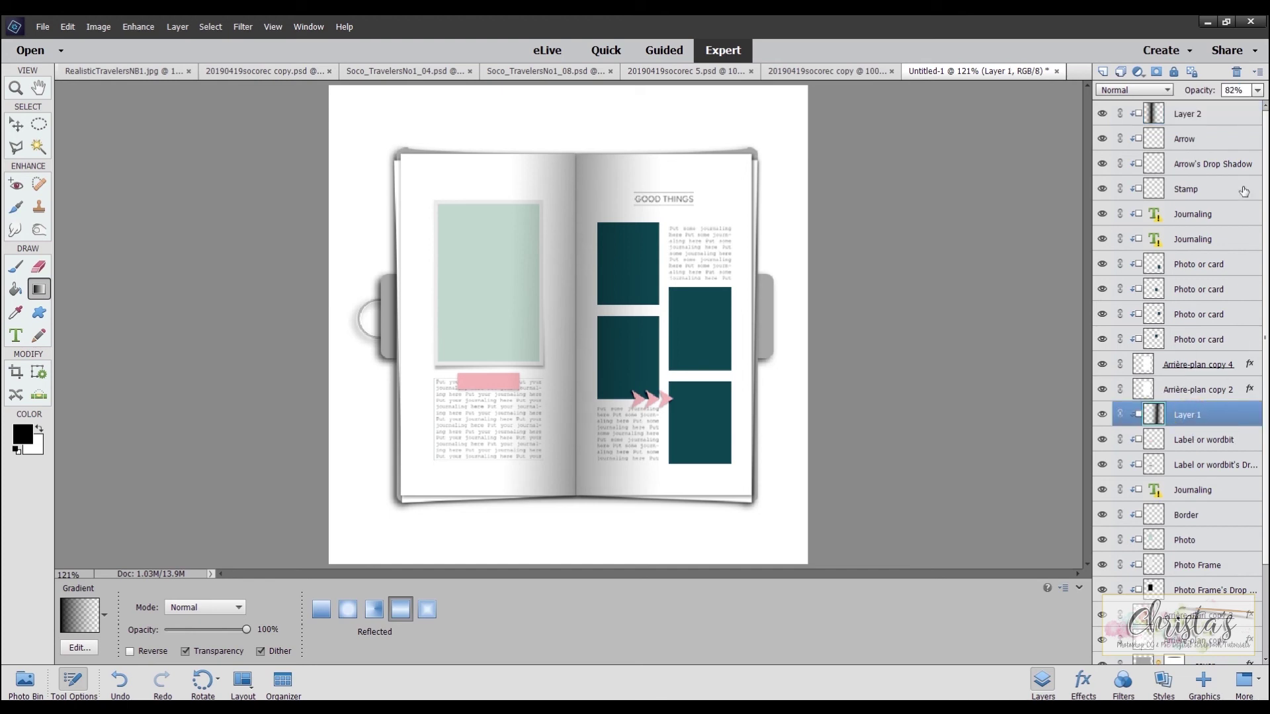
left_click(1202, 115)
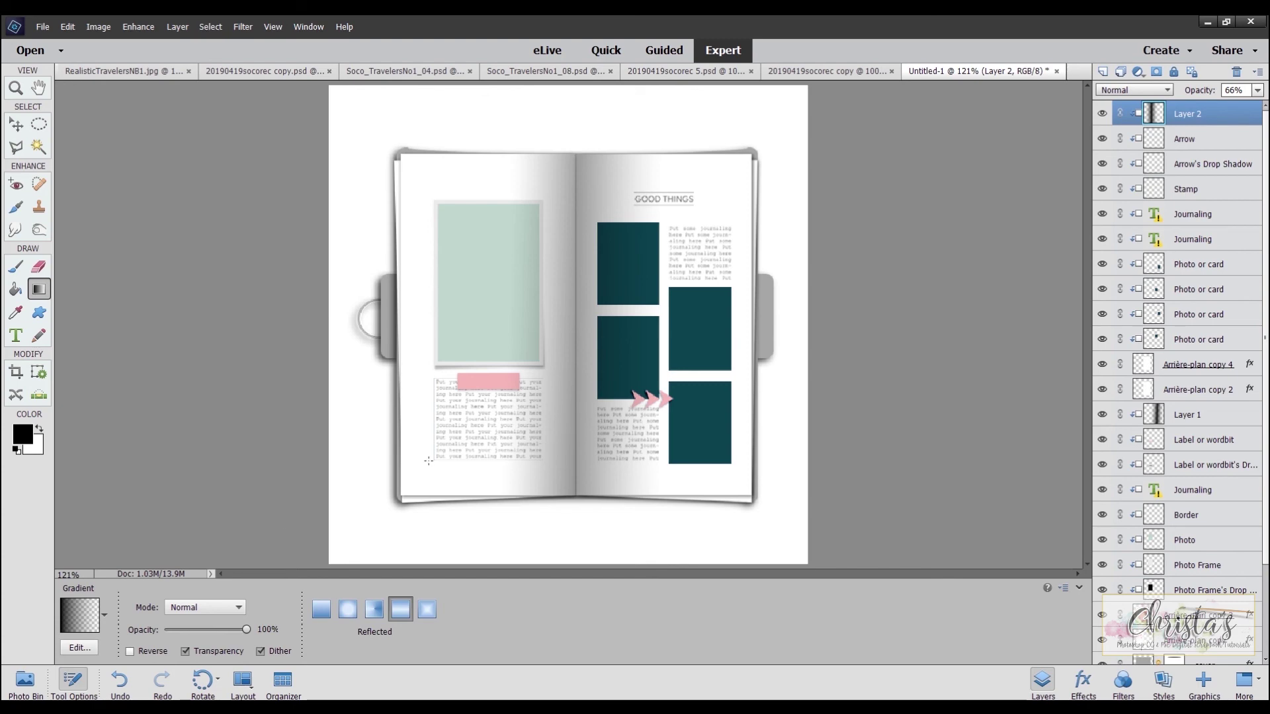
- Switch to the 20190419socorec copy document from the Photo Bin and scroll its Layers panel down
left_click(22, 681)
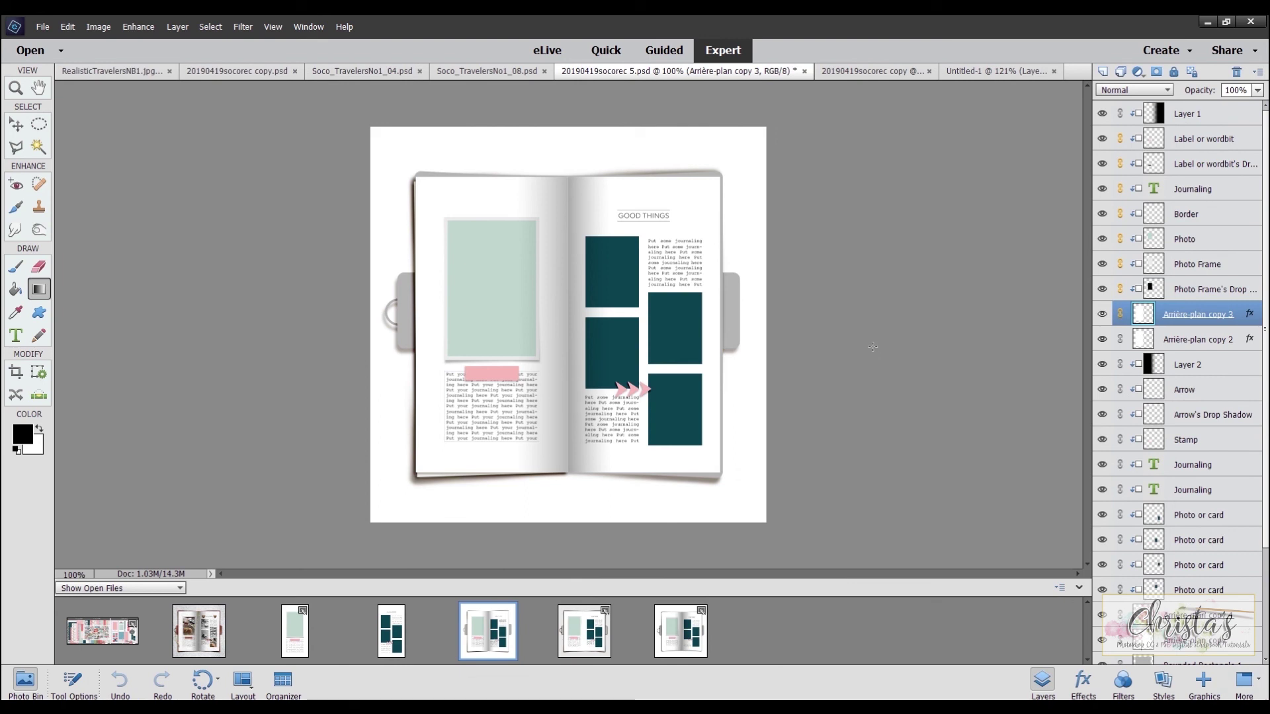
scroll(1147, 440, "down", 3)
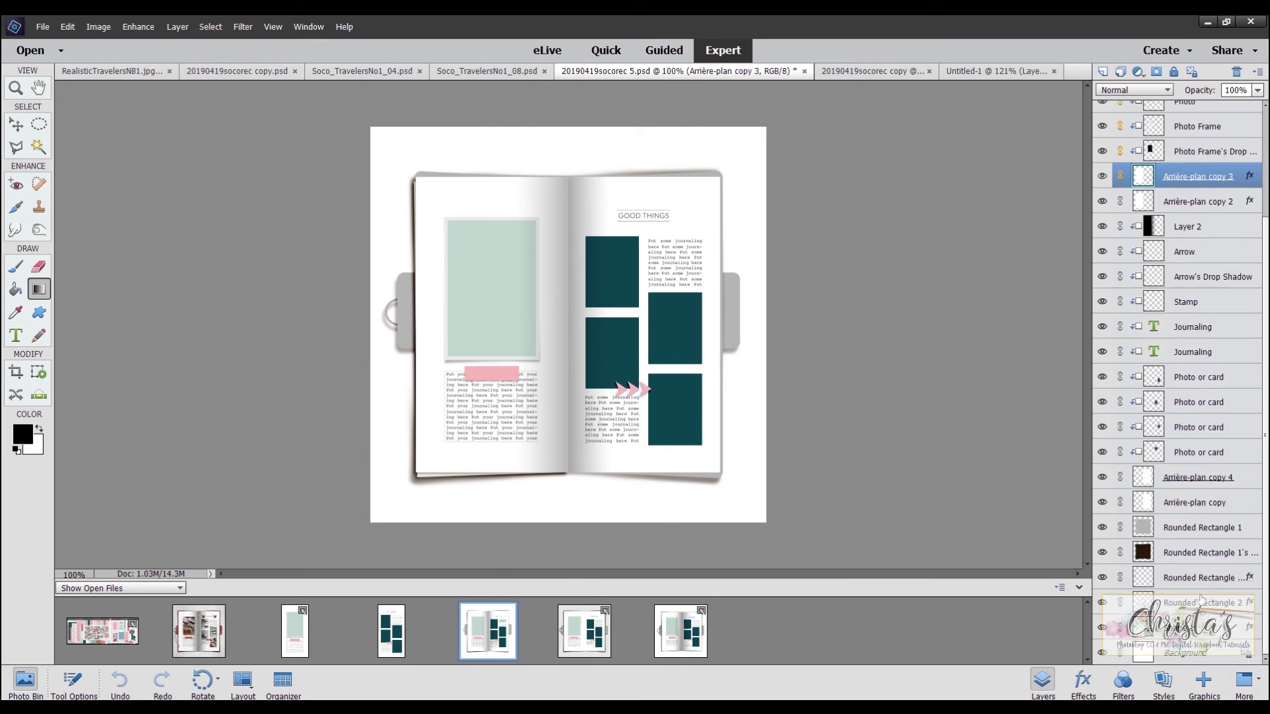
scroll(1201, 579, "up", 3)
scroll(1200, 574, "up", 1)
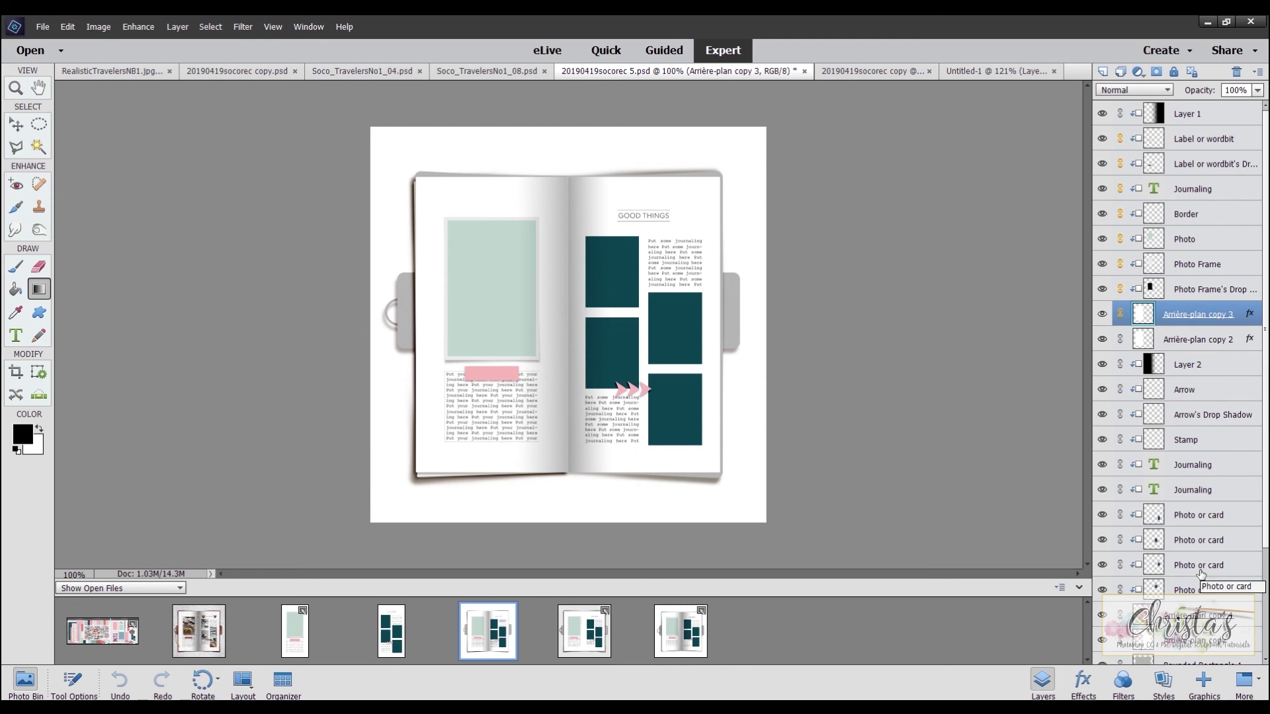
left_click(582, 635)
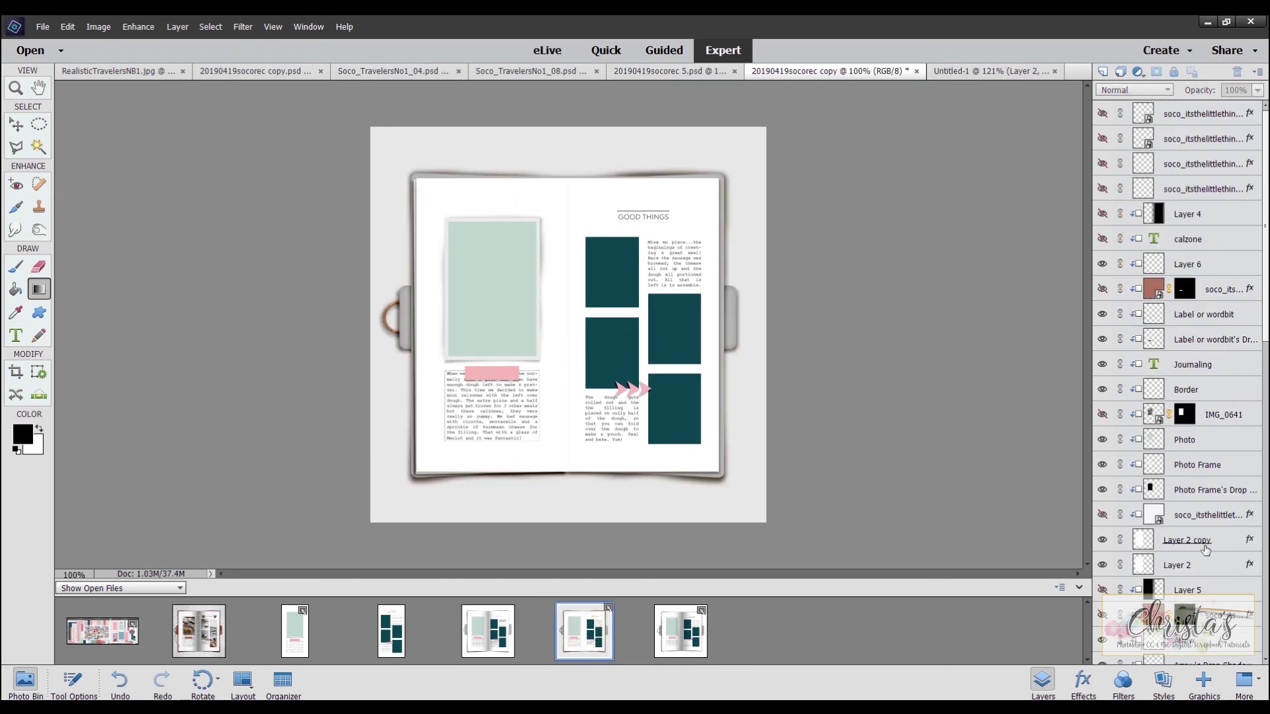
scroll(1206, 553, "down", 10)
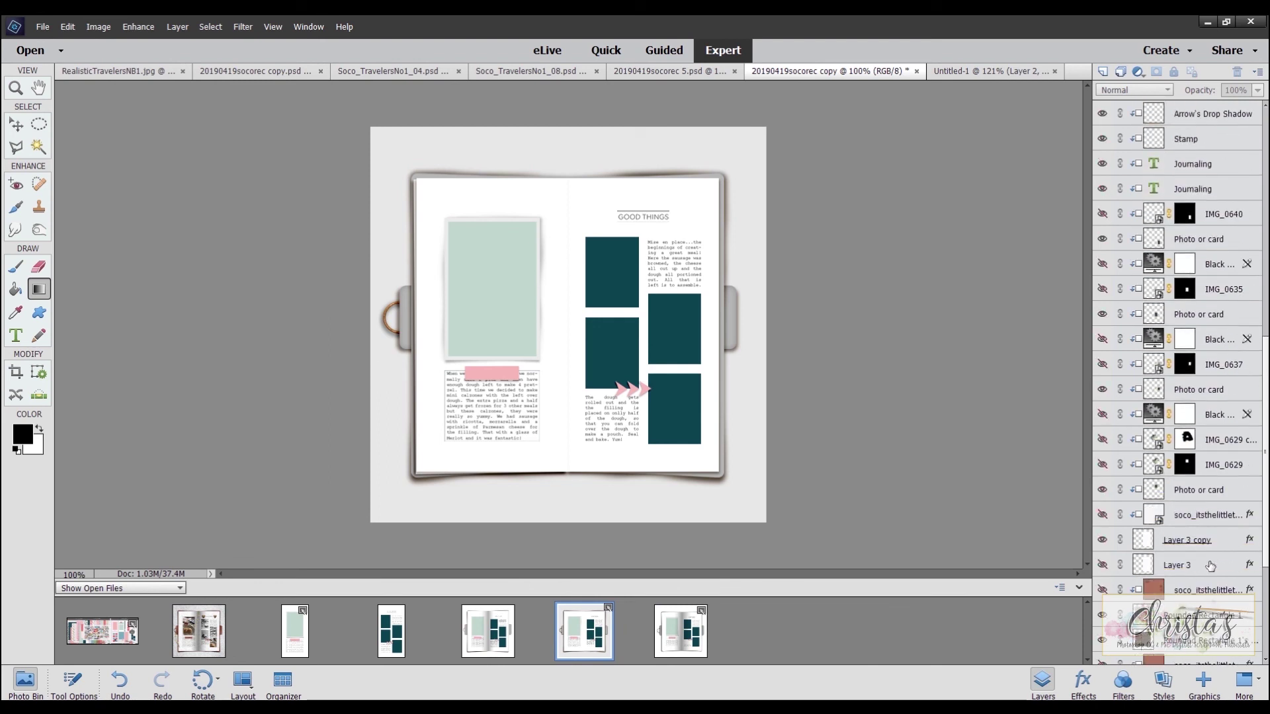
scroll(1210, 566, "down", 3)
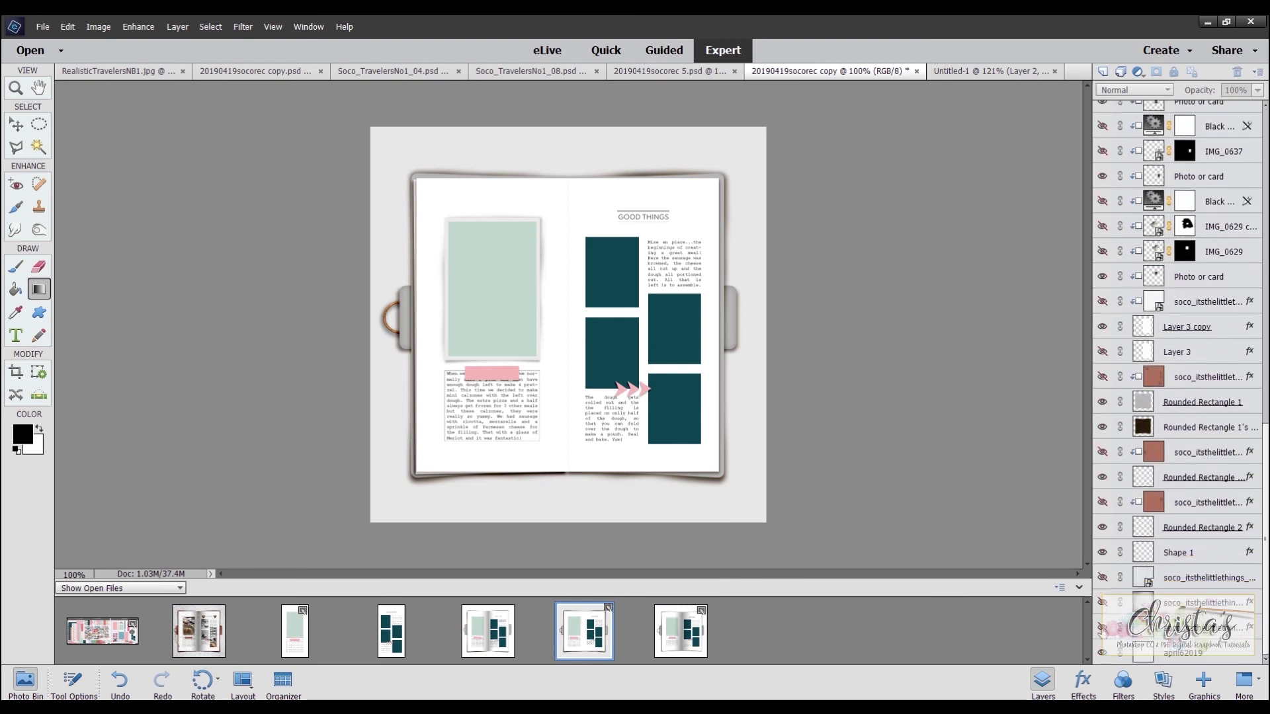
- Show the background papers, book tabs, fabric cover, Layer 3 and textured paper; hide Photo or card
left_click(1101, 628)
left_click(1102, 602)
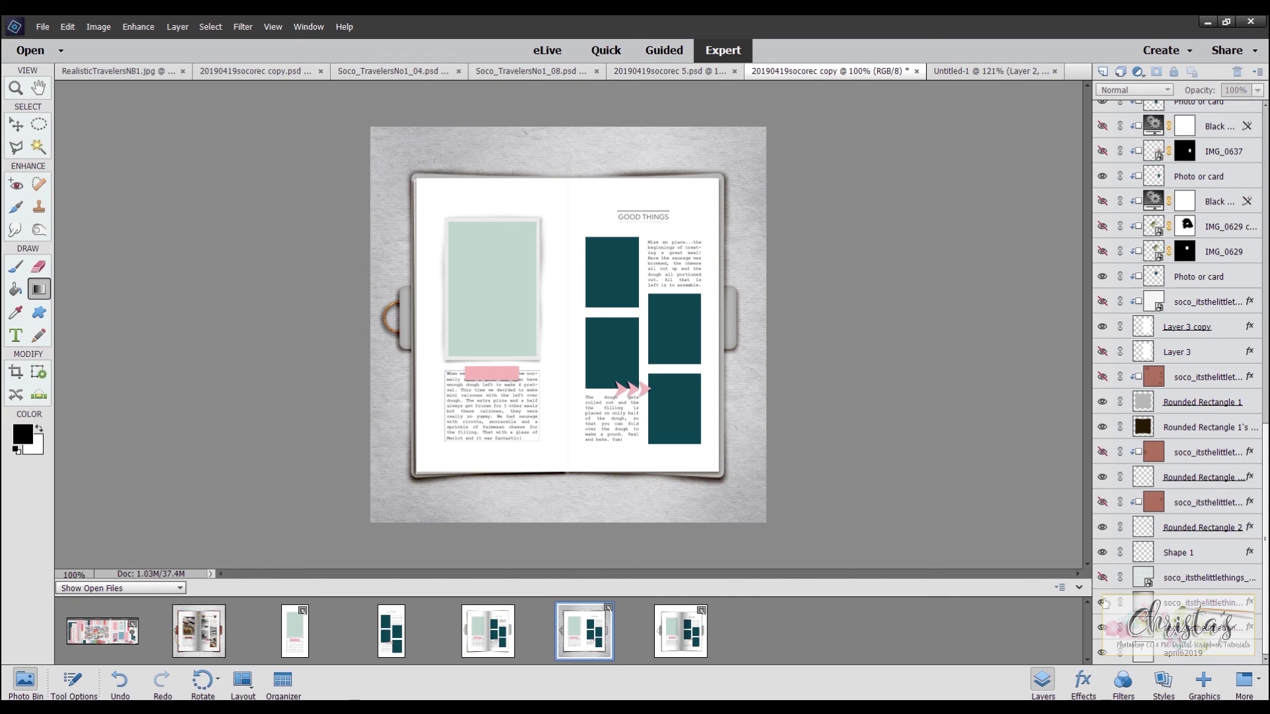
left_click(1102, 578)
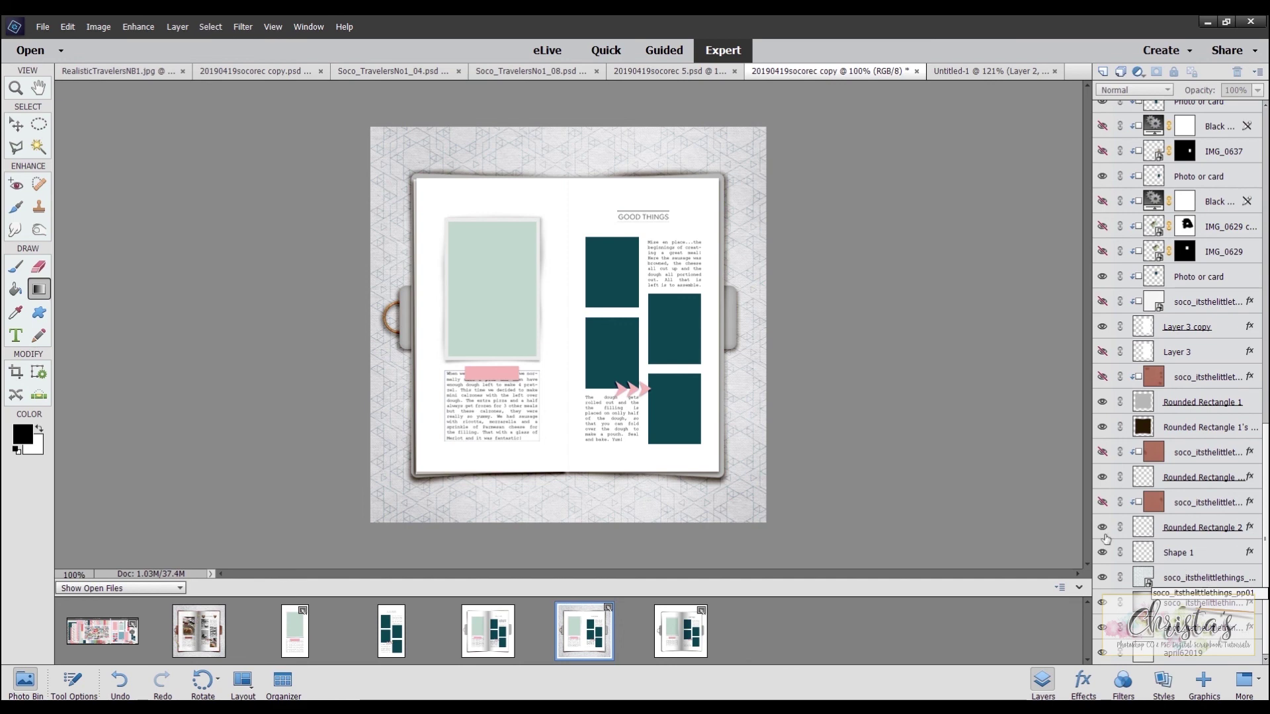
left_click(1102, 503)
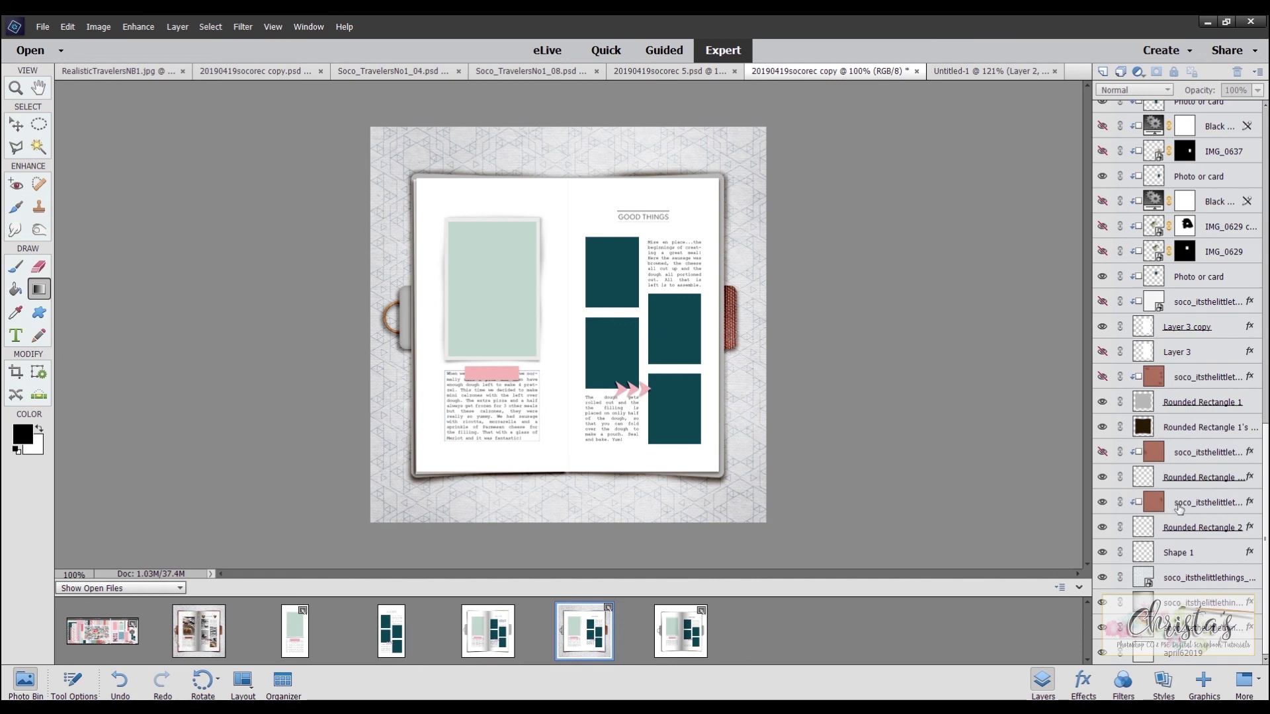
left_click(1101, 452)
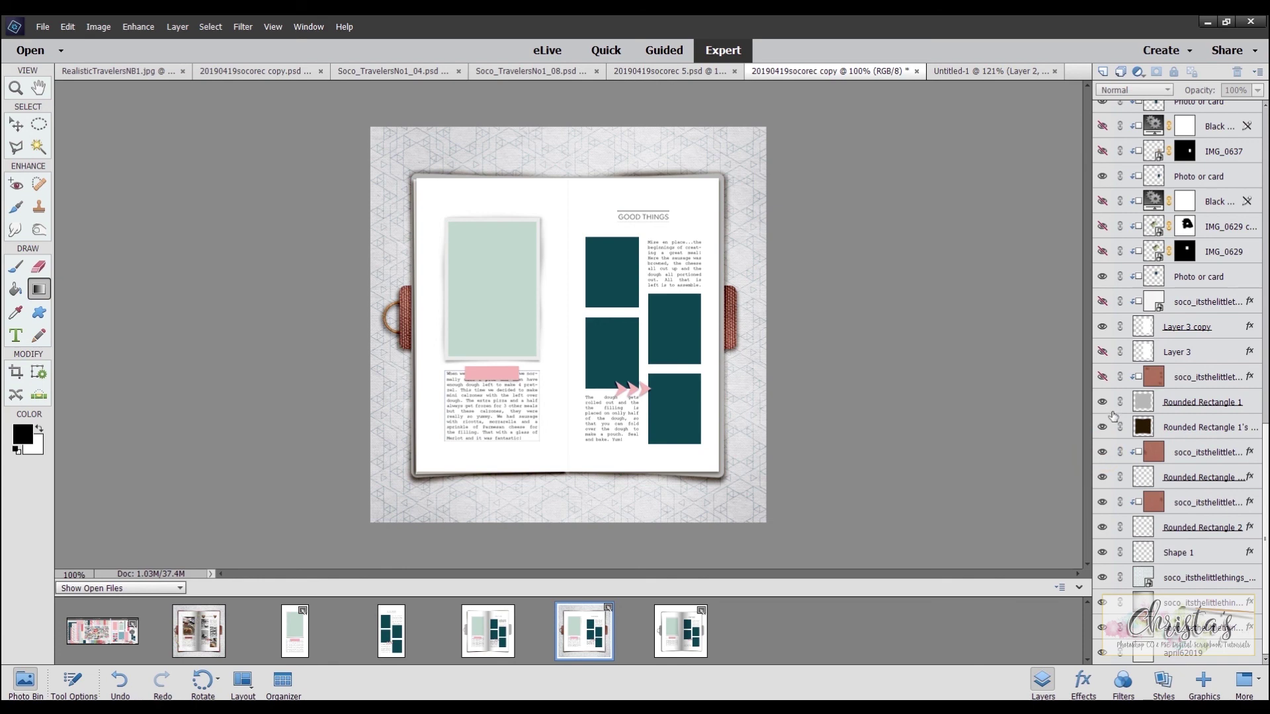
left_click(1100, 377)
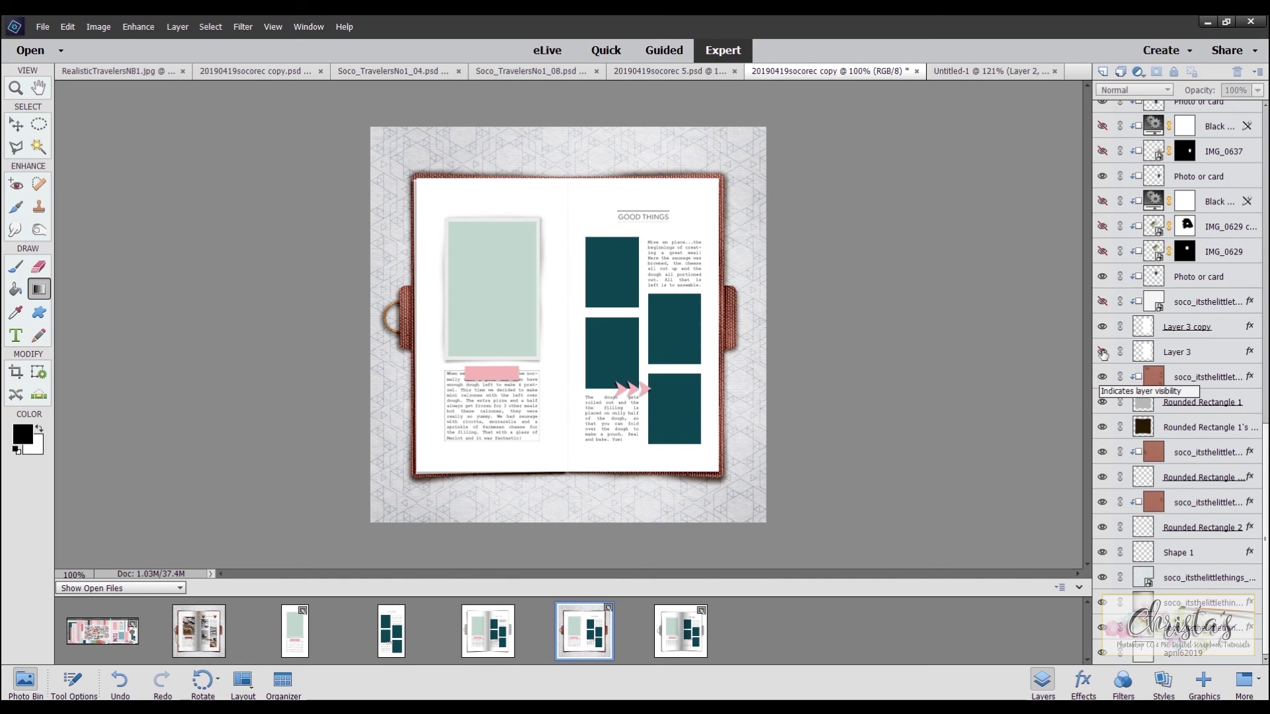
left_click(1102, 352)
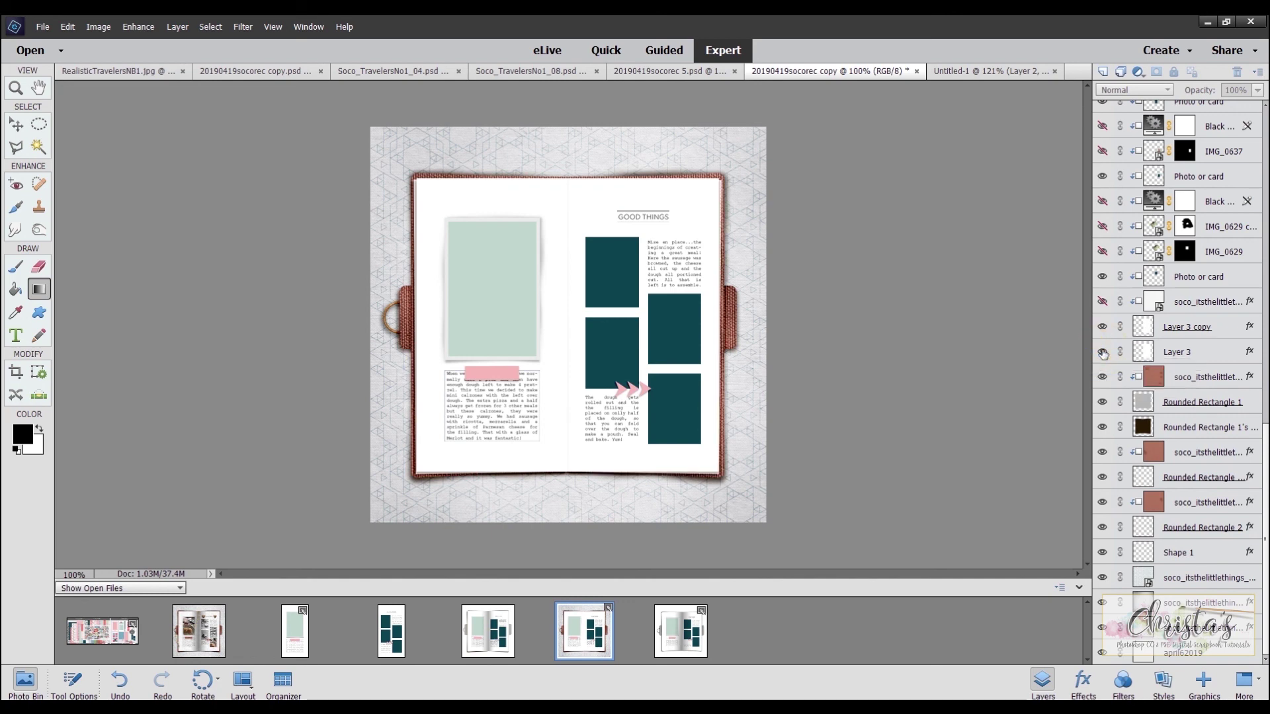
left_click(1102, 302)
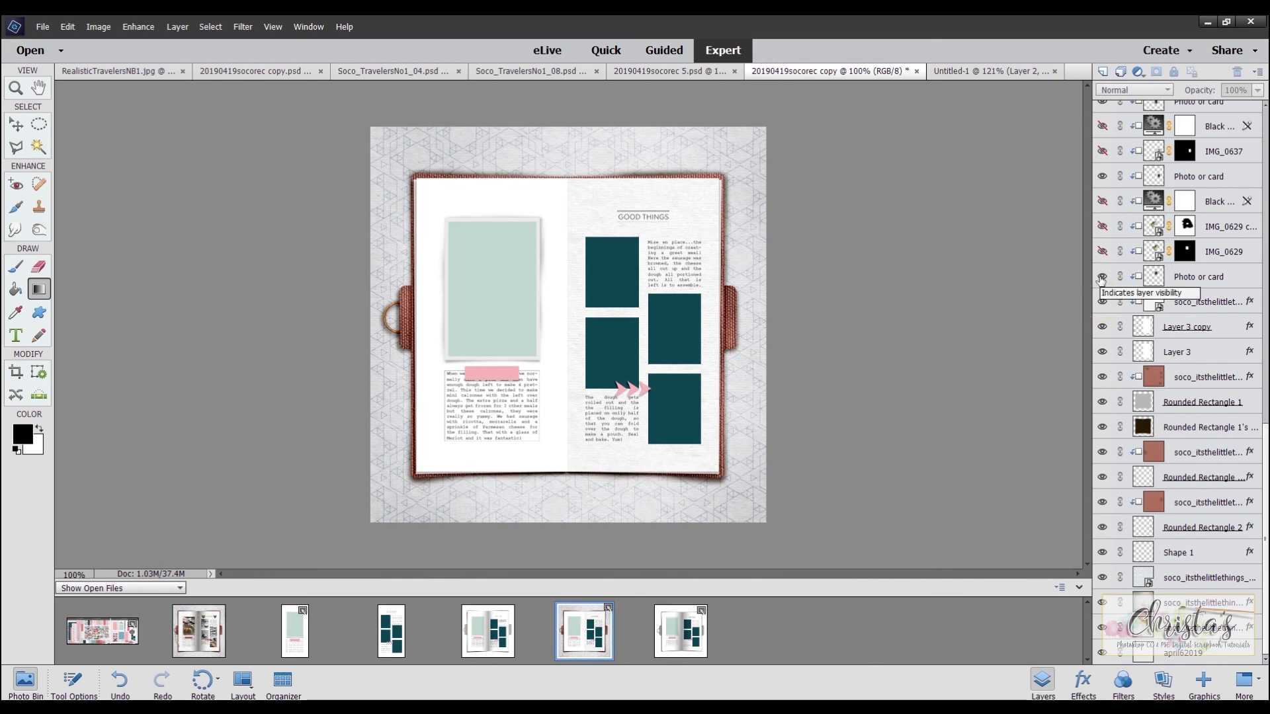
left_click(1101, 278)
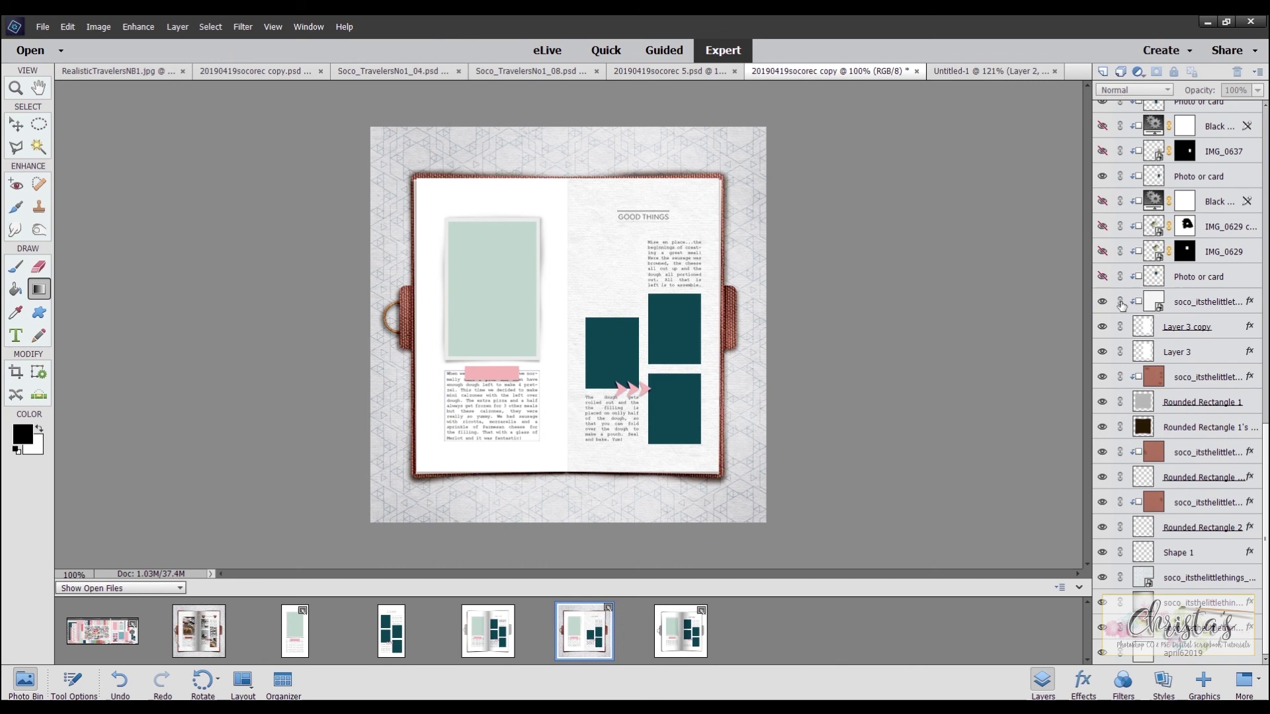
- Restore the top-left IMG_0629 photo and the top-right dumpling photo, both in black and white
left_click(1101, 277)
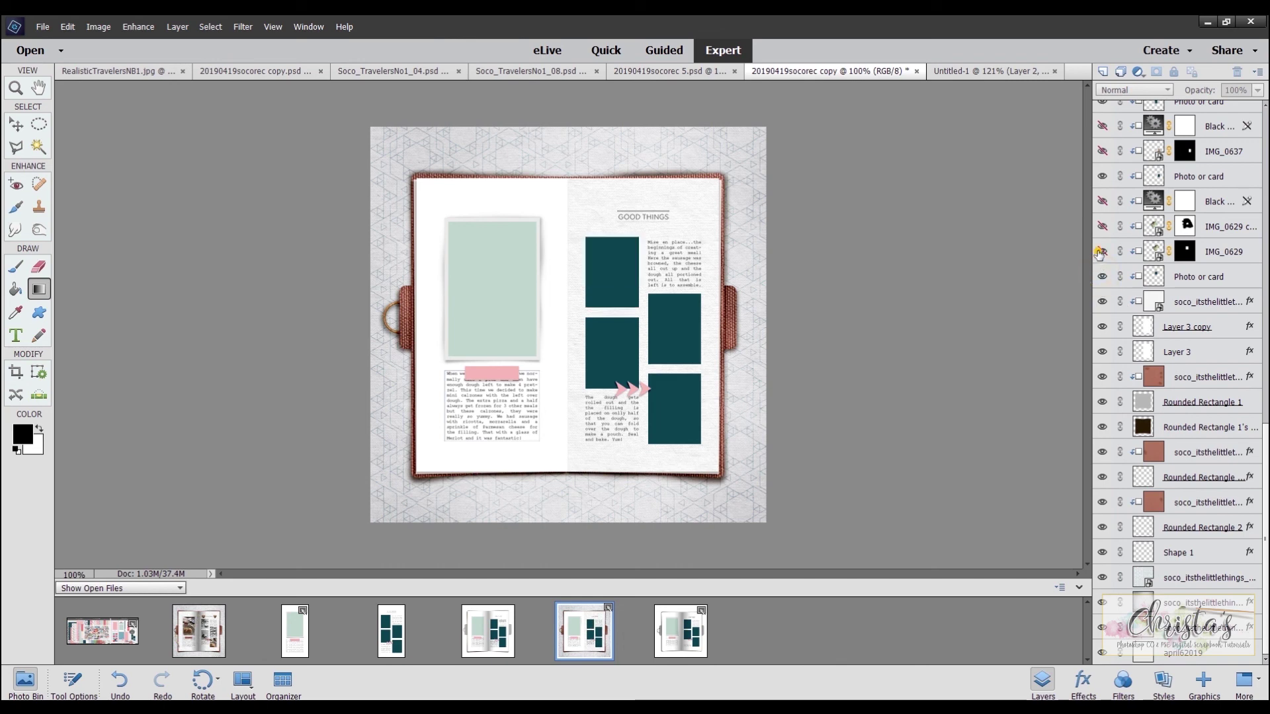
left_click(1101, 251)
left_click(1101, 226)
left_click(1101, 201)
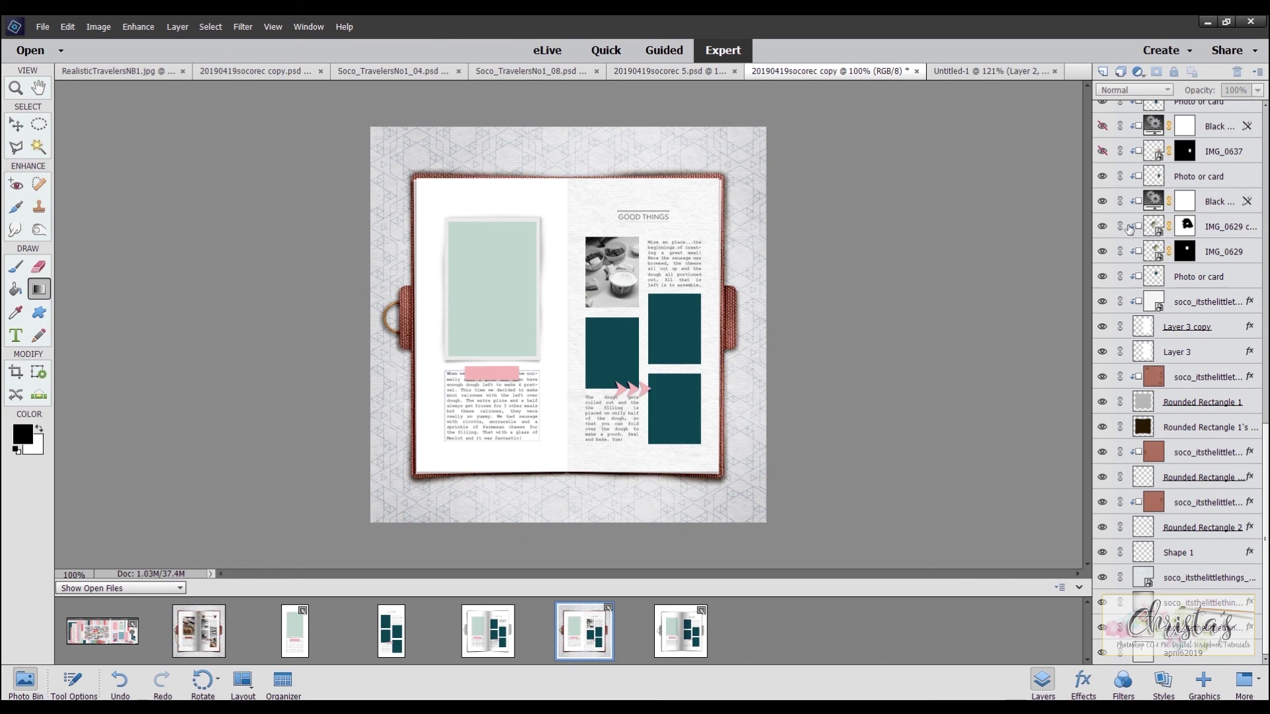
scroll(1129, 238, "up", 2)
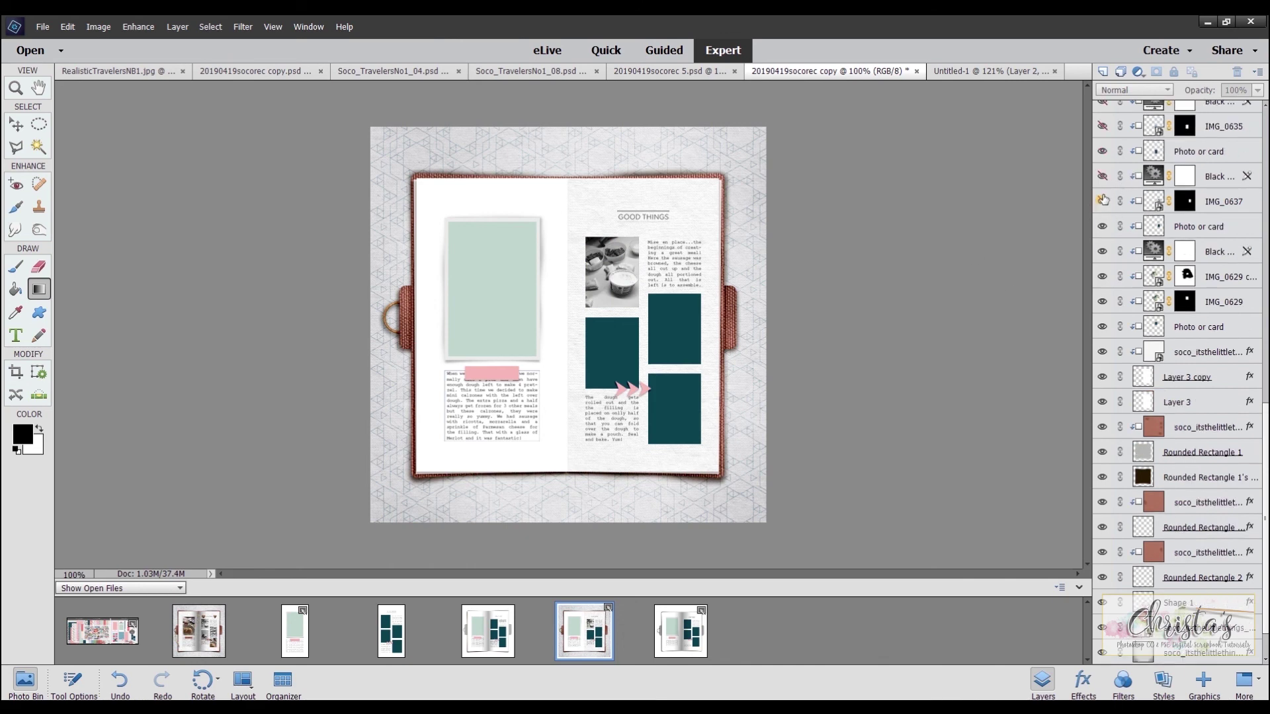
left_click(1101, 201)
left_click(1101, 176)
left_click(1101, 151)
- Show the mid-left and bottom-right photos in black and white, and turn the pink arrows dark red
left_click(1103, 127)
scroll(1103, 165, "up", 2)
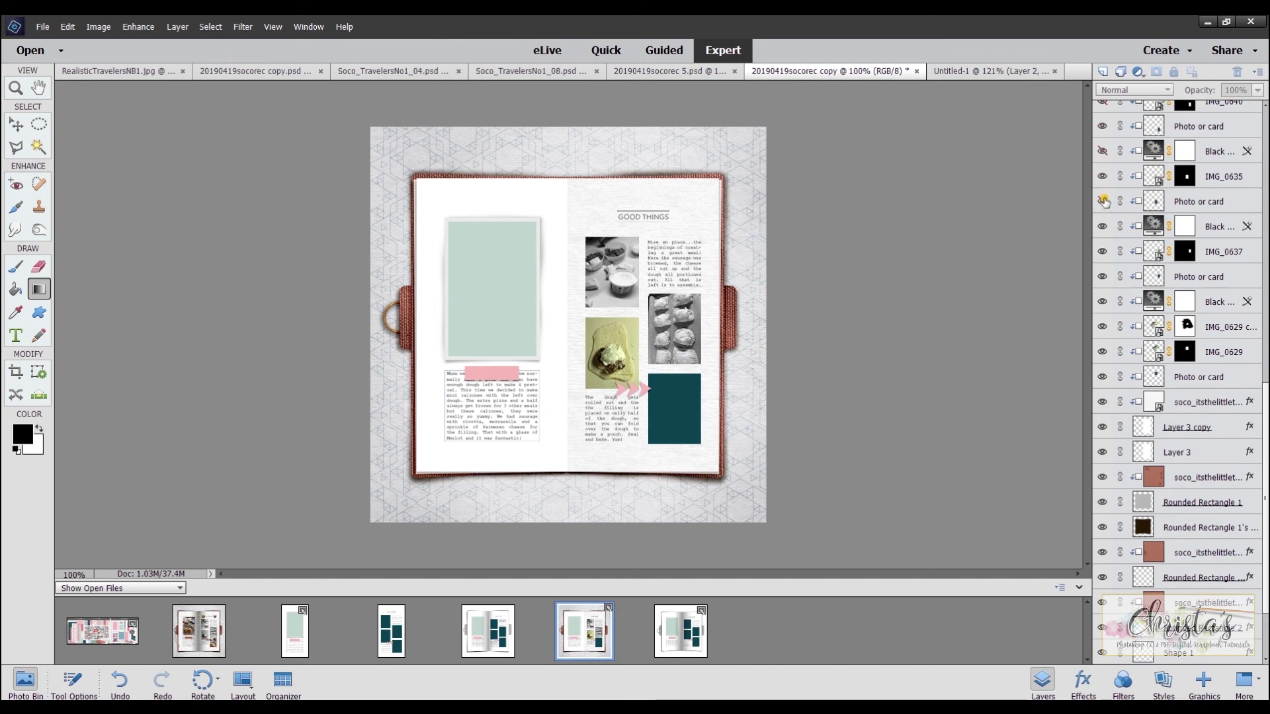
left_click(1102, 151)
scroll(1133, 174, "up", 2)
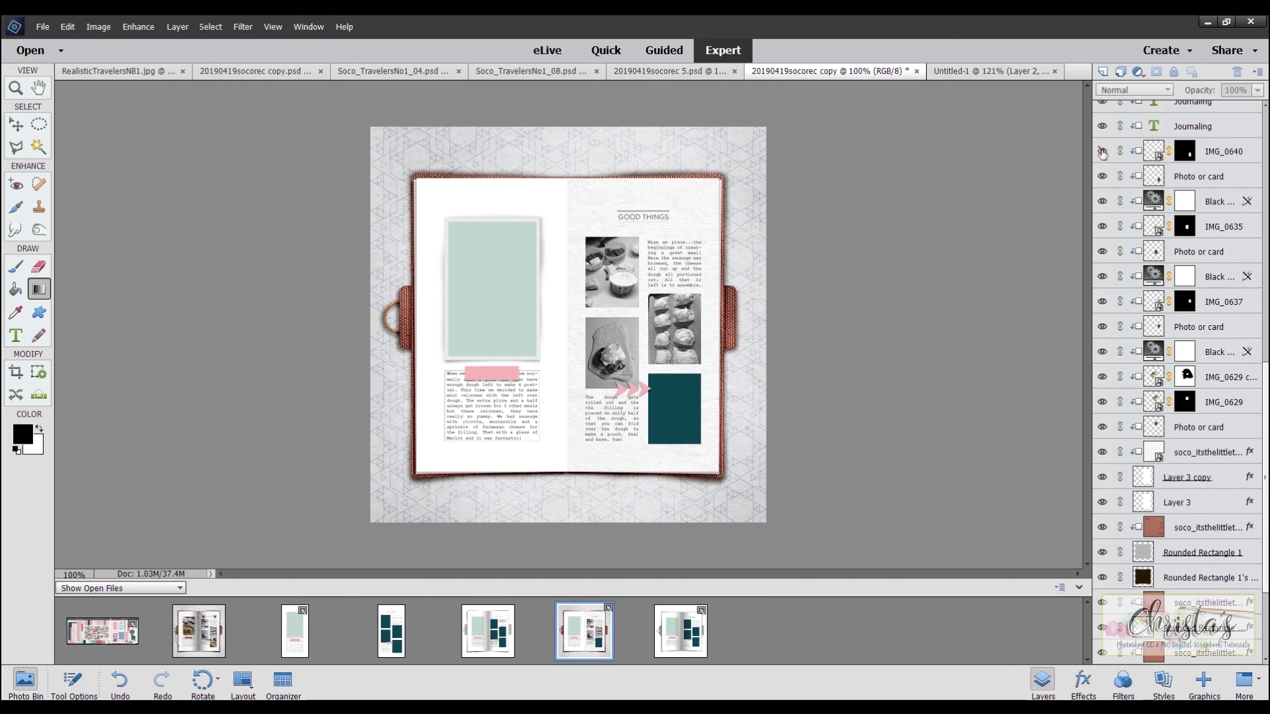
left_click(1102, 151)
scroll(1127, 184, "up", 1)
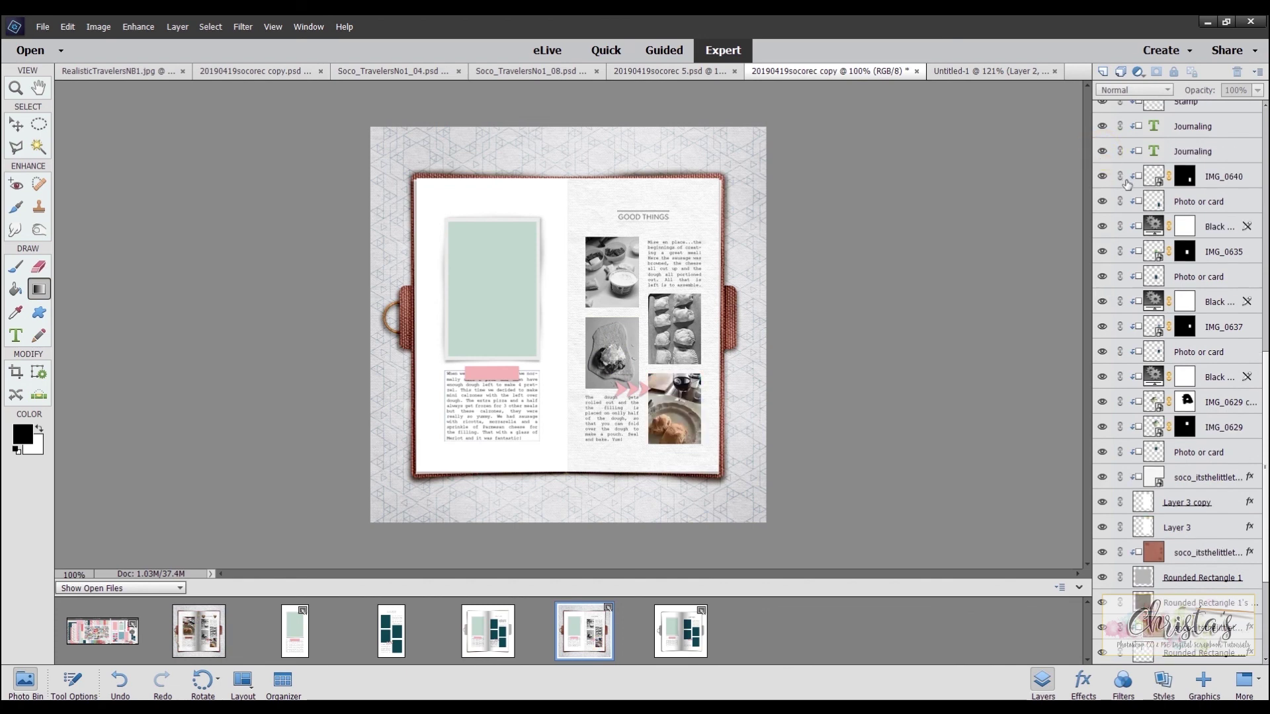
scroll(1102, 171, "up", 4)
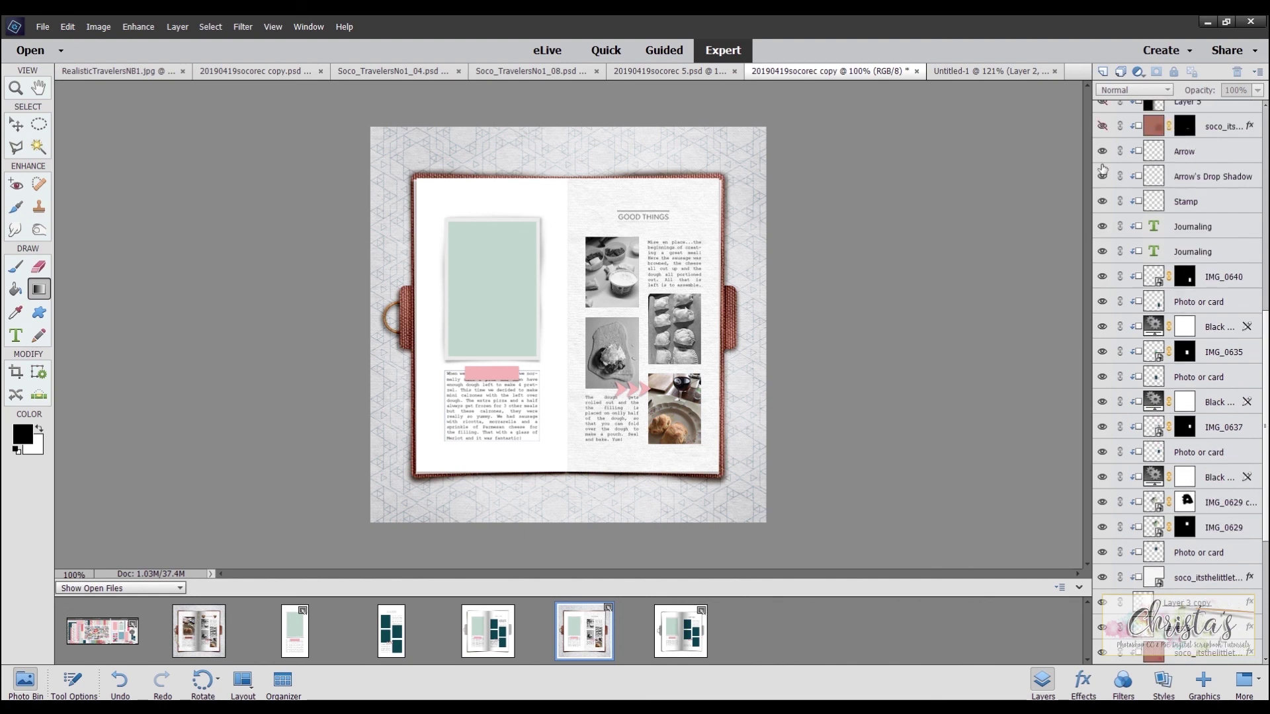
scroll(1103, 171, "up", 1)
left_click(1101, 151)
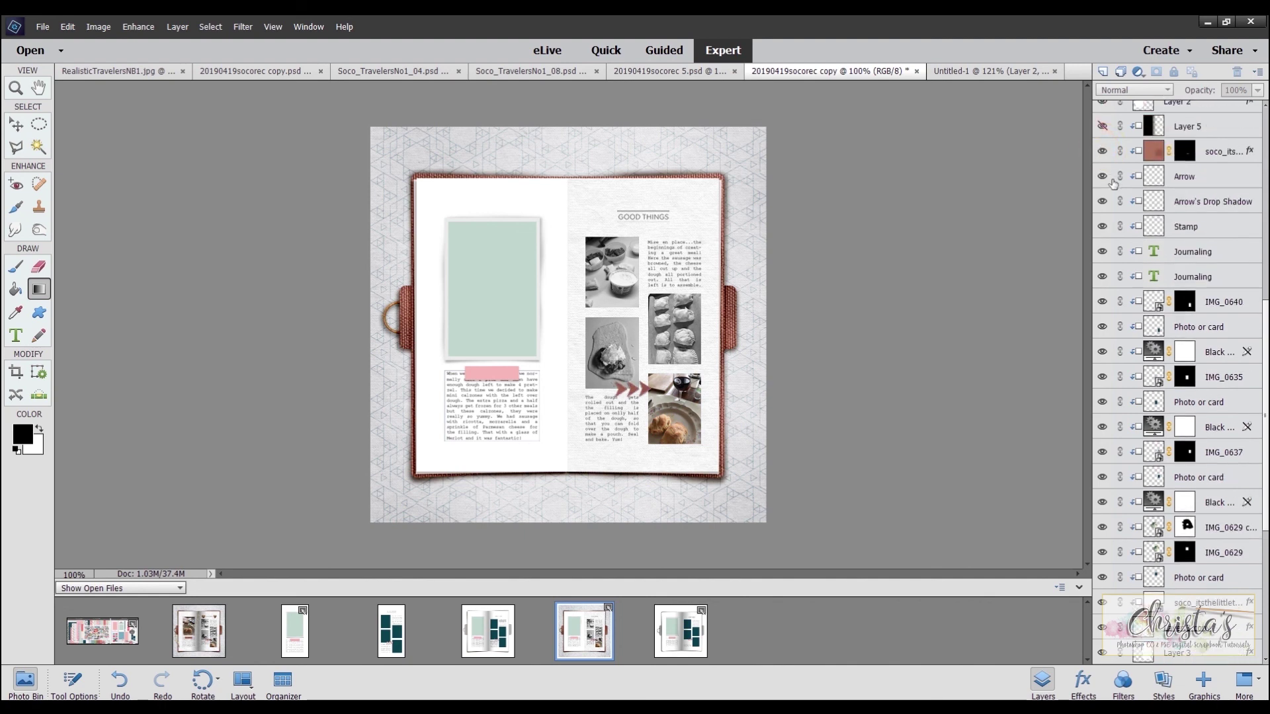
scroll(1115, 183, "up", 2)
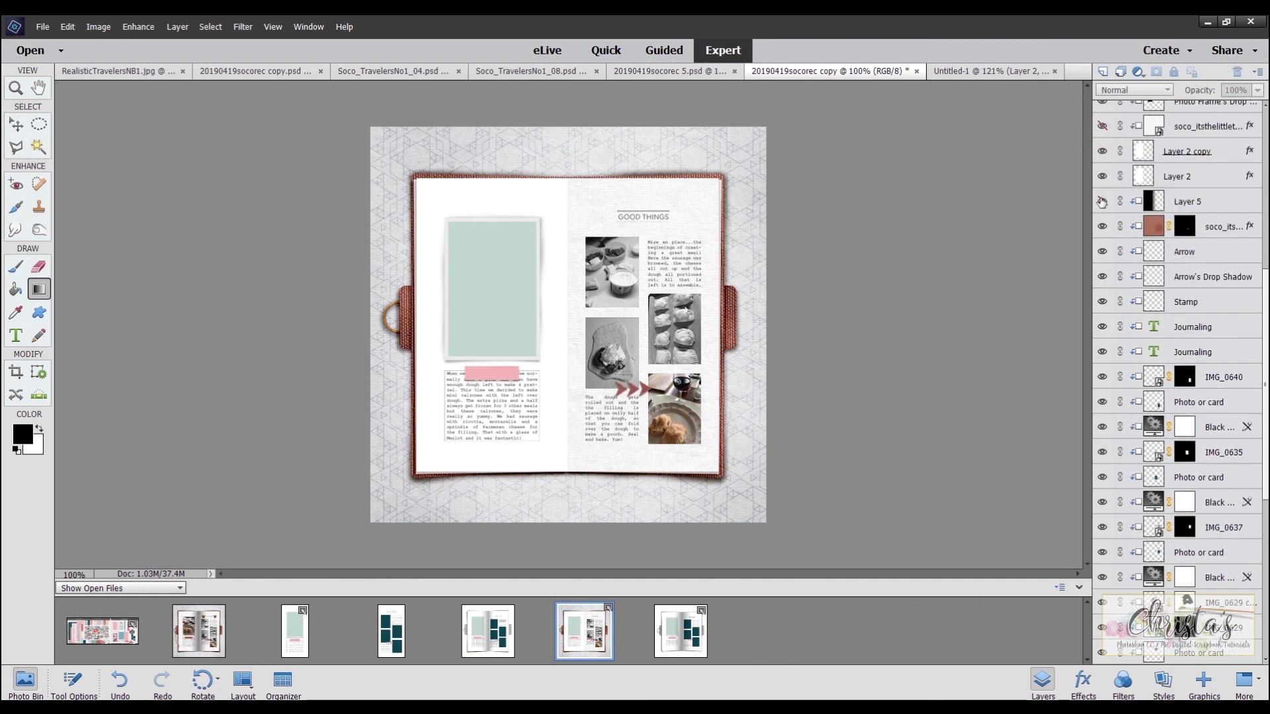
- Add the gutter shadow across the right page, briefly checking the photo frame and its drop shadow
left_click(1102, 201)
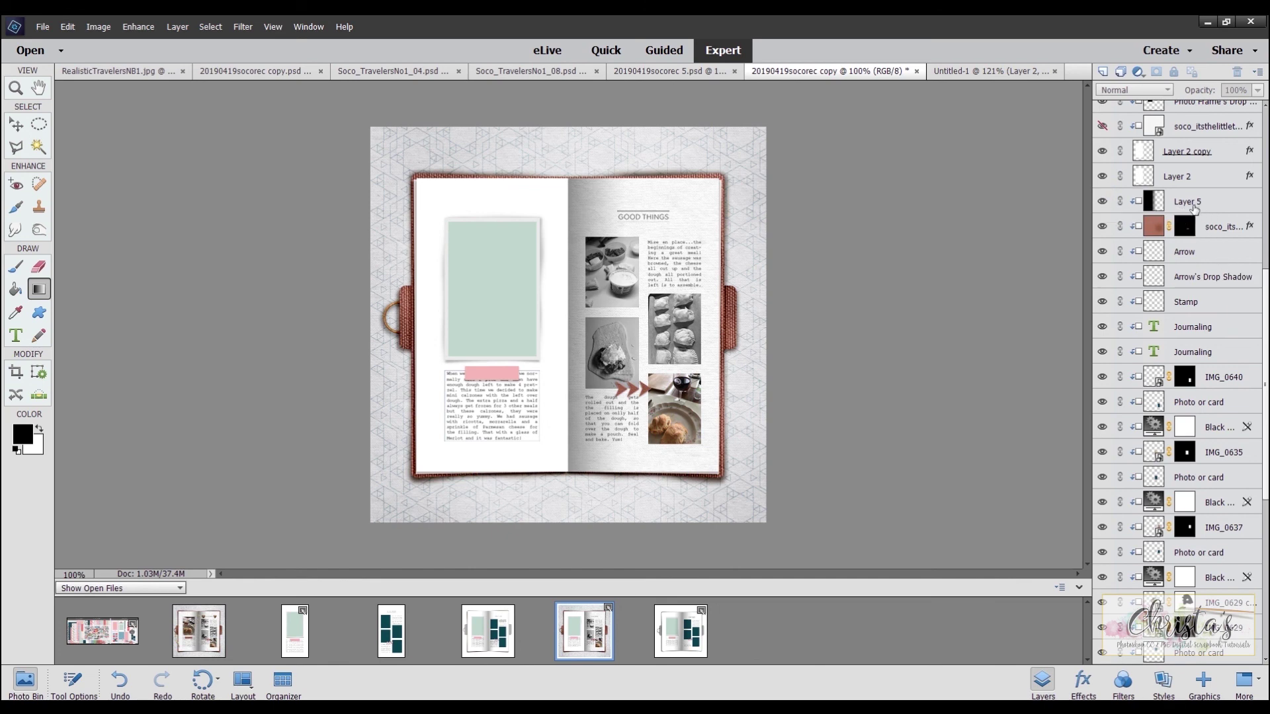
scroll(1195, 209, "up", 2)
scroll(1200, 233, "up", 1)
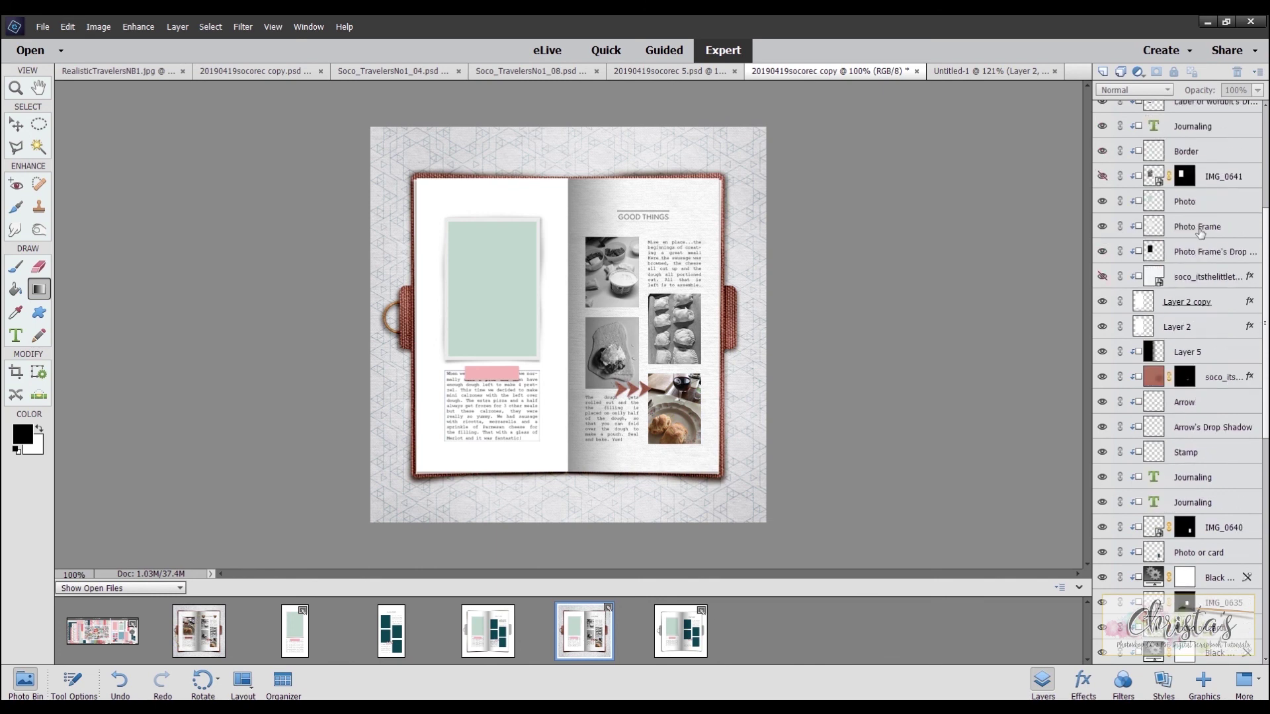
left_click(1101, 251)
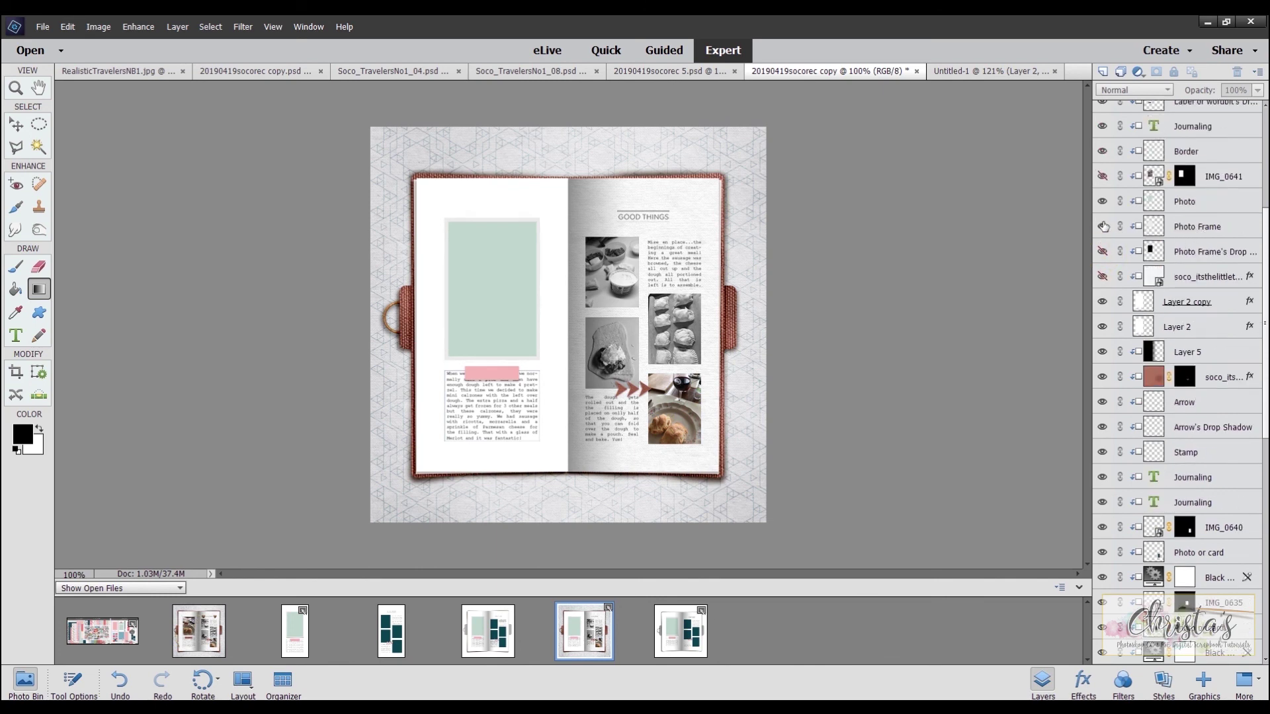
left_click(1102, 226)
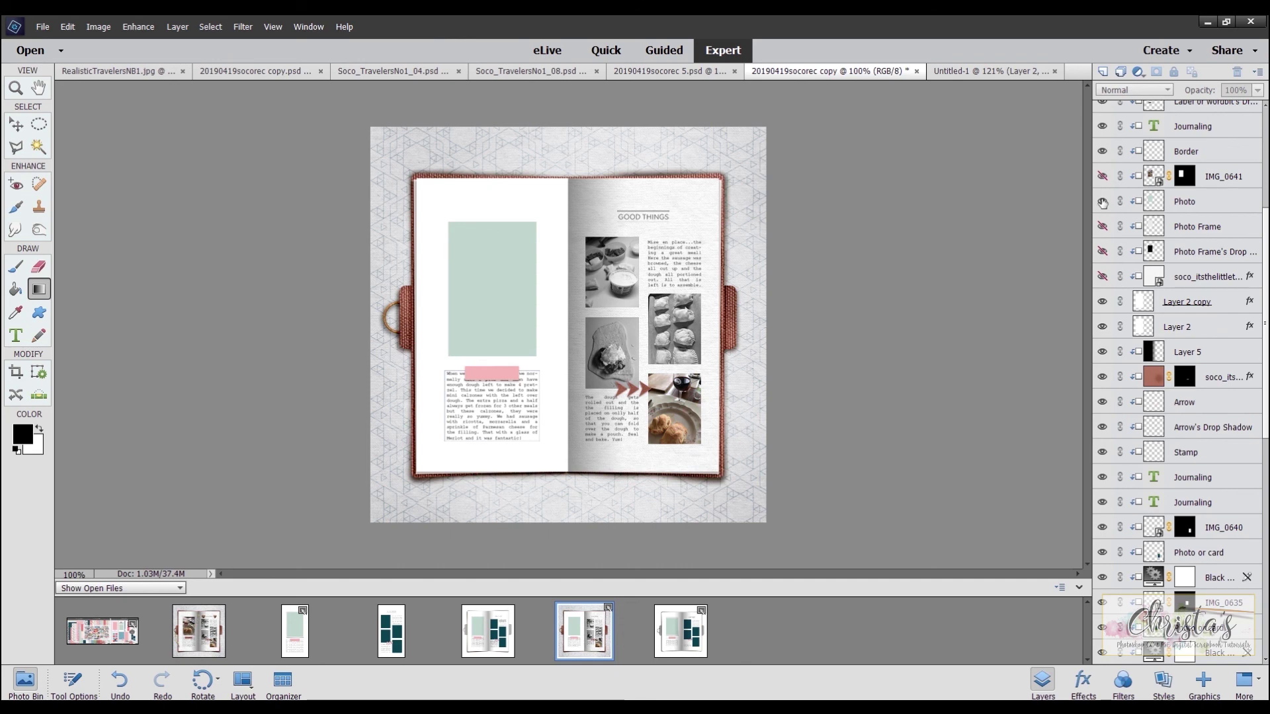
left_click(1102, 226)
left_click(1102, 252)
- Show the left-page paper texture and the calzone photo, then turn the journaling label red
left_click(1102, 276)
left_click(1101, 176)
left_click(1102, 152)
scroll(1111, 170, "up", 2)
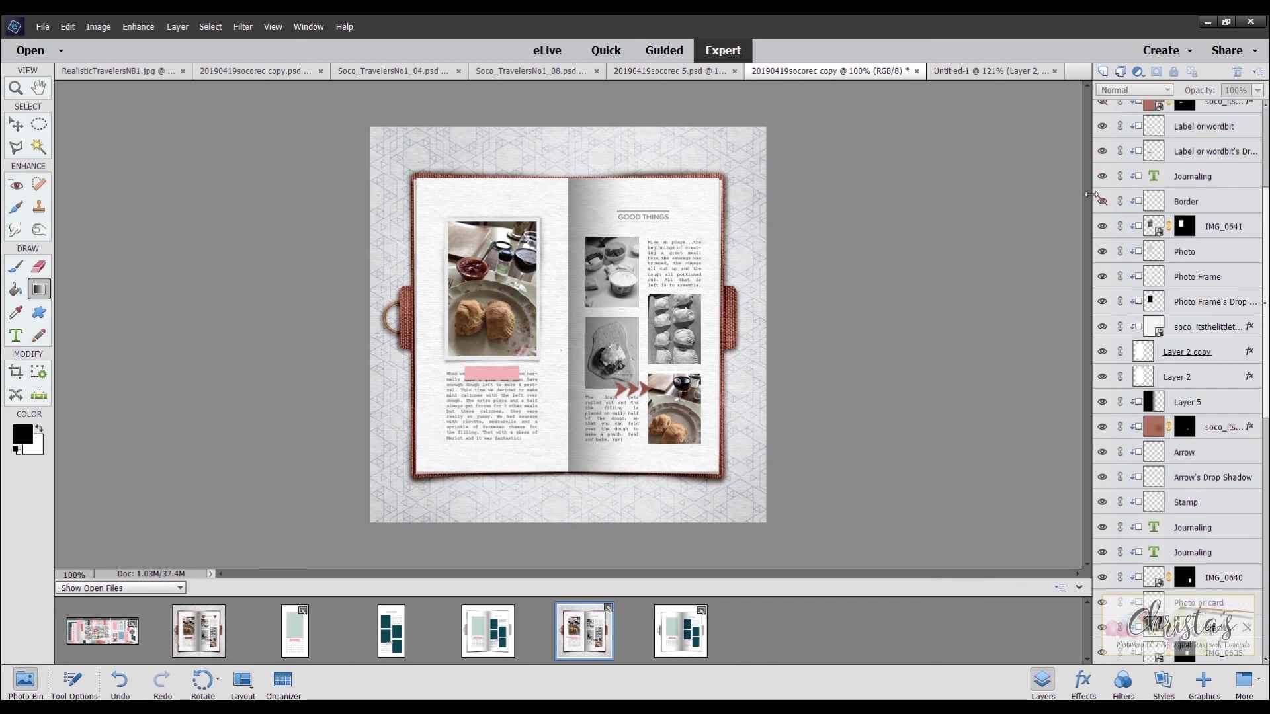
left_click(1102, 201)
scroll(1139, 200, "up", 2)
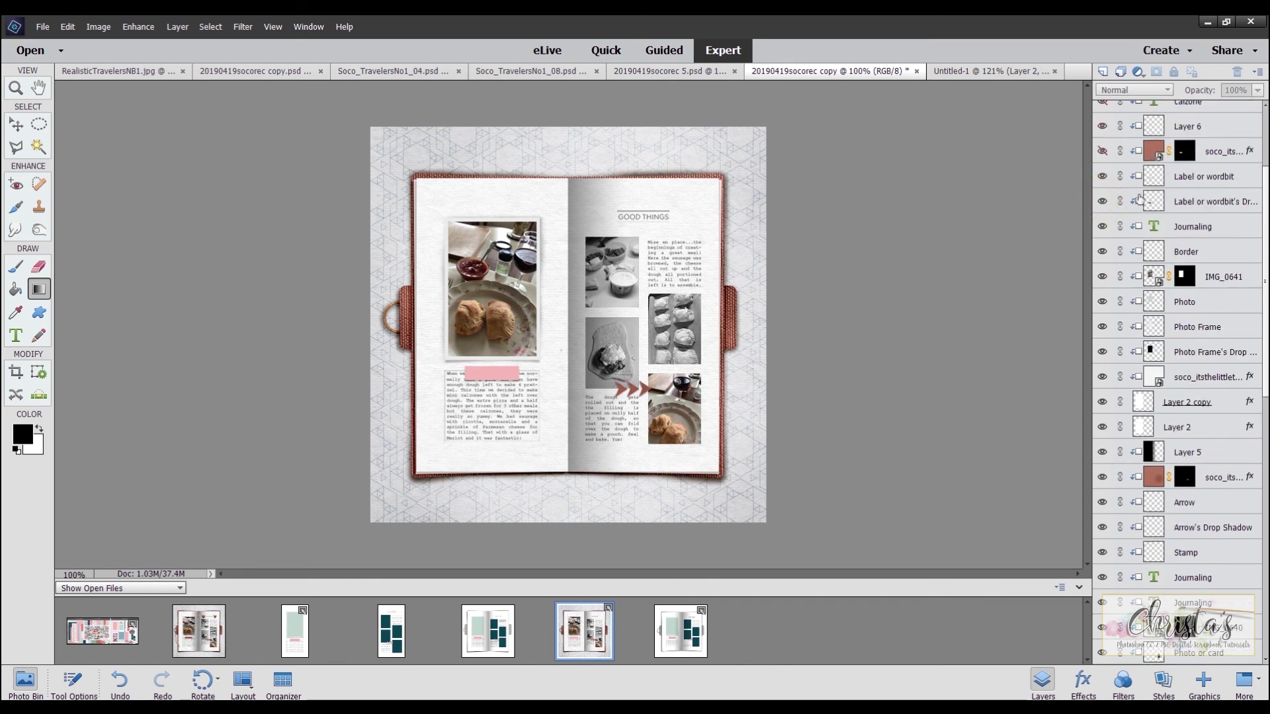
left_click(1101, 152)
scroll(1099, 153, "up", 2)
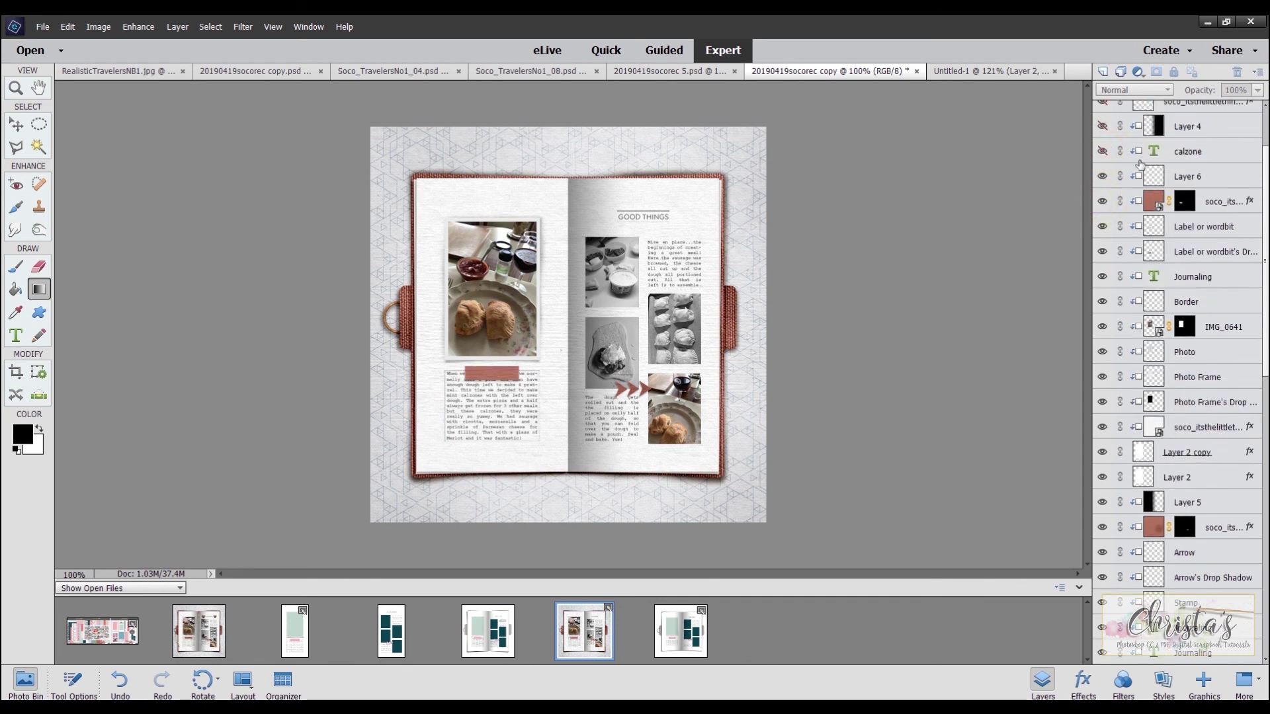
- Show the word CALZONE on the label and add shading to the book spine
left_click(1102, 151)
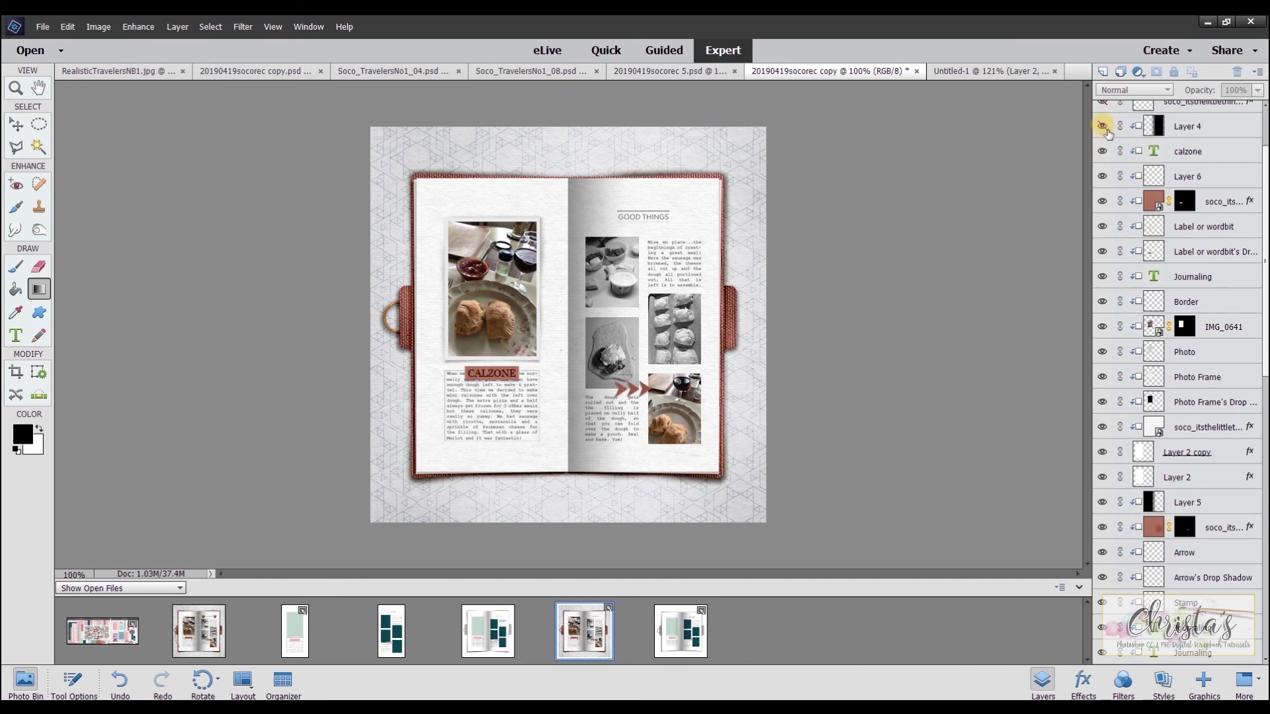
left_click(1102, 126)
scroll(1202, 209, "up", 3)
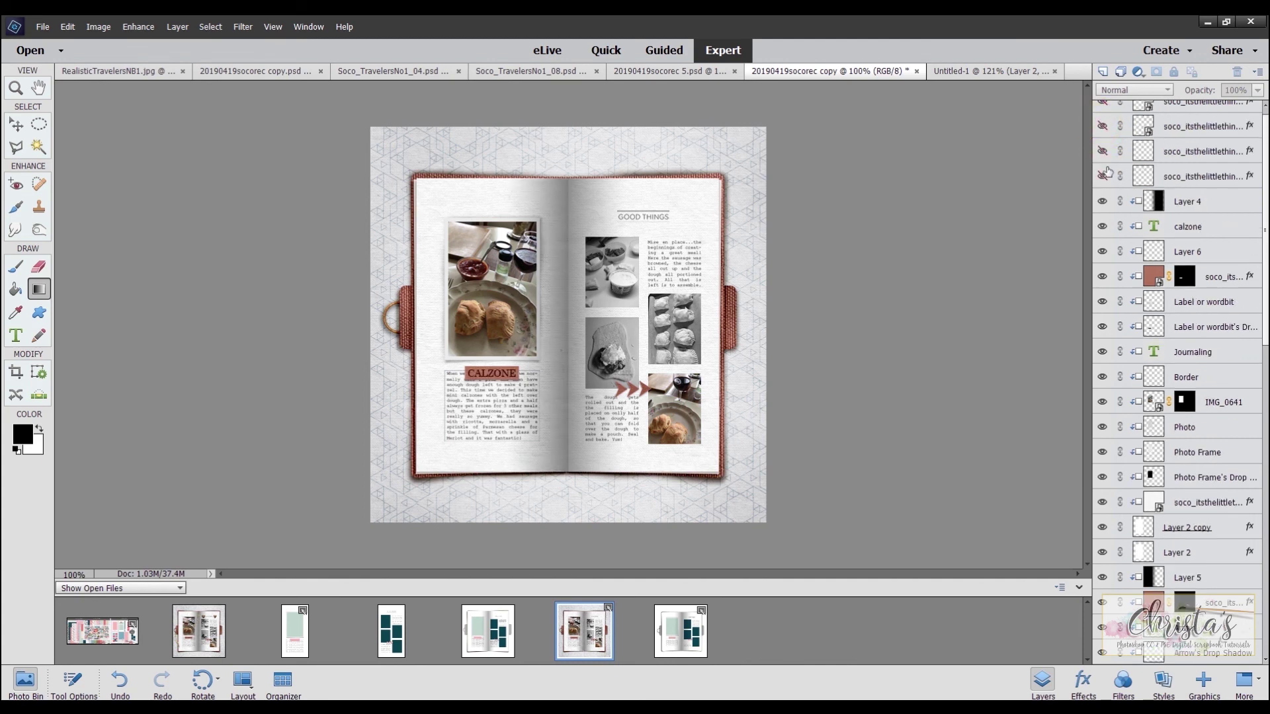
- Add gold twine along the spine and two gold hearts flanking GOOD THINGS, then select the Move tool
left_click(1102, 151)
left_click(1102, 126)
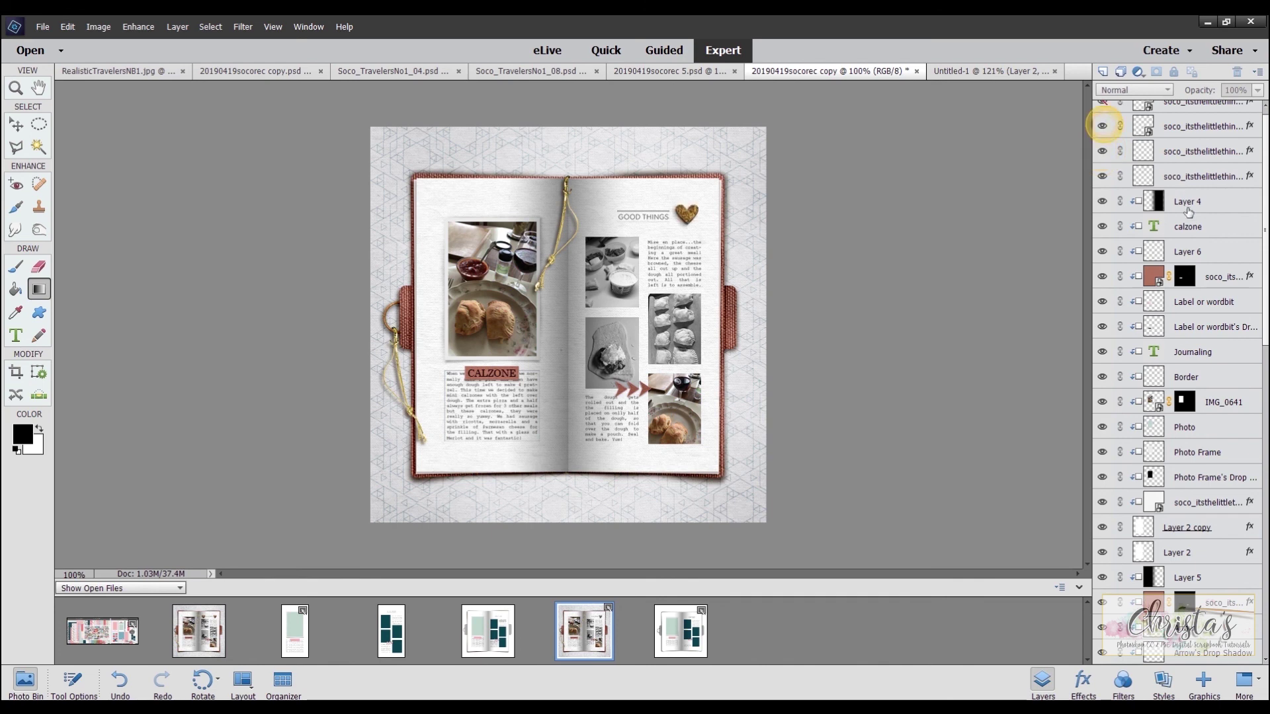
scroll(1188, 213, "up", 1)
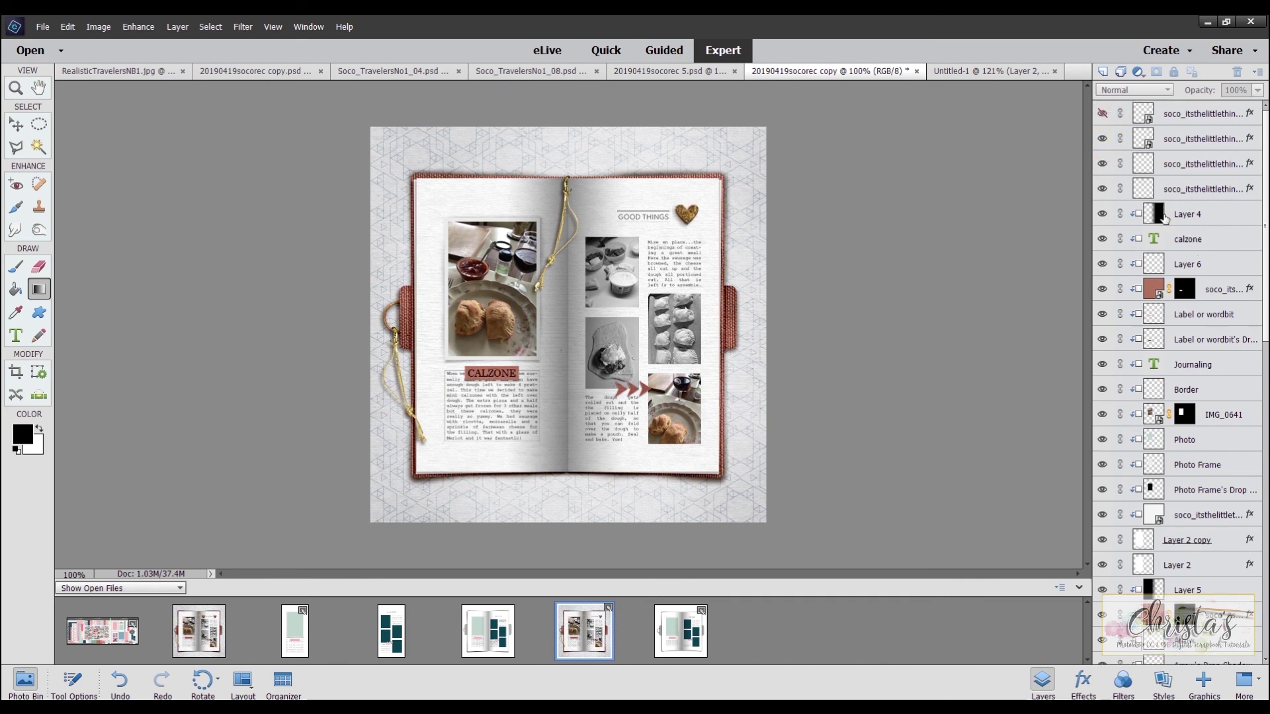
left_click(1102, 113)
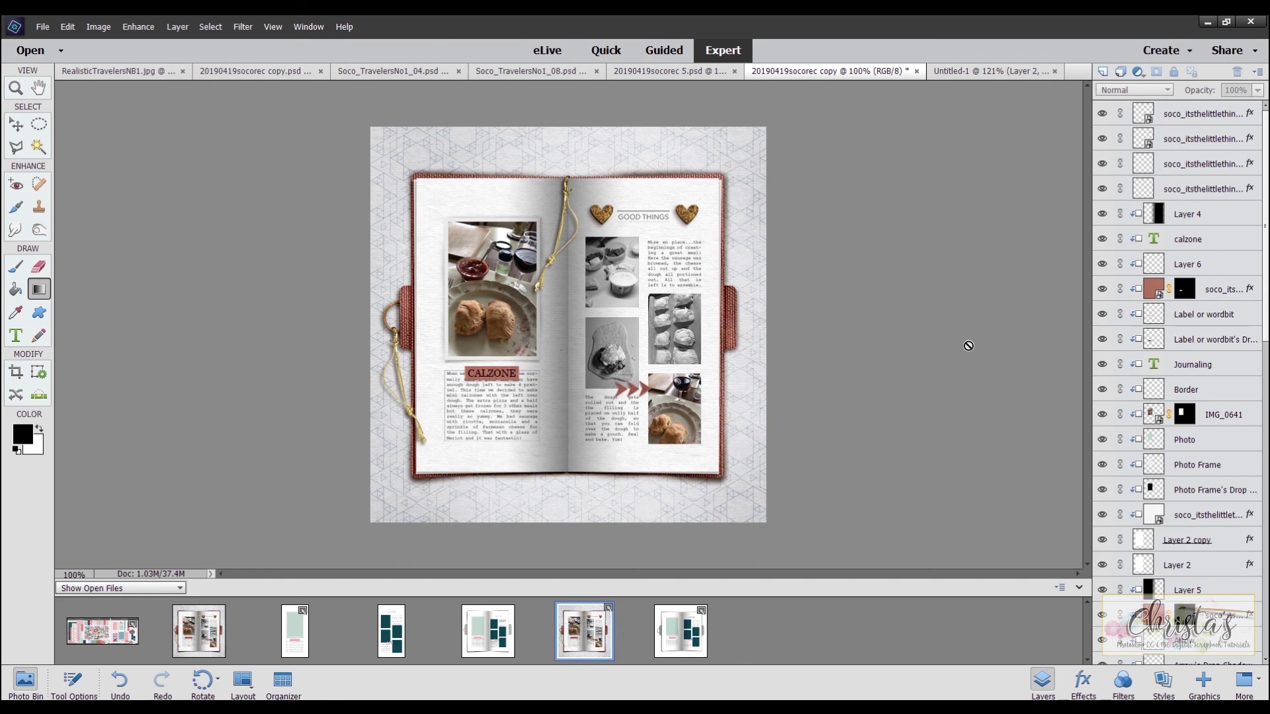
left_click(16, 124)
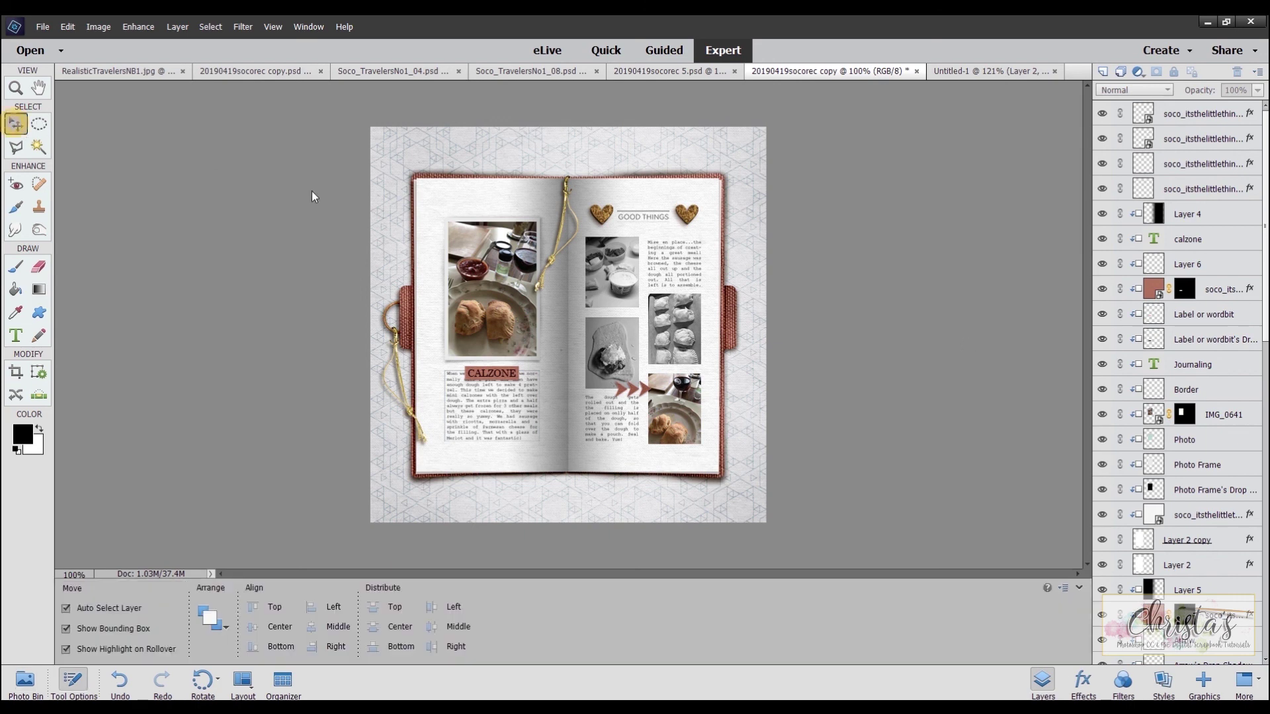